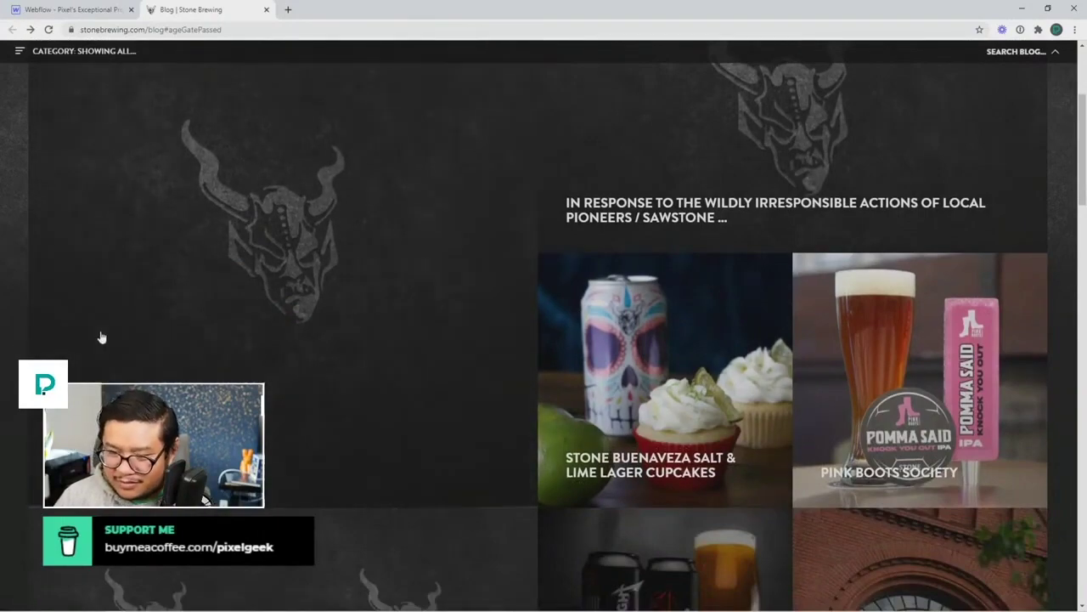
# Examine the post cards on the Stone Brewing blog, and select the featured post's card in the Webflow project.
pyautogui.scroll(-7, 291, 430)
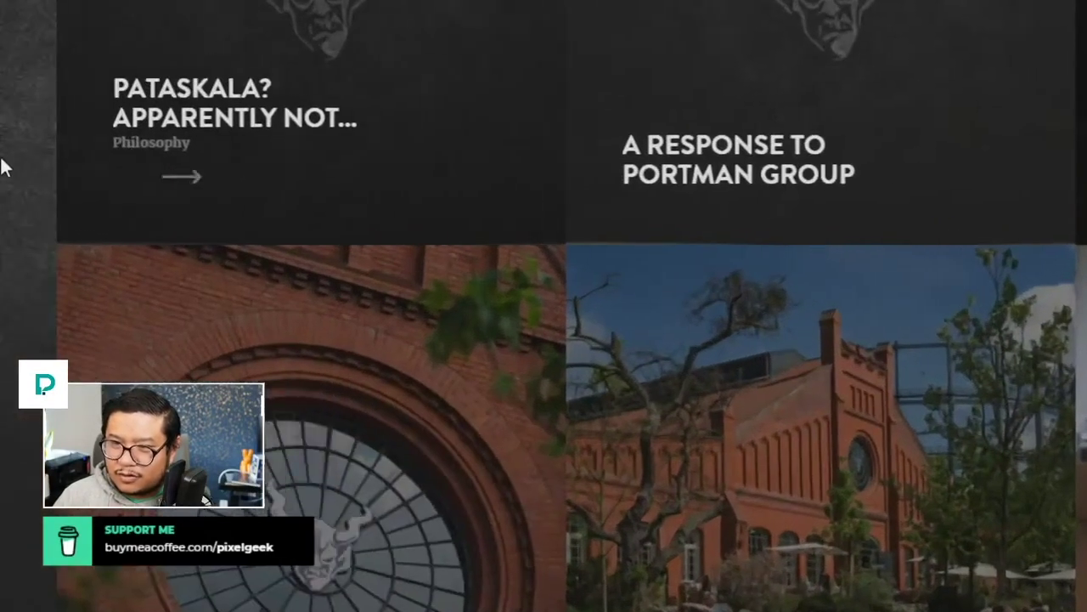
pyautogui.click(37, 25)
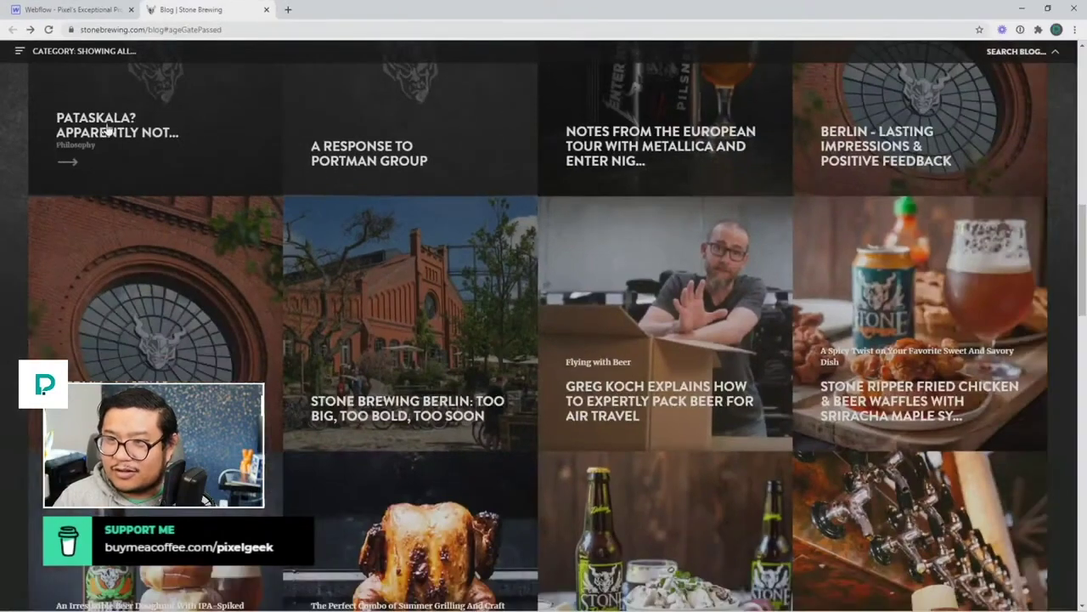
pyautogui.click(99, 9)
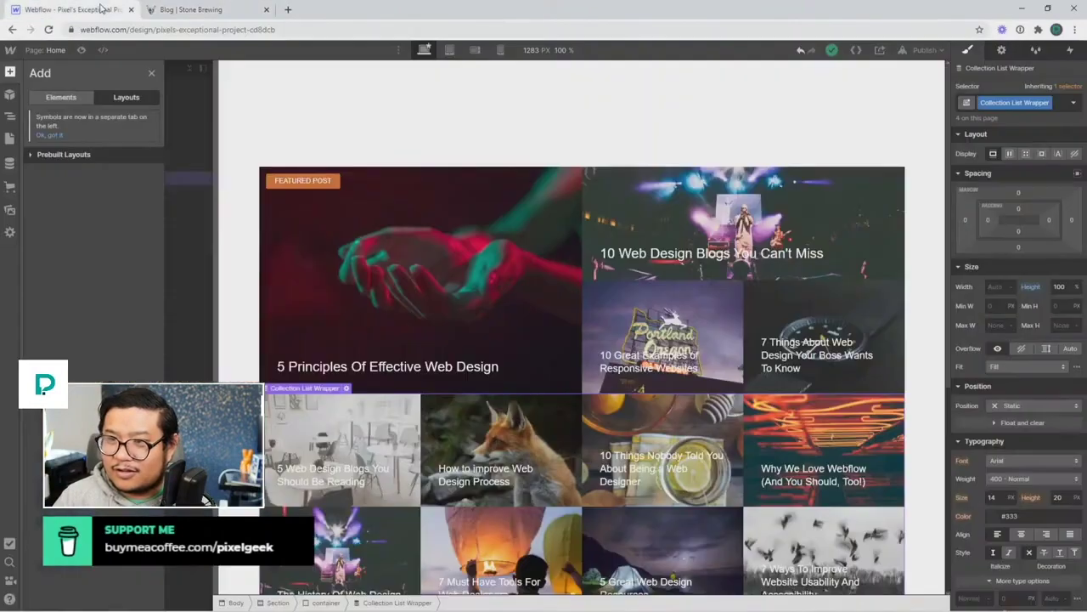
pyautogui.click(390, 312)
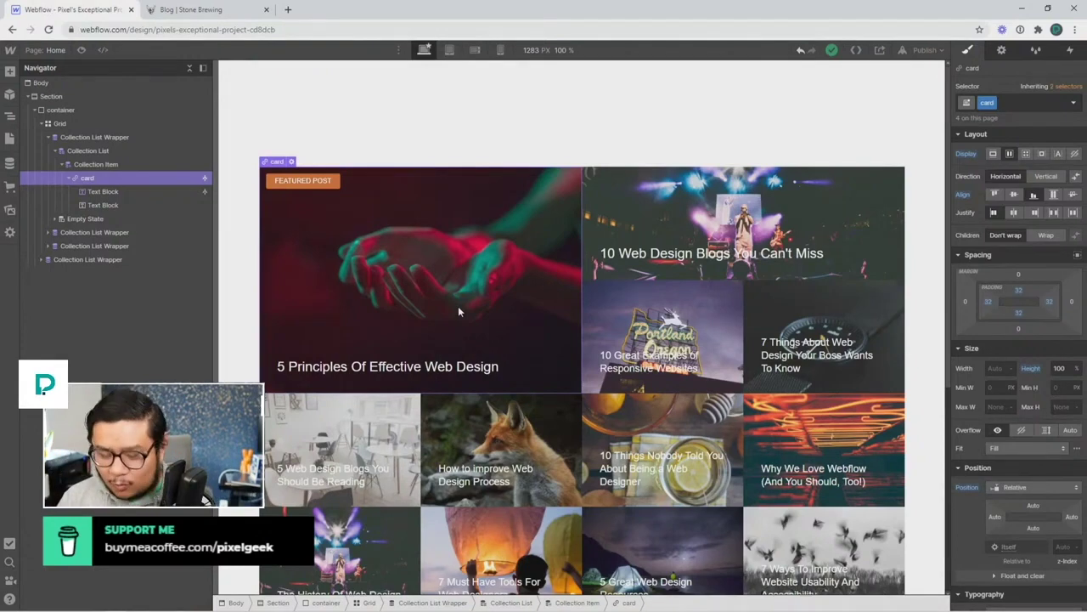
# Open howoldami.webflow.io in a new browser tab.
pyautogui.hotkey('ctrl', 't')
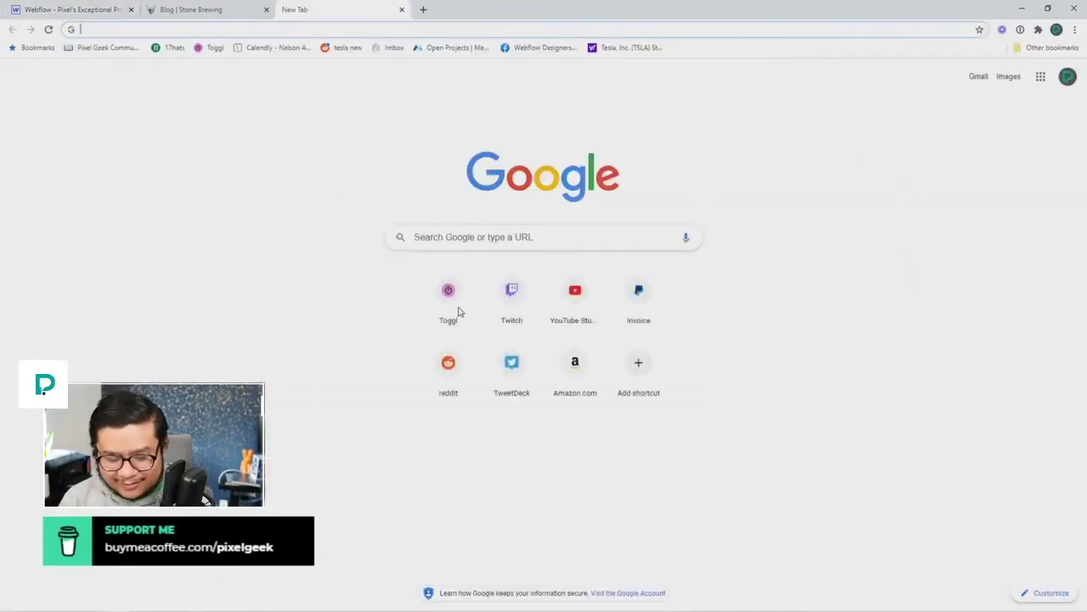
pyautogui.write('hello')
pyautogui.hotkey('ctrl', 'a')
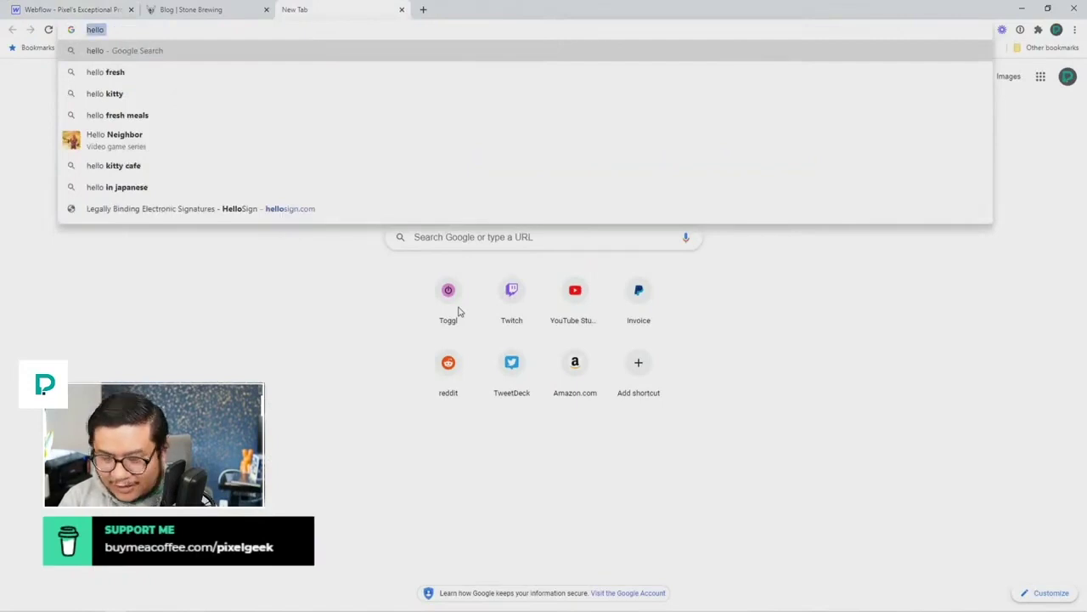
pyautogui.write('how')
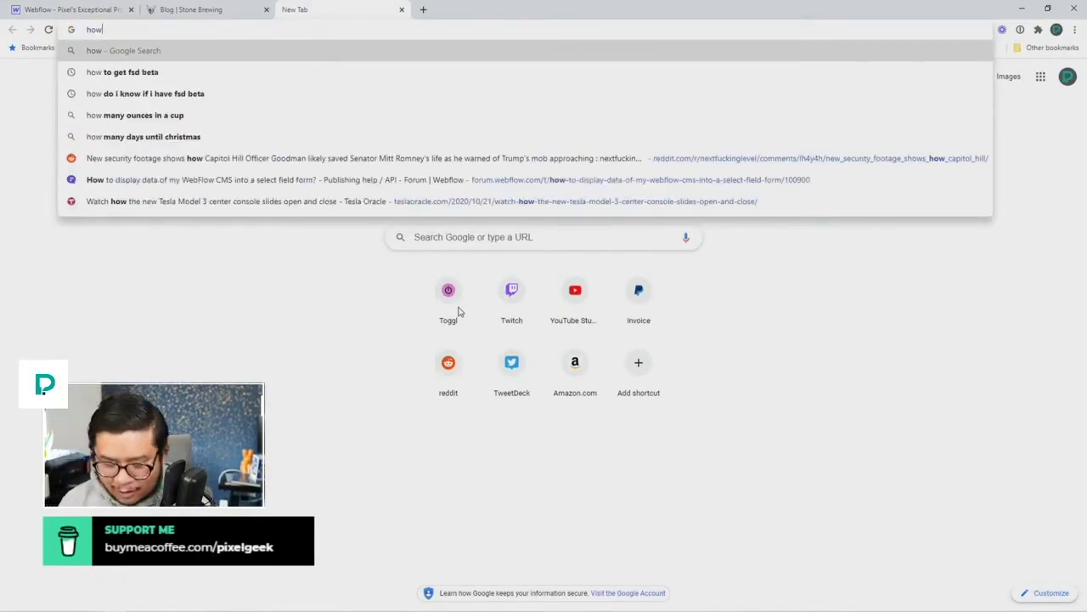
pyautogui.write('oldami.com')
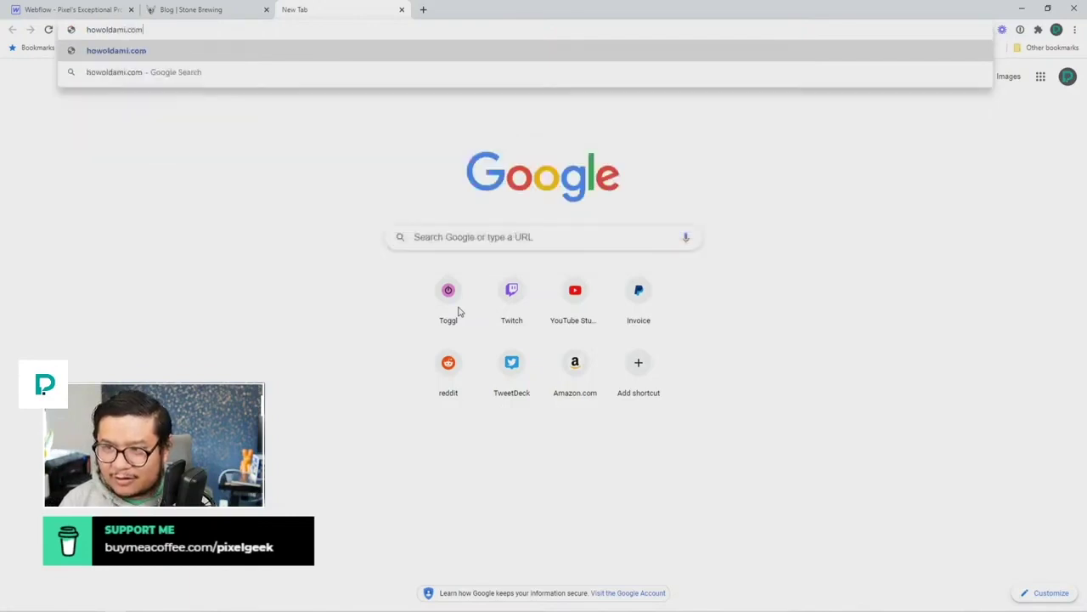
pyautogui.press('Return')
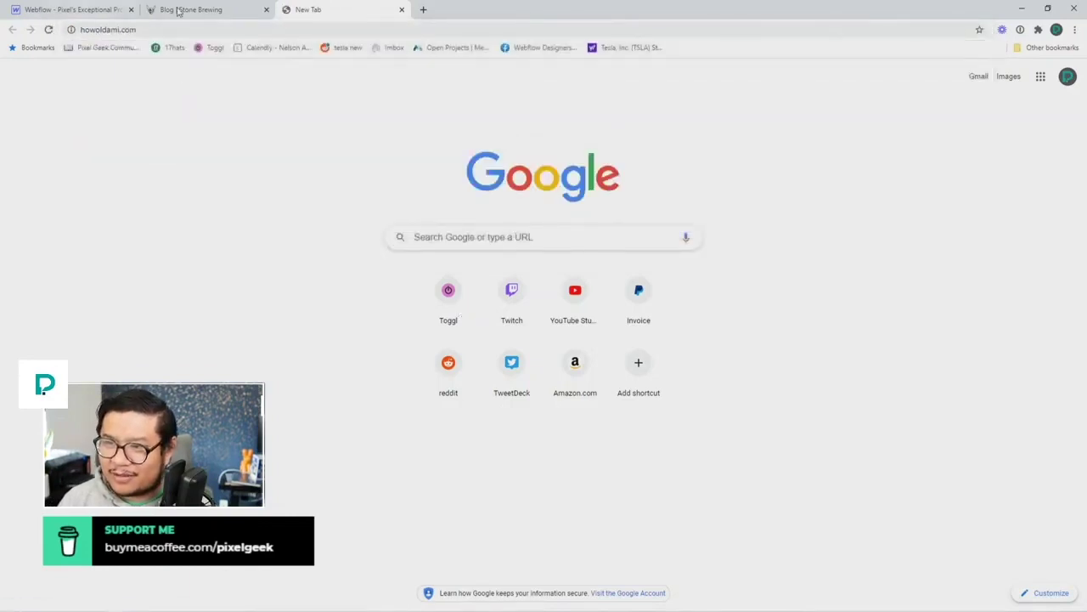
pyautogui.doubleClick(129, 30)
pyautogui.write('webflow.i')
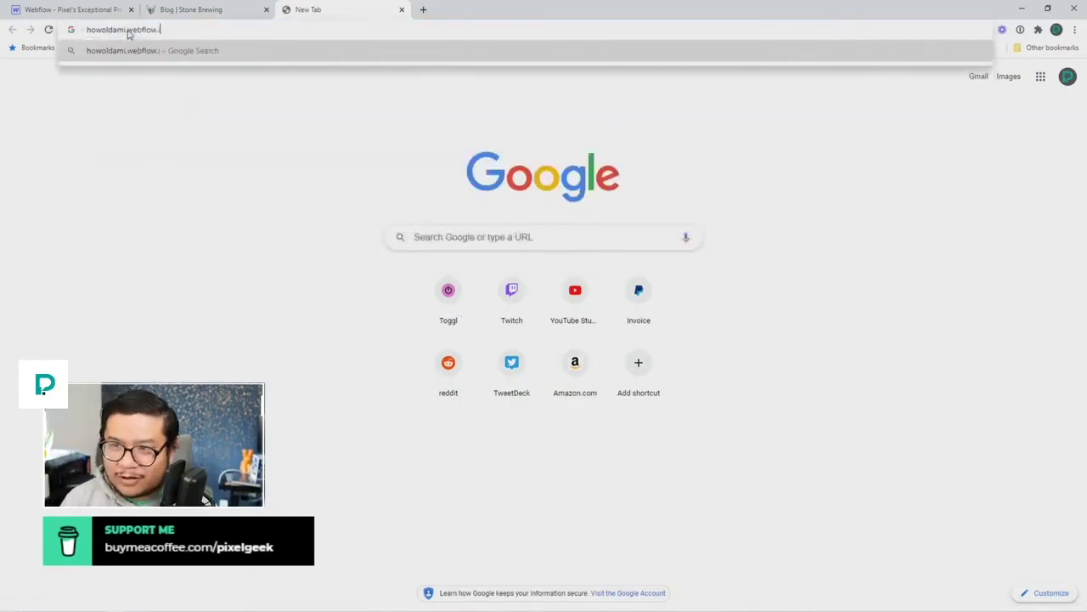
pyautogui.write('o')
pyautogui.press('Return')
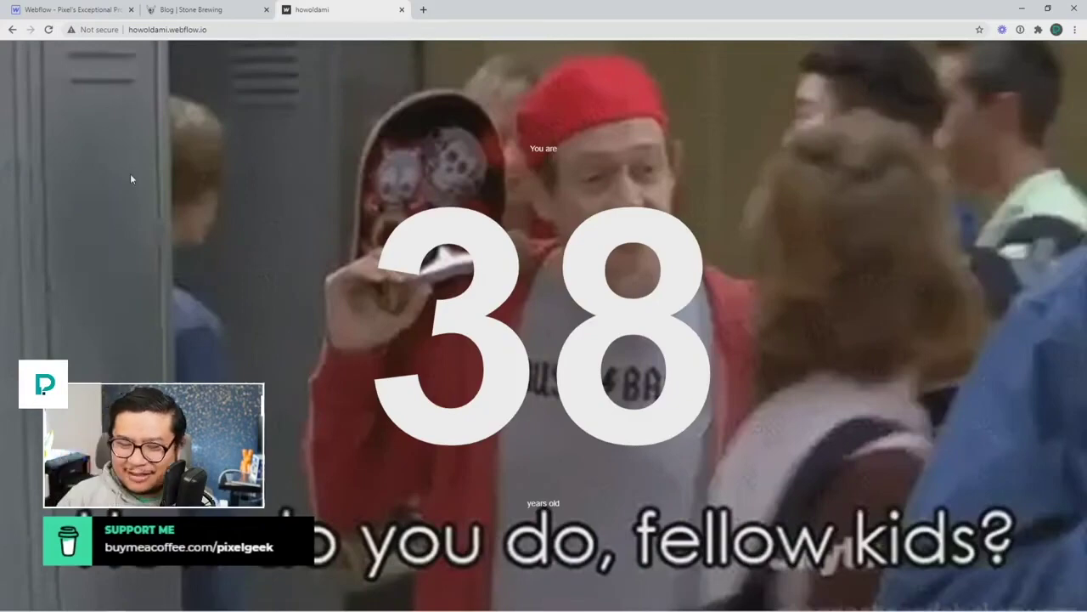
# Study how the title, category and arrow animate on the Stone Brewing blog's post cards.
pyautogui.click(187, 10)
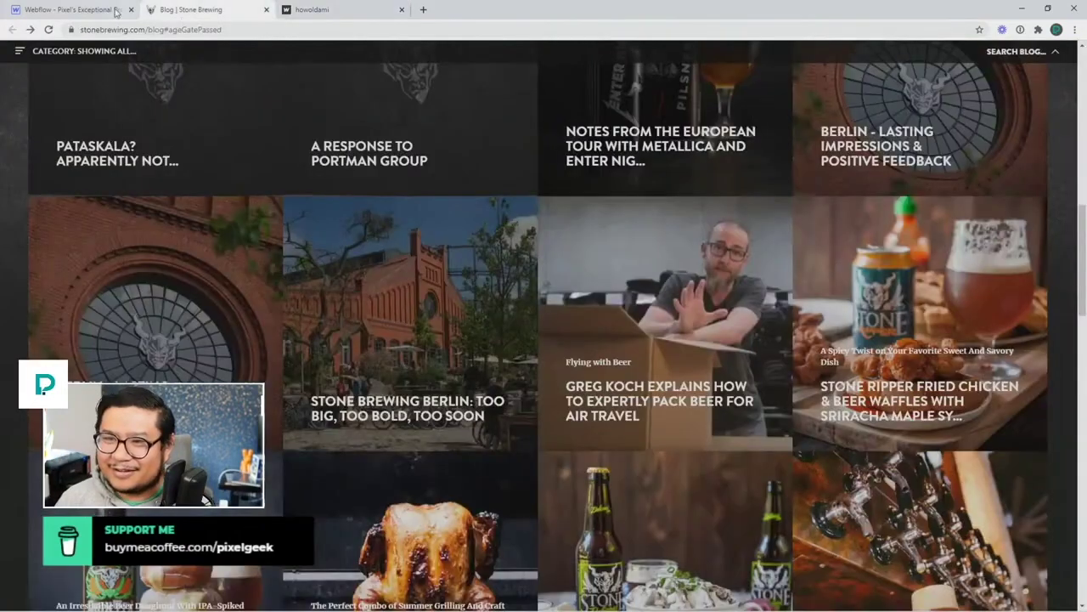
pyautogui.click(116, 10)
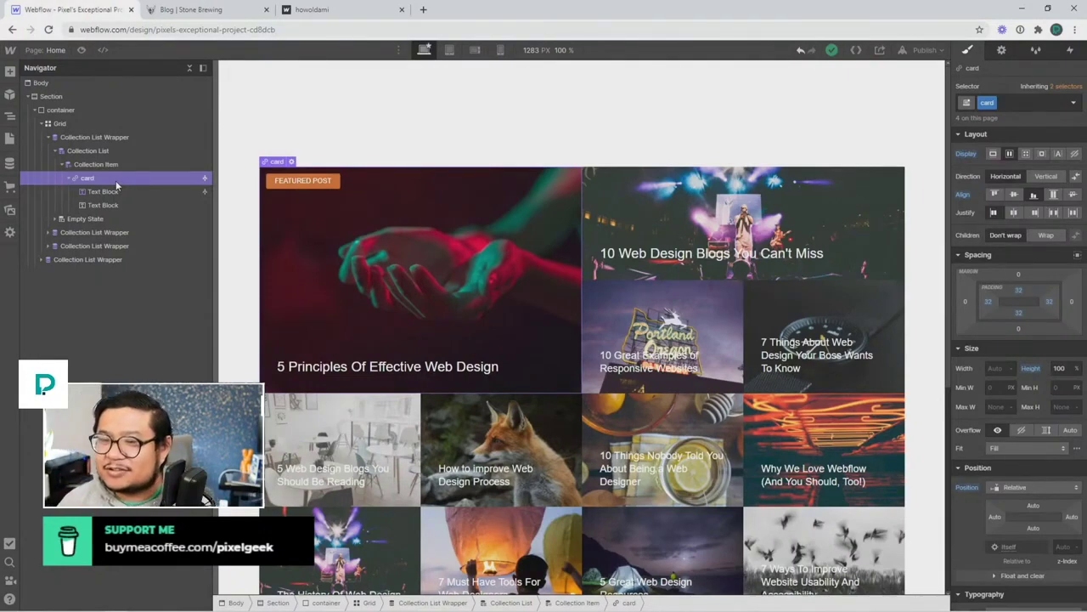
pyautogui.click(184, 17)
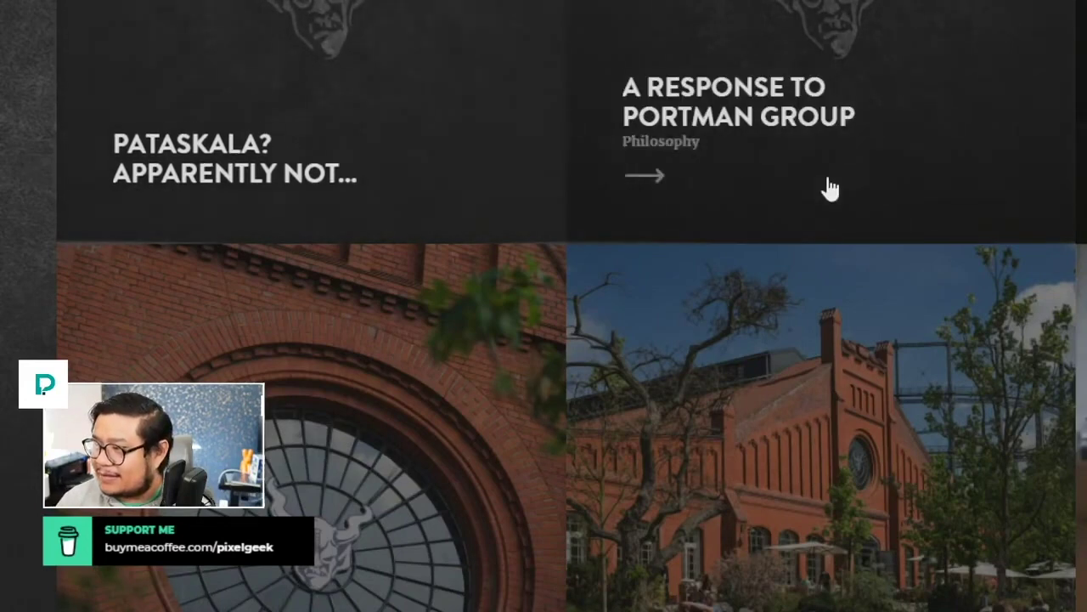
pyautogui.scroll(-2, 745, 283)
pyautogui.scroll(3, 626, 417)
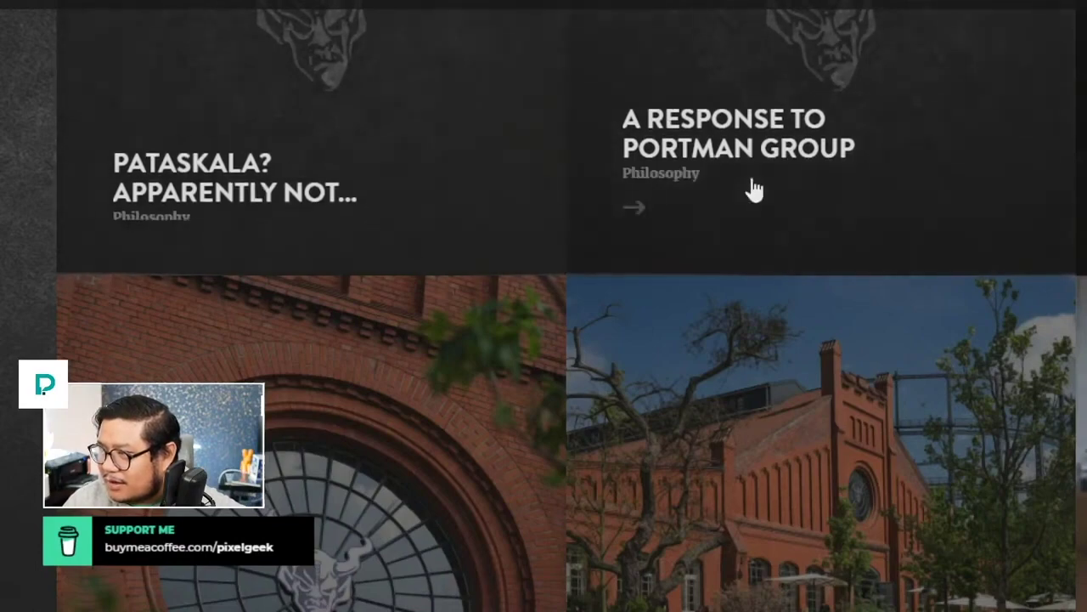
pyautogui.scroll(-6, 264, 231)
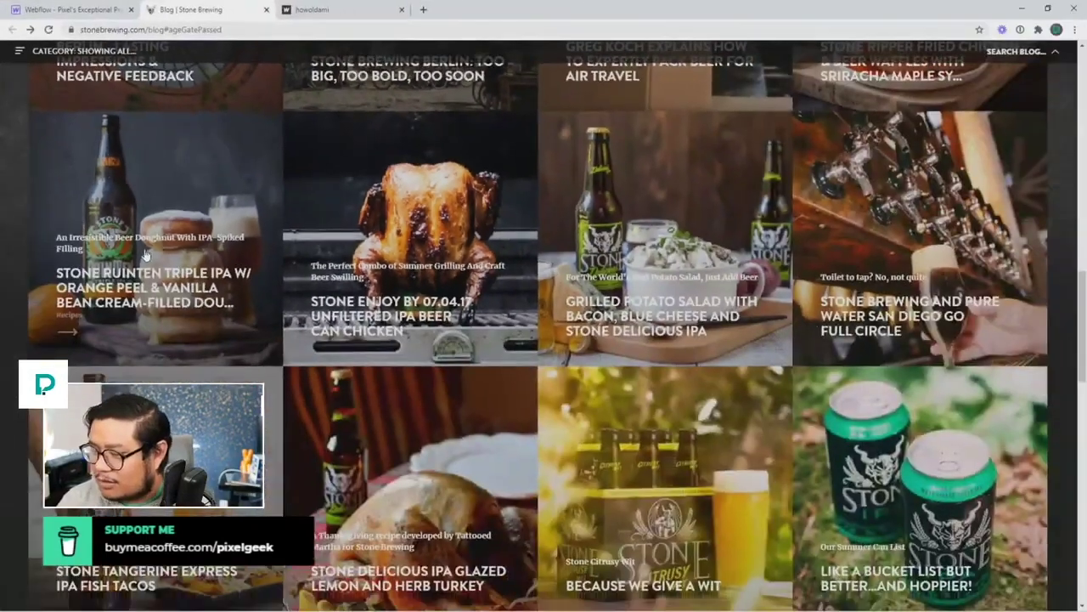
pyautogui.scroll(-1, 344, 306)
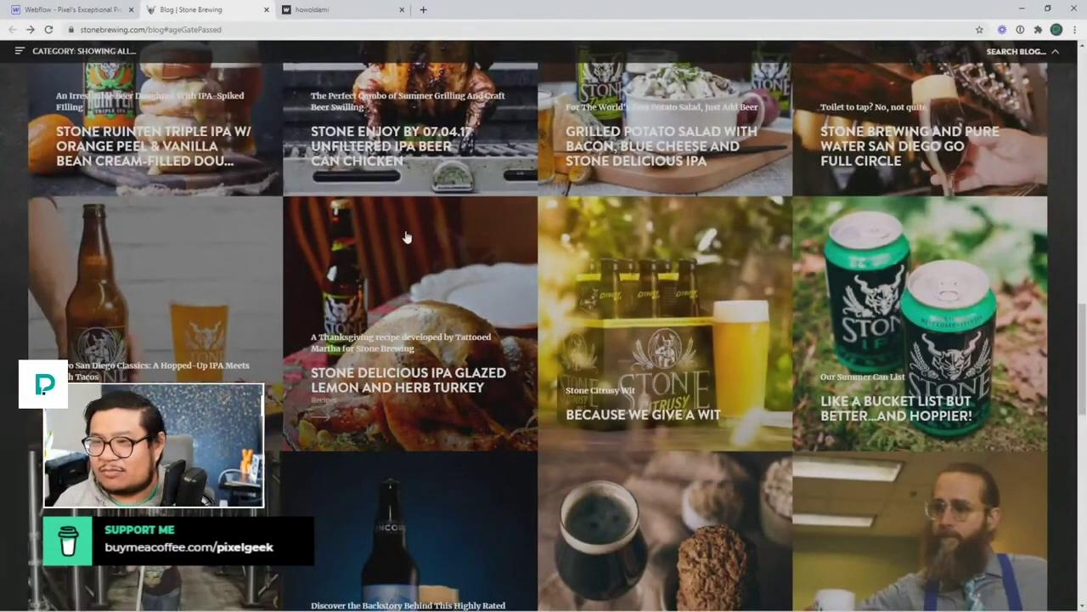
# Switch back to the Webflow project and select the featured post's card link block.
pyautogui.click(85, 10)
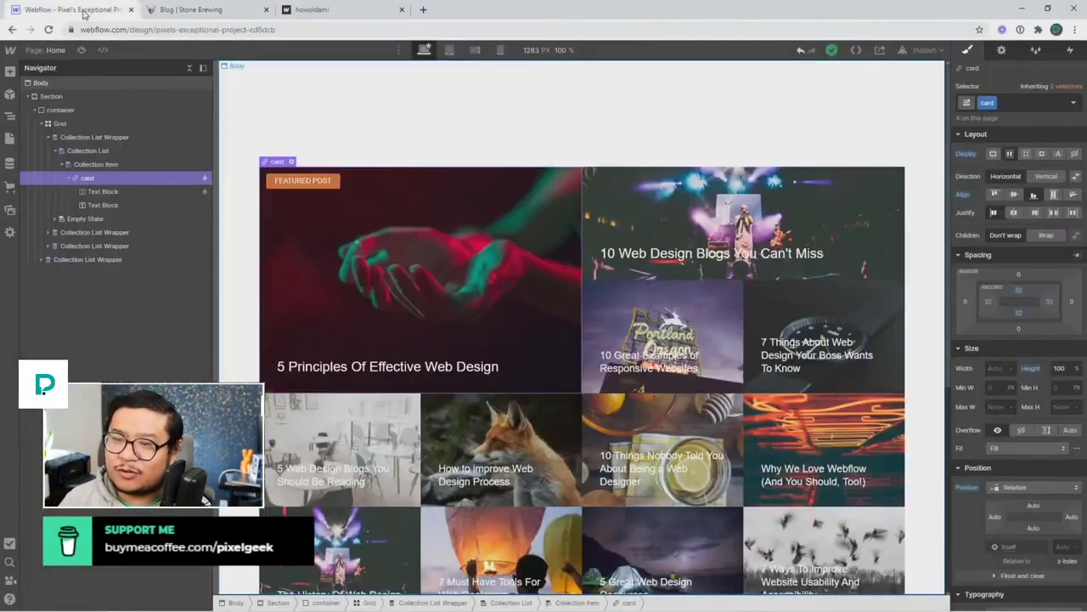
pyautogui.click(118, 205)
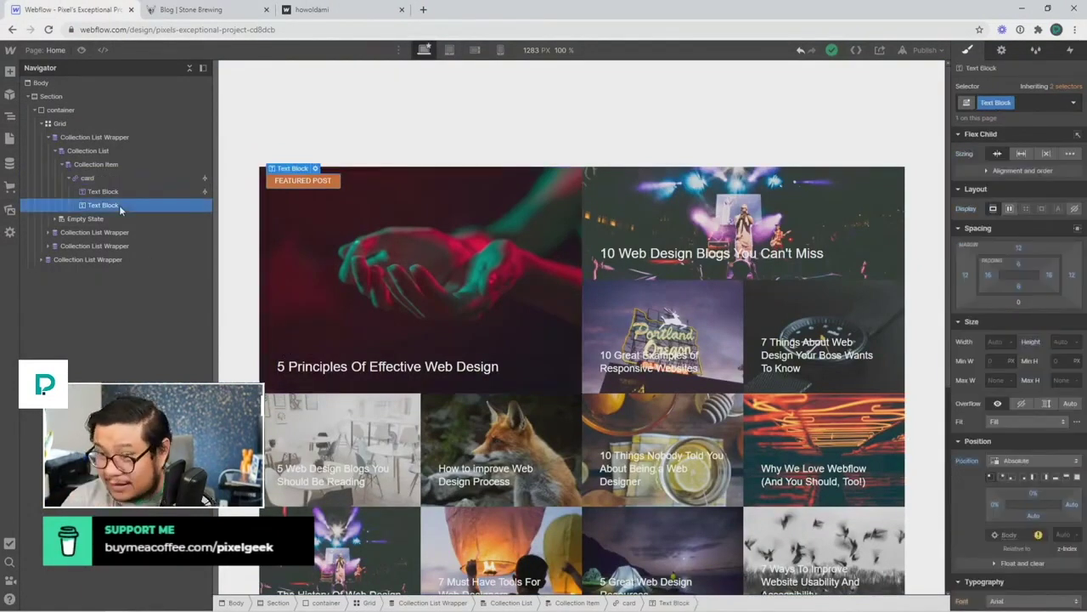
pyautogui.click(87, 178)
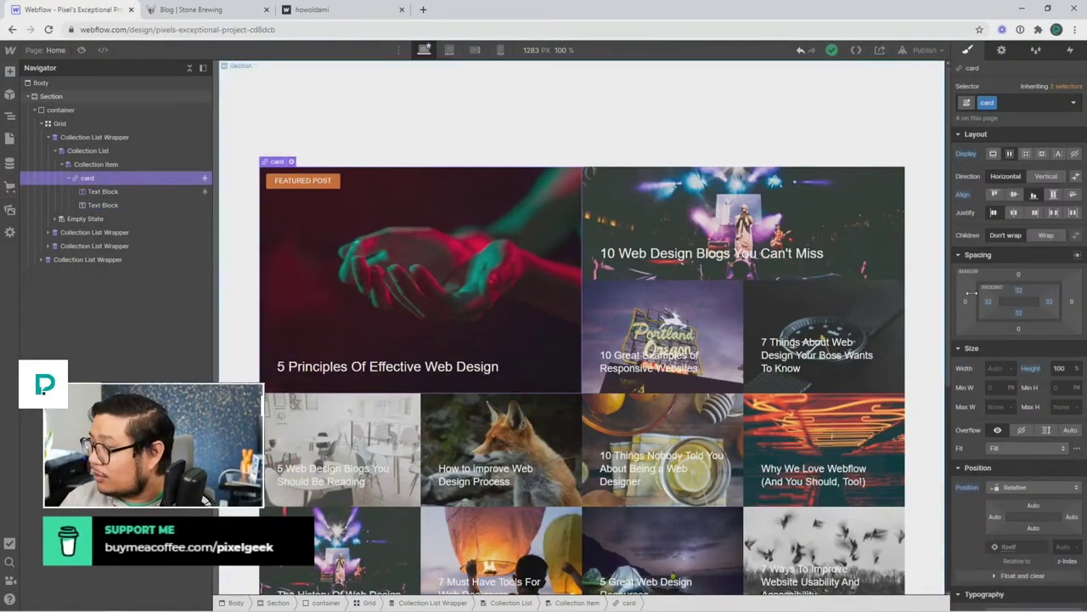
# Try the card with 0 top and bottom padding, and undo the padding changes.
pyautogui.moveTo(971, 293); pyautogui.dragTo(991, 306)
pyautogui.keyDown('alt'); pyautogui.click(1016, 313); pyautogui.keyUp('alt')
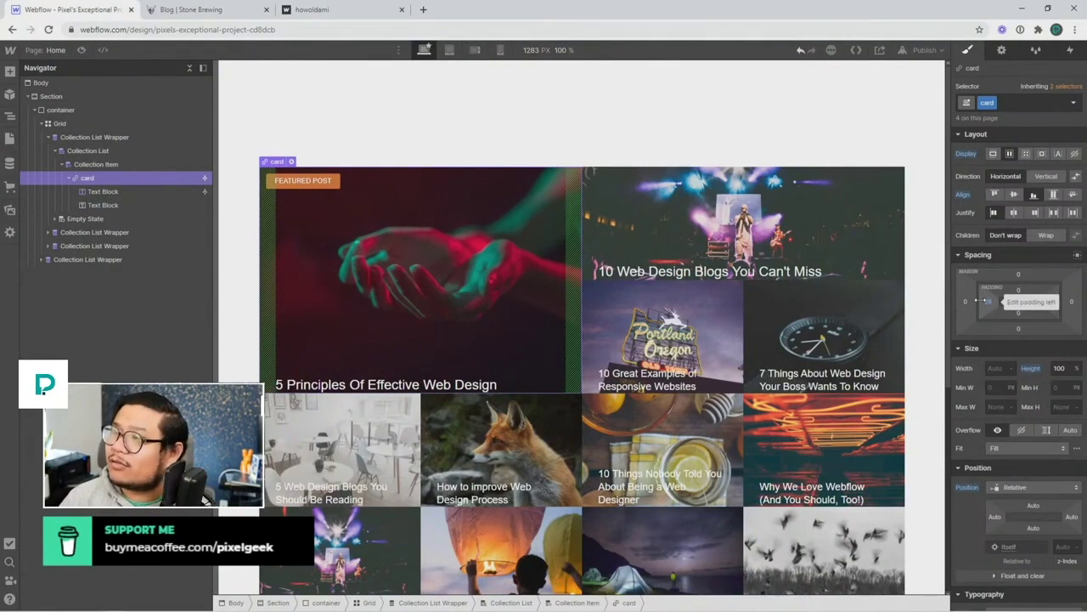
pyautogui.hotkey('ctrl', 'z')
pyautogui.hotkey('ctrl', 'z')
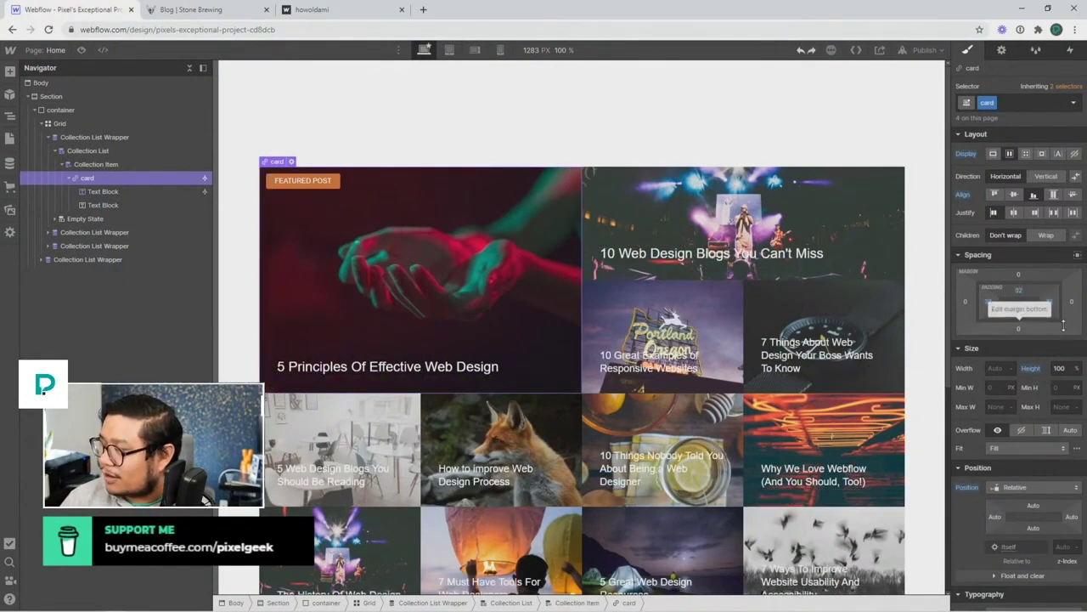
# Add a div block inside the featured post's card.
pyautogui.hotkey('ctrl', 'k')
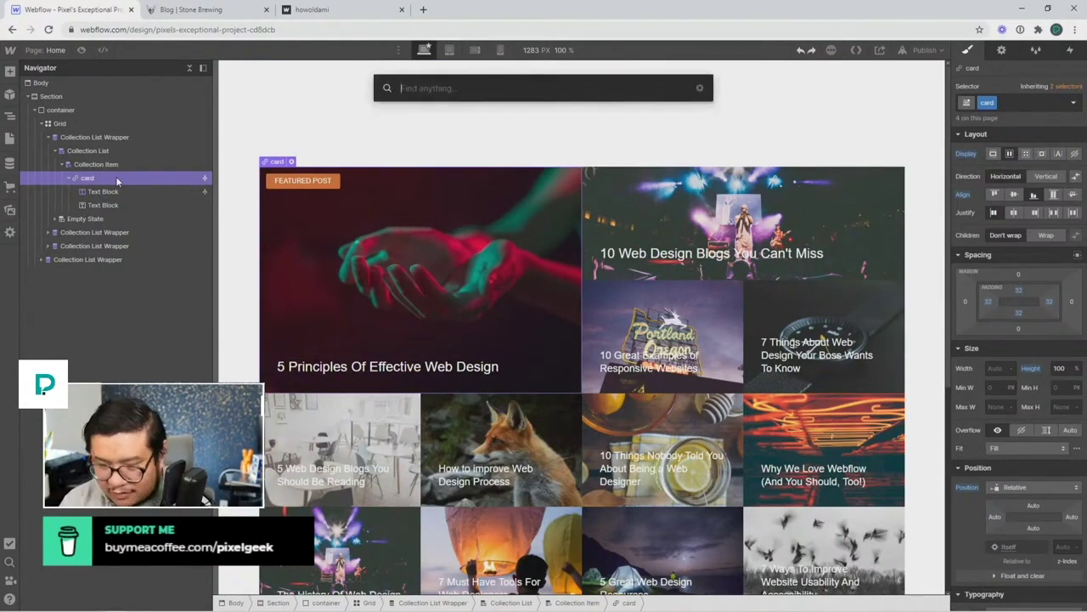
pyautogui.write('div')
pyautogui.press('Return')
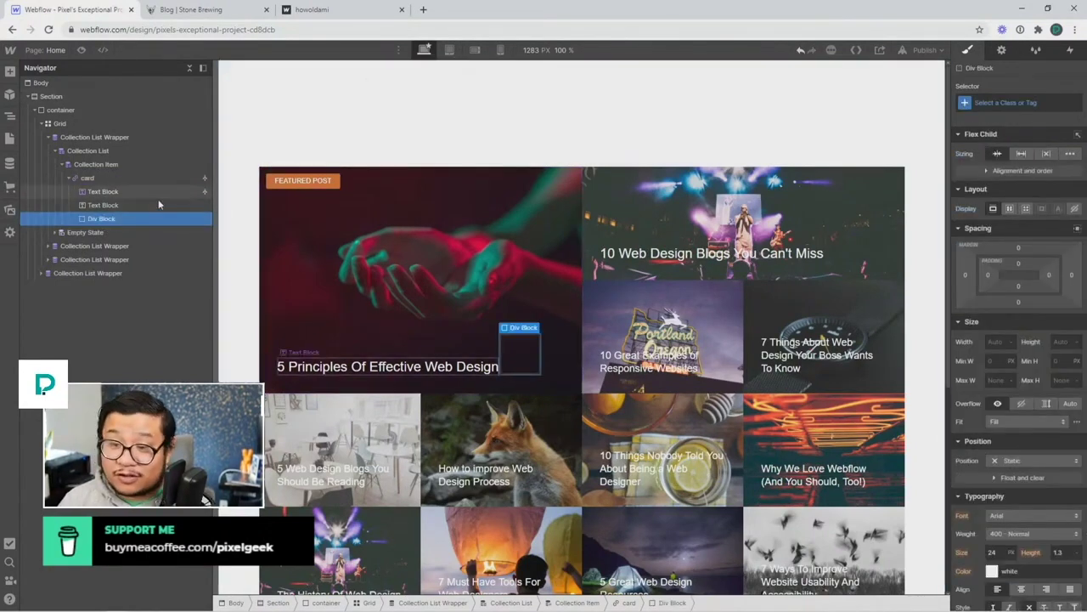
# Nest the post title's text block inside the new div block, keeping the Featured Post label directly in the card.
pyautogui.moveTo(108, 203); pyautogui.dragTo(106, 220)
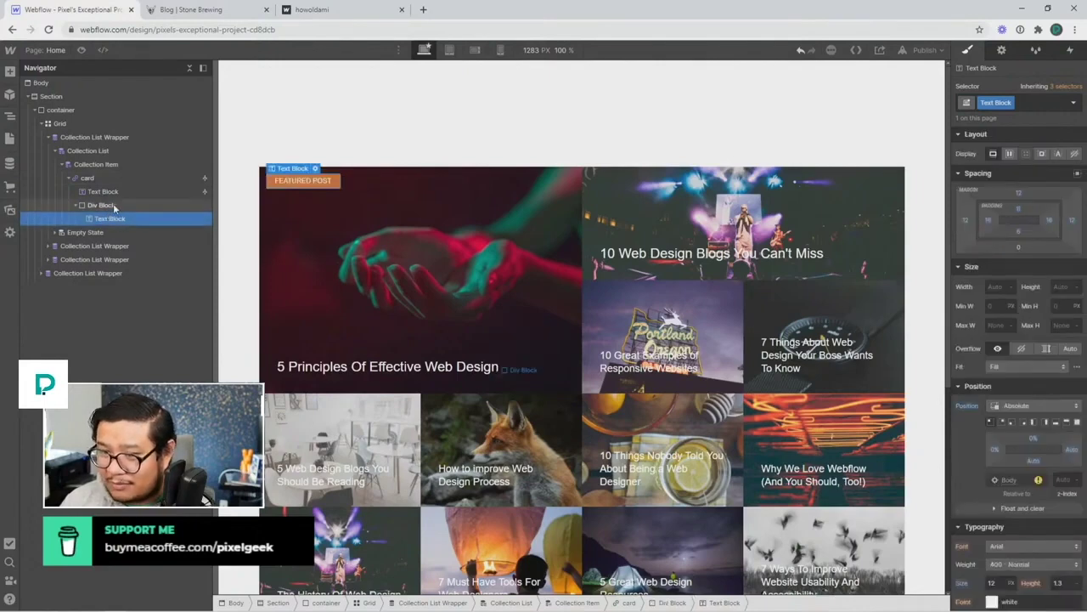
pyautogui.click(102, 206)
pyautogui.click(107, 219)
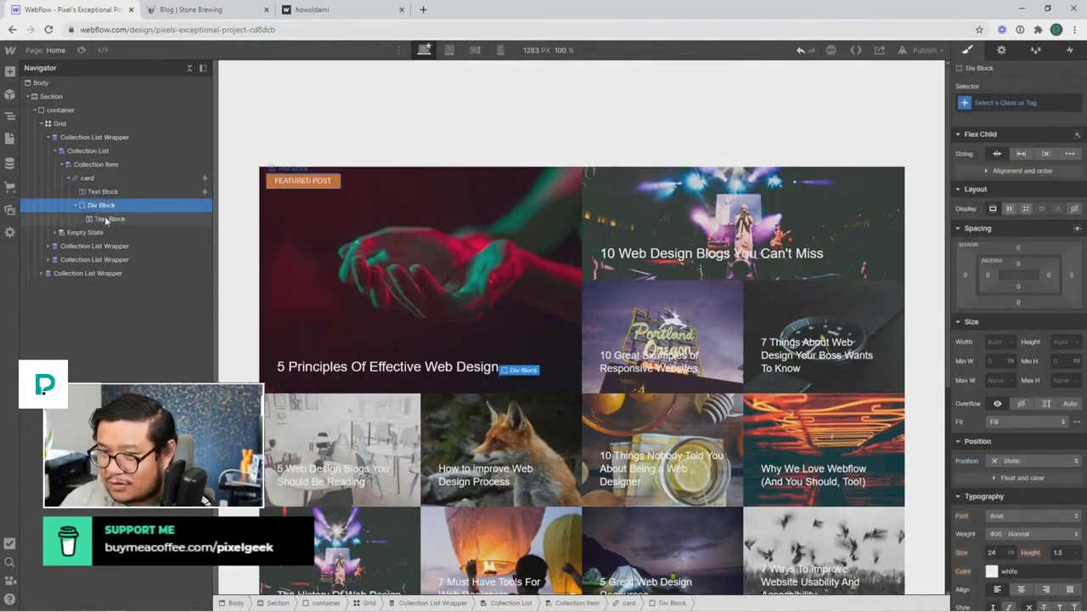
pyautogui.click(106, 205)
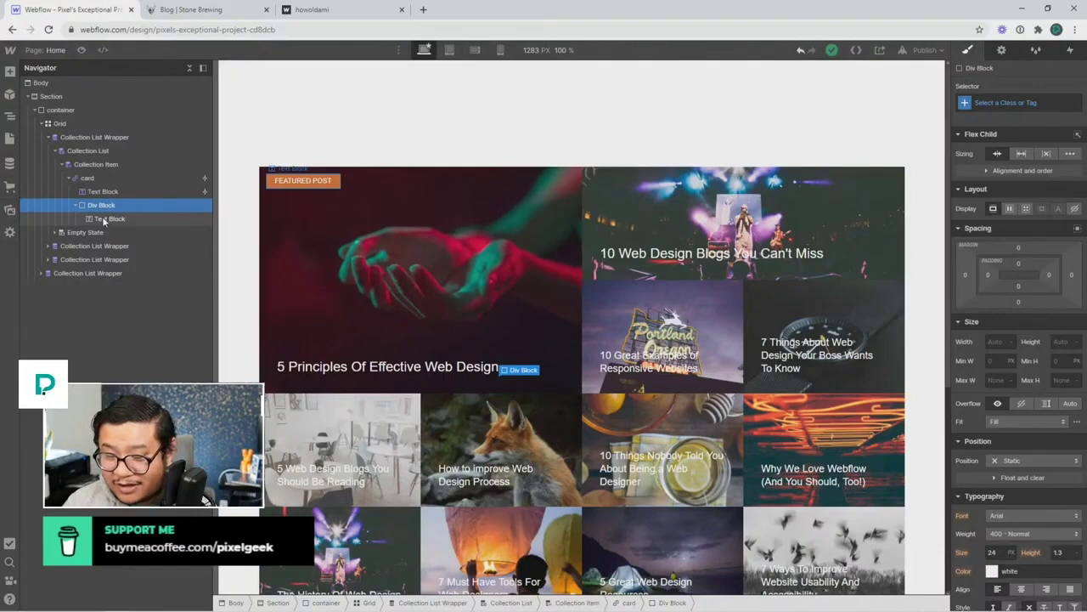
pyautogui.click(105, 220)
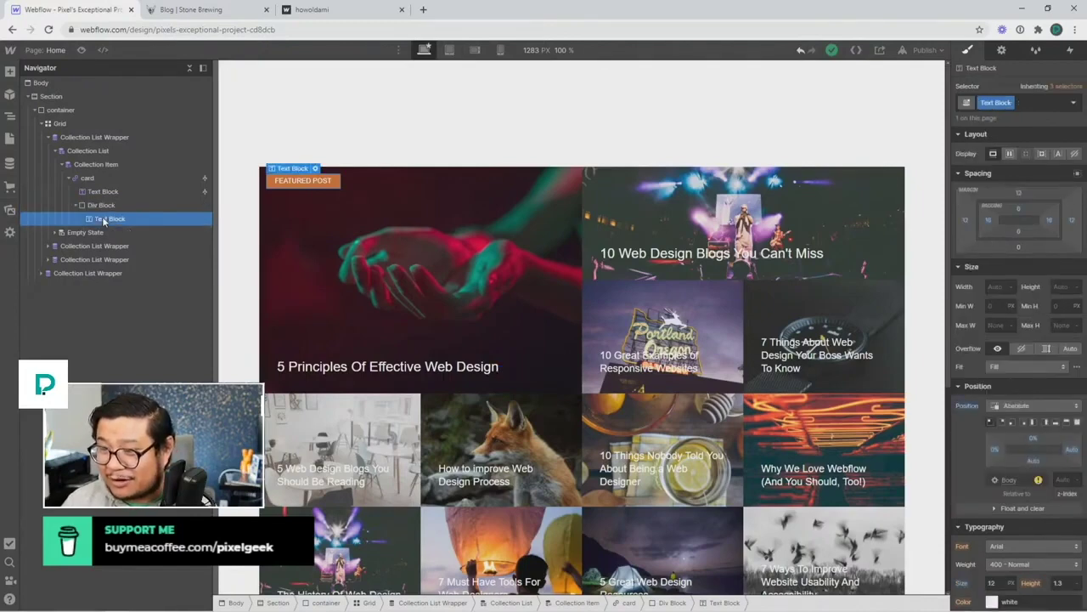
pyautogui.moveTo(103, 221)
pyautogui.mouseDown()
pyautogui.moveTo(109, 212)
pyautogui.moveTo(107, 225)
pyautogui.mouseUp()
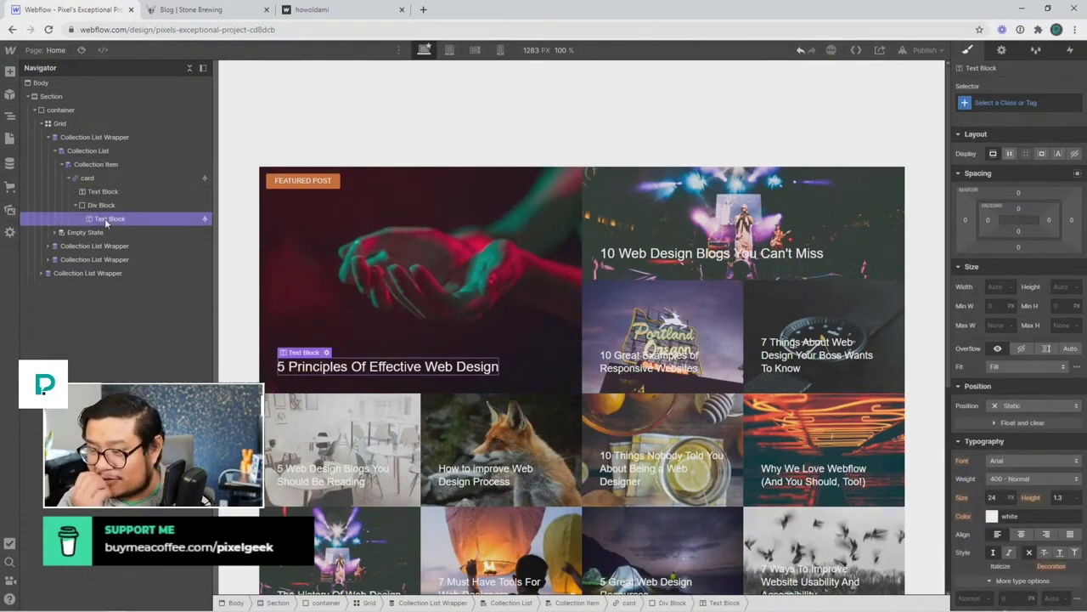
# Add a second text block below the post title inside the div block.
pyautogui.hotkey('ctrl', 'e')
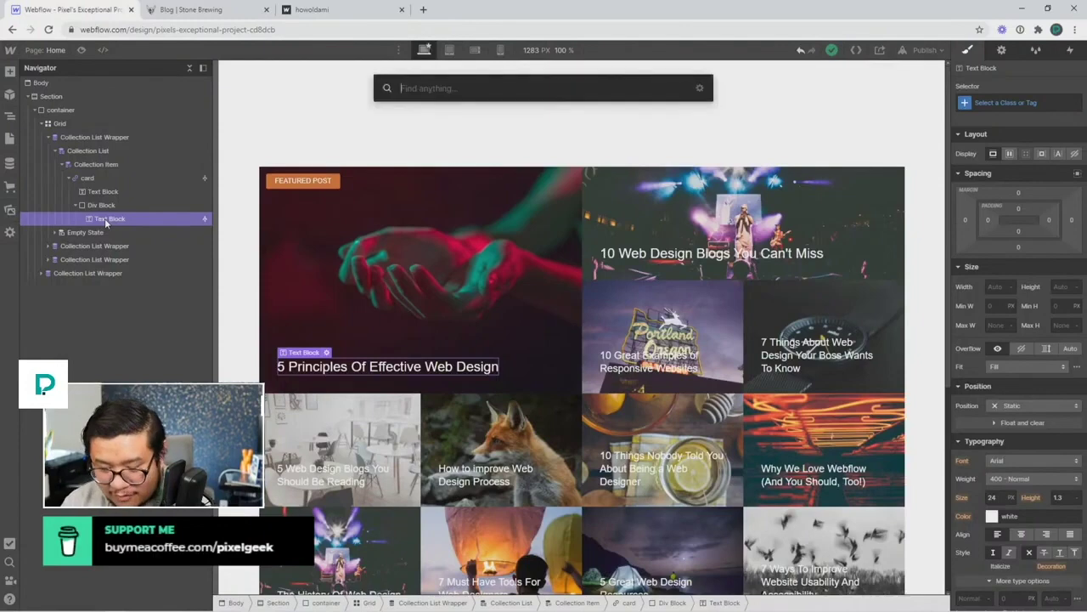
pyautogui.write('text')
pyautogui.press('Return')
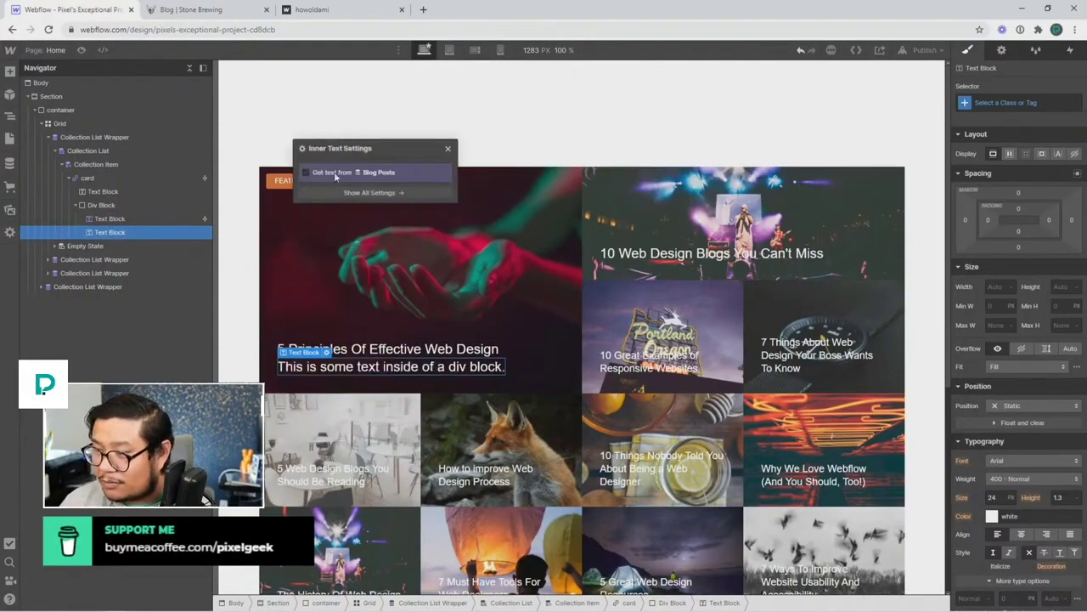
# Try binding the new text block to the Post Summary field of Blog Posts, and remove the binding.
pyautogui.click(330, 174)
pyautogui.click(335, 185)
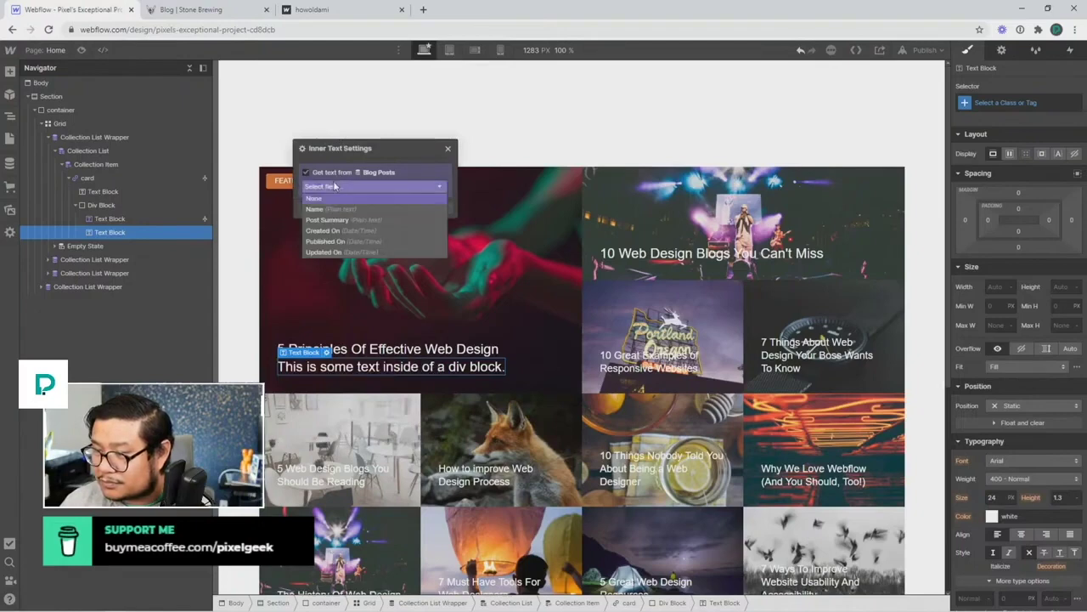
pyautogui.click(339, 218)
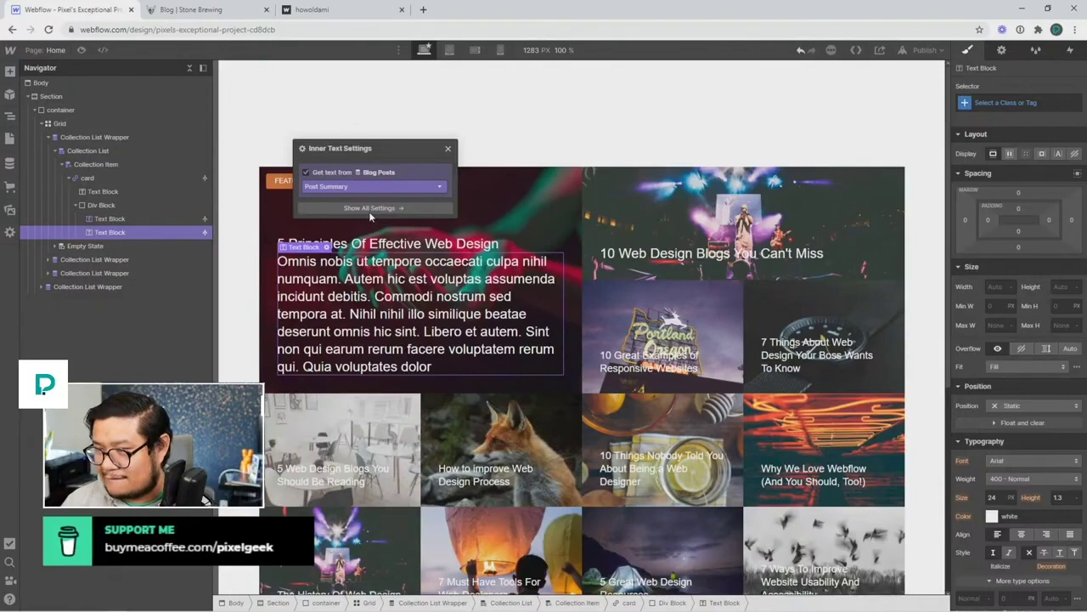
pyautogui.click(333, 173)
# Replace the new text block's placeholder text with "Space".
pyautogui.doubleClick(364, 367)
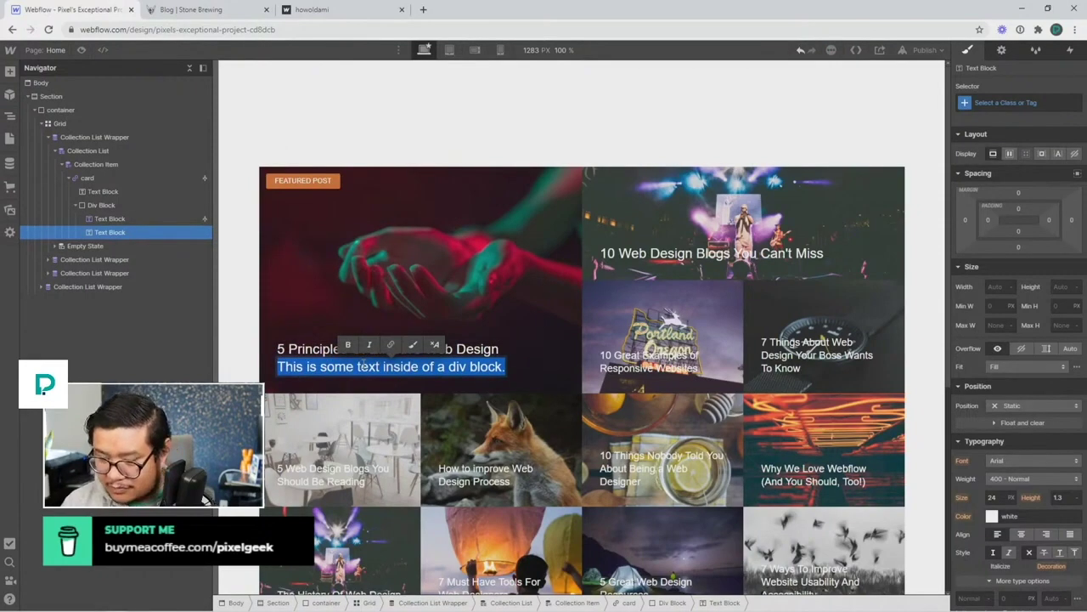
pyautogui.write('Space')
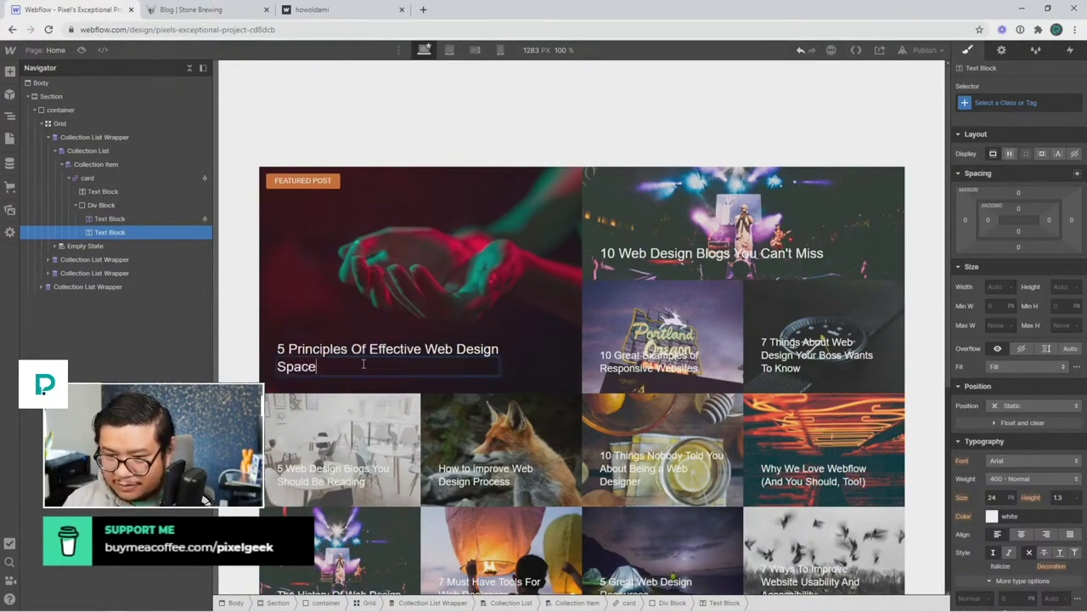
# Assign the class "small text" to the "Space" text block below the post title.
pyautogui.press('Escape')
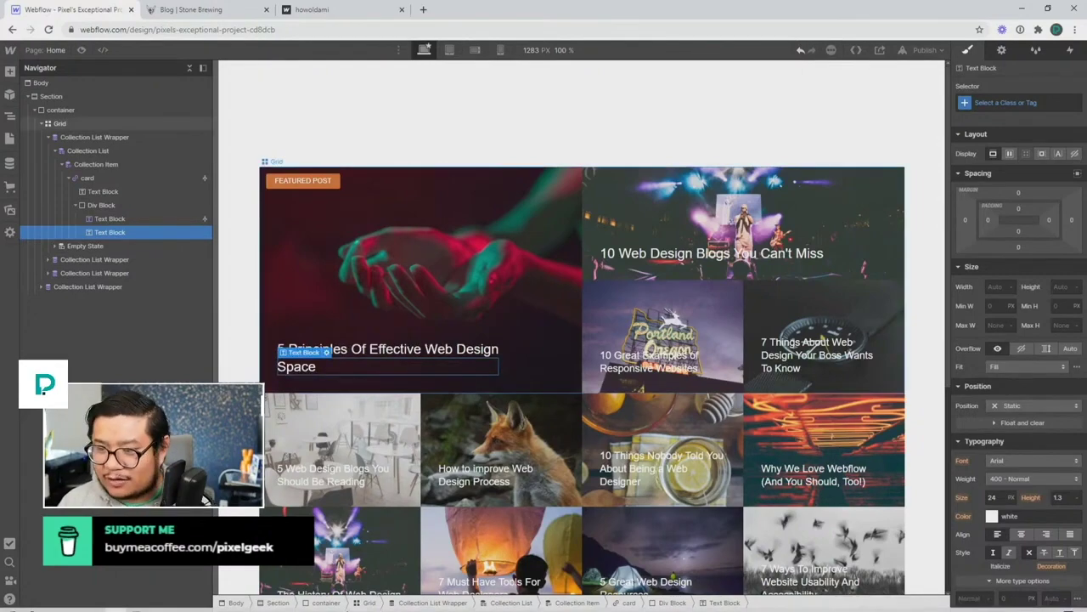
pyautogui.scroll(-3, 365, 374)
pyautogui.scroll(1, 373, 406)
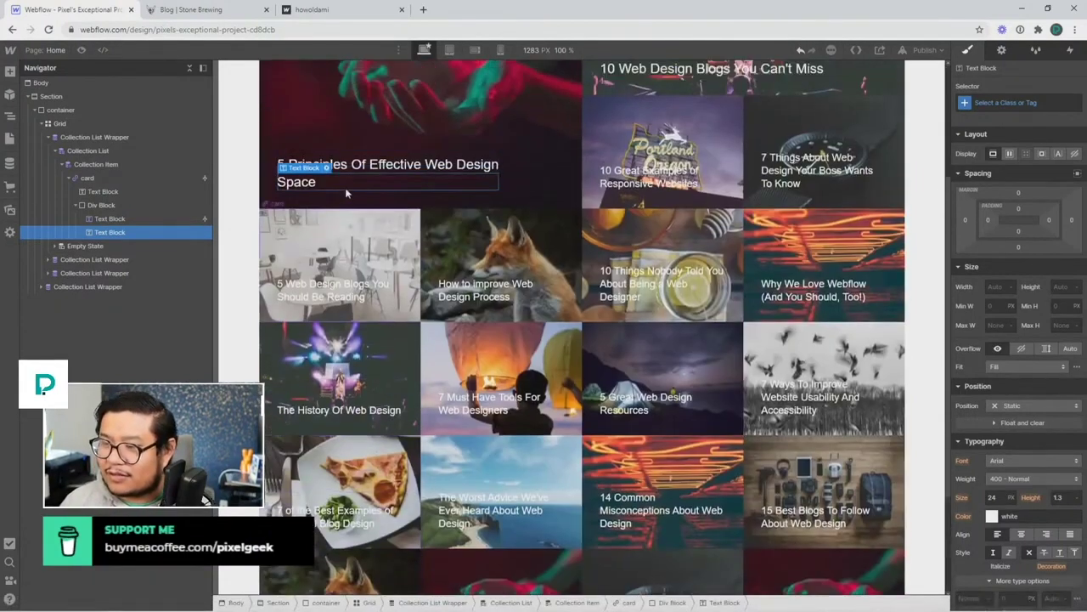
pyautogui.click(981, 101)
pyautogui.write('small text')
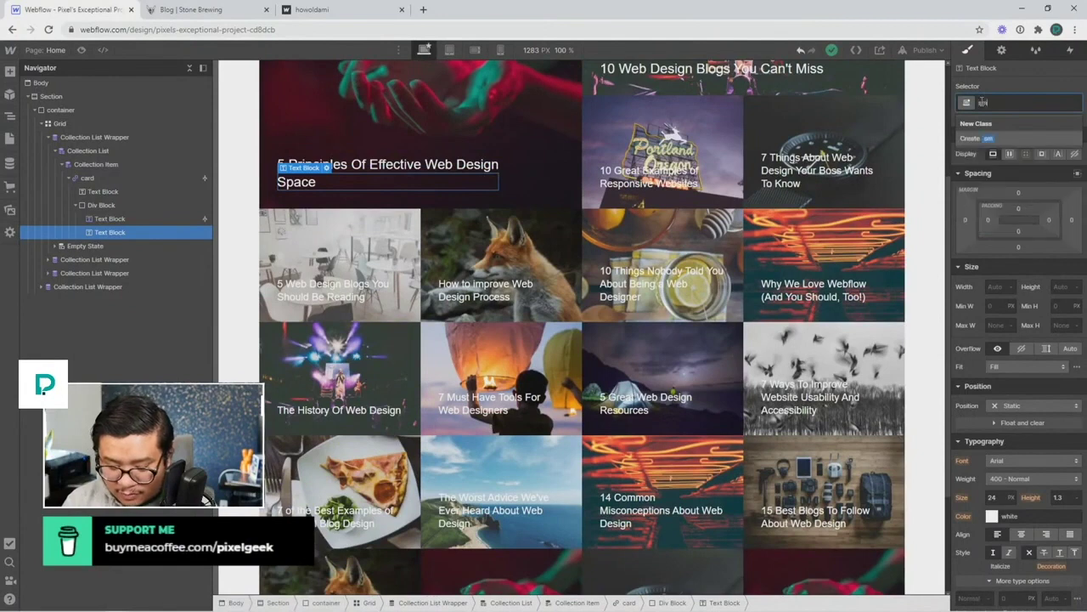
pyautogui.press('Return')
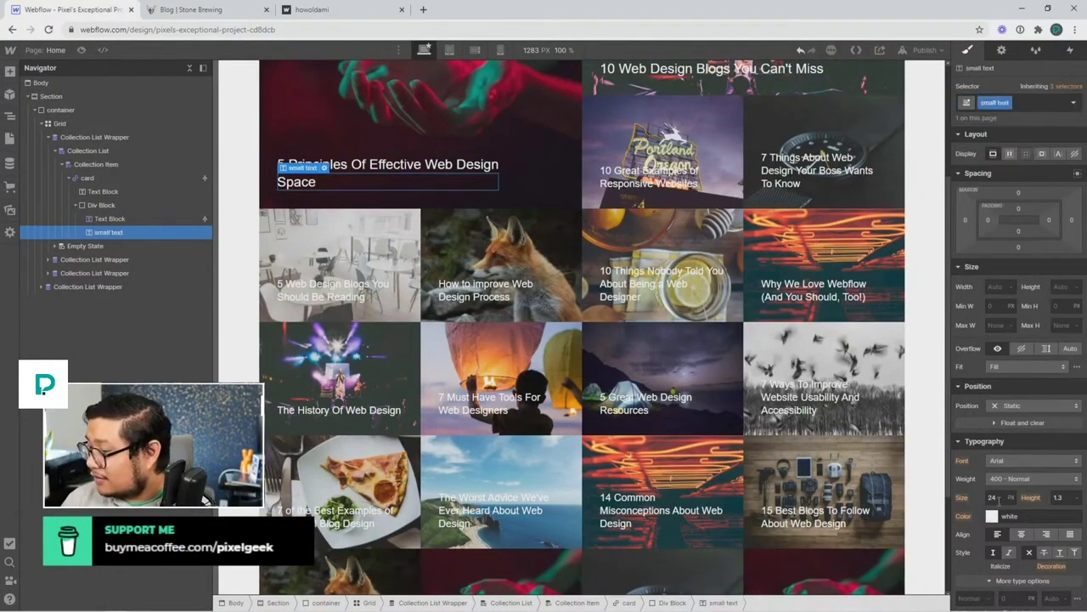
# Set the small text class to a 16 px font size and the PT Serif font.
pyautogui.click(996, 497)
pyautogui.write('12')
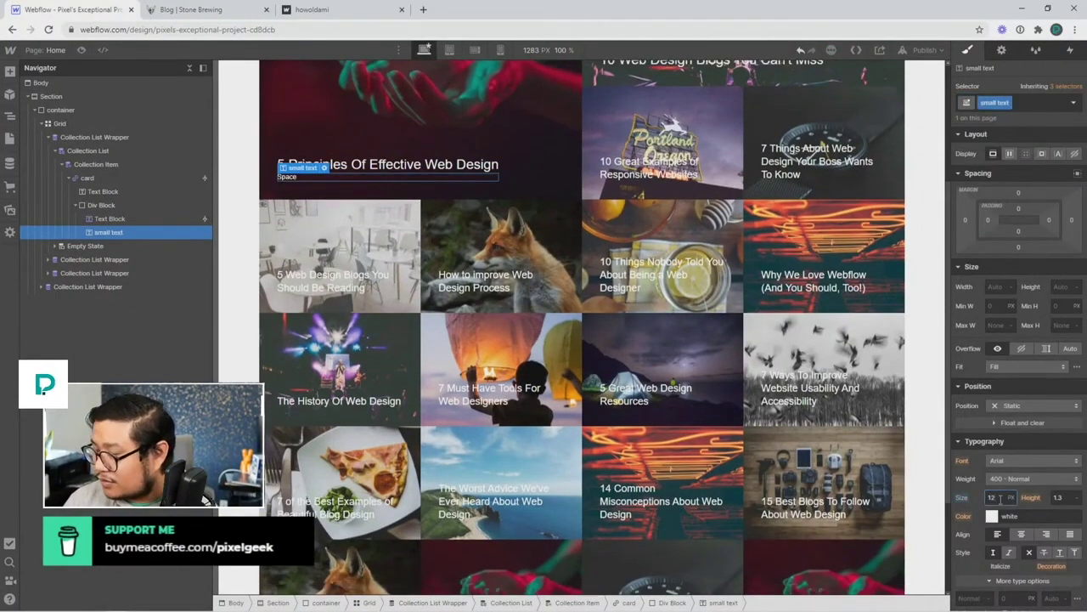
pyautogui.click(1000, 499)
pyautogui.write('16')
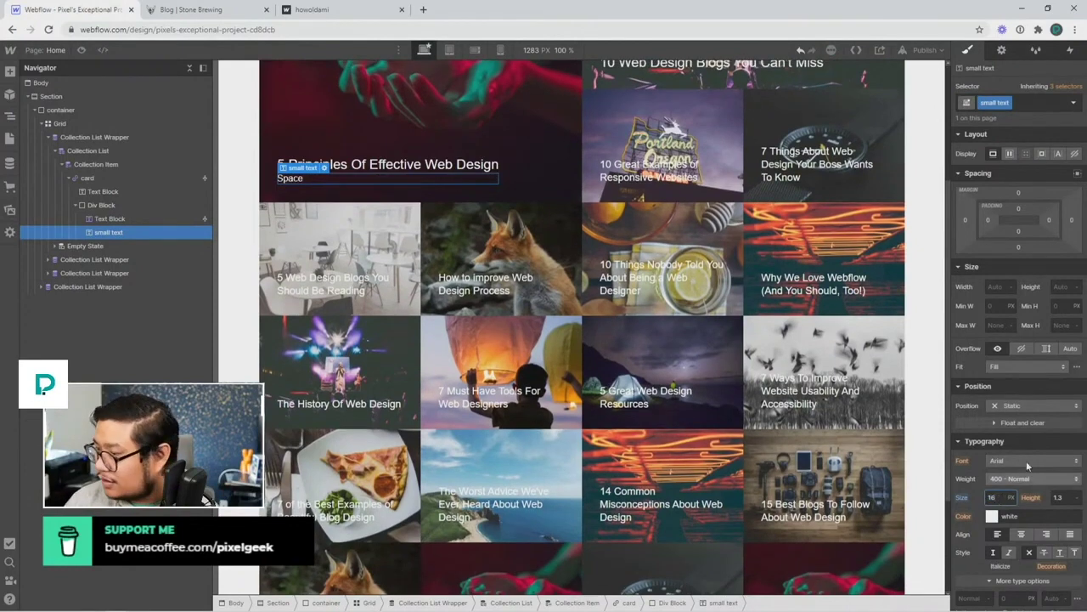
pyautogui.click(996, 460)
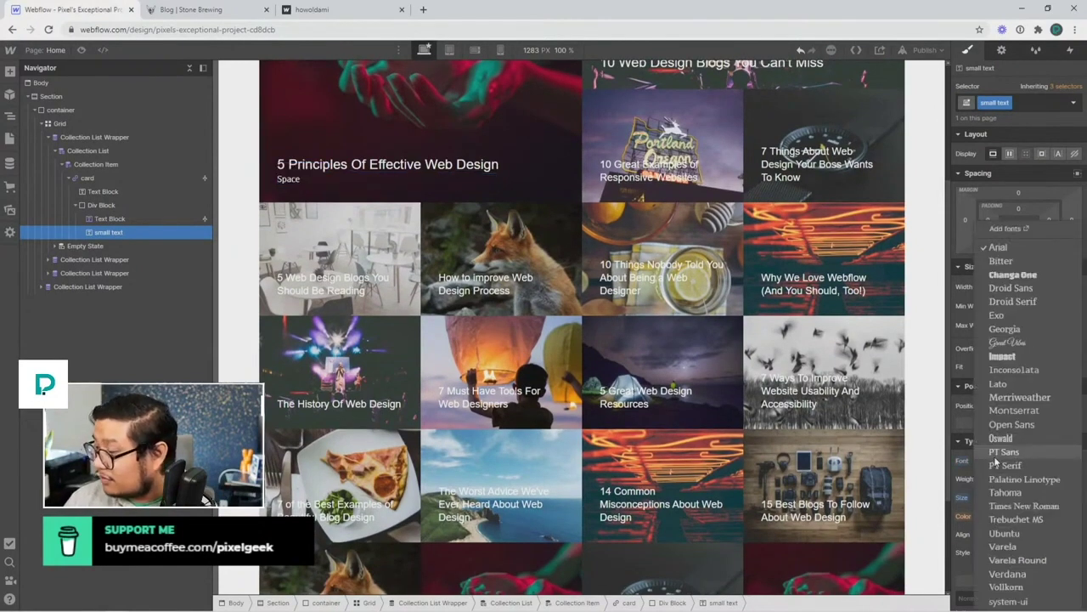
pyautogui.click(1011, 463)
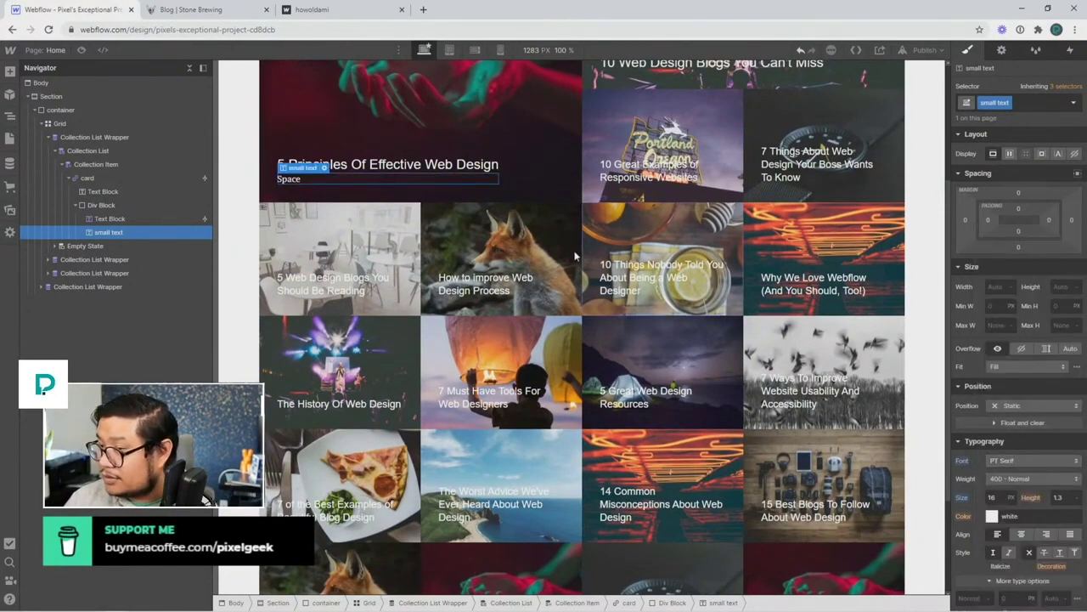
# Reduce the opacity of the small text's white font color to 70%.
pyautogui.click(482, 167)
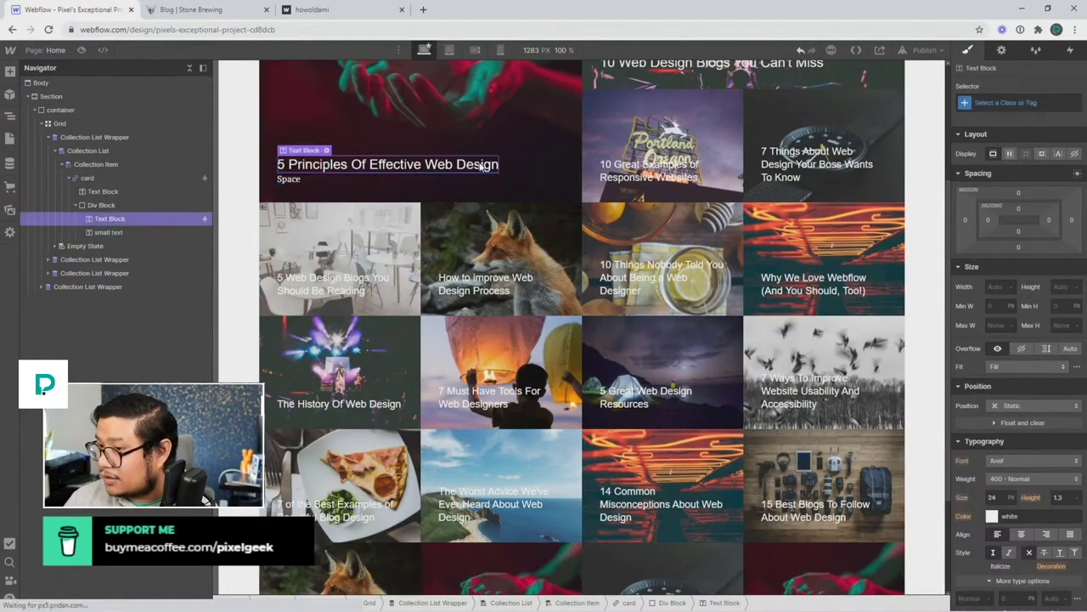
pyautogui.click(297, 180)
pyautogui.click(991, 515)
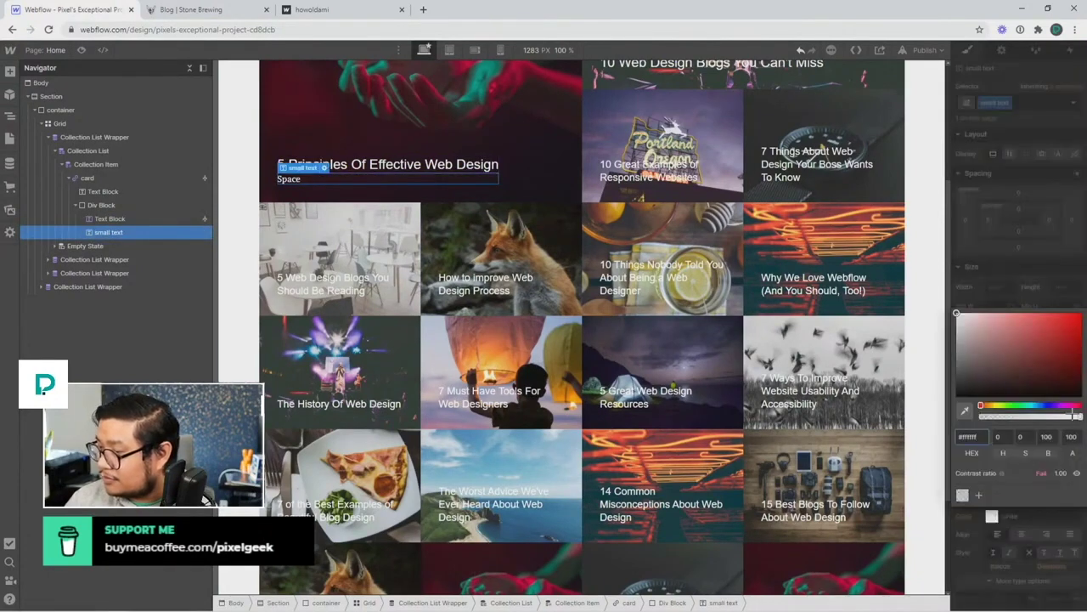
pyautogui.moveTo(1074, 414); pyautogui.dragTo(1050, 415)
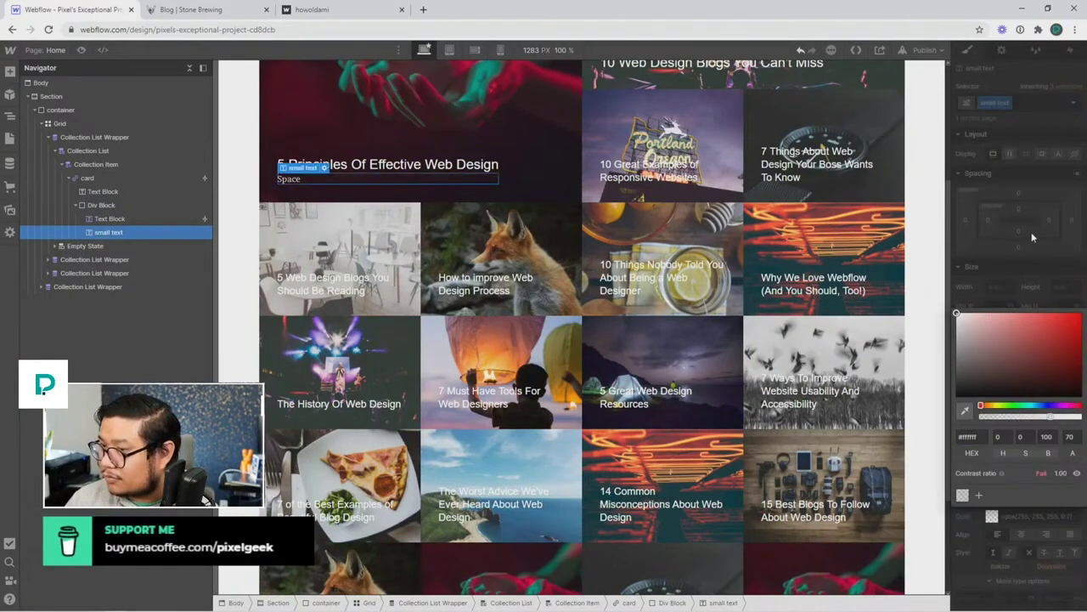
pyautogui.click(436, 150)
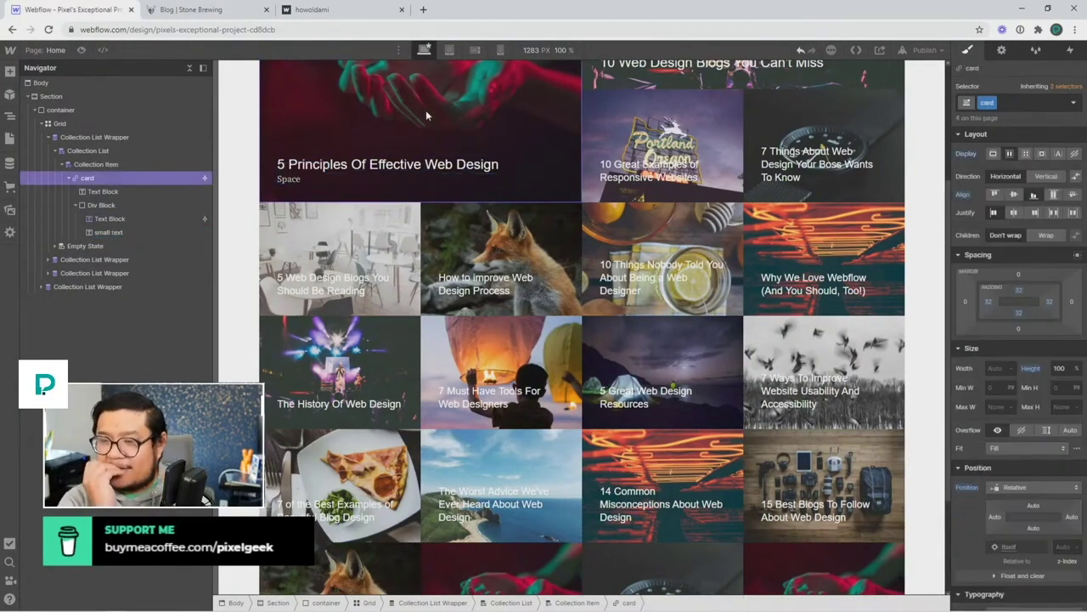
# Add another text block below the "Space" text in the featured card's div block.
pyautogui.click(304, 179)
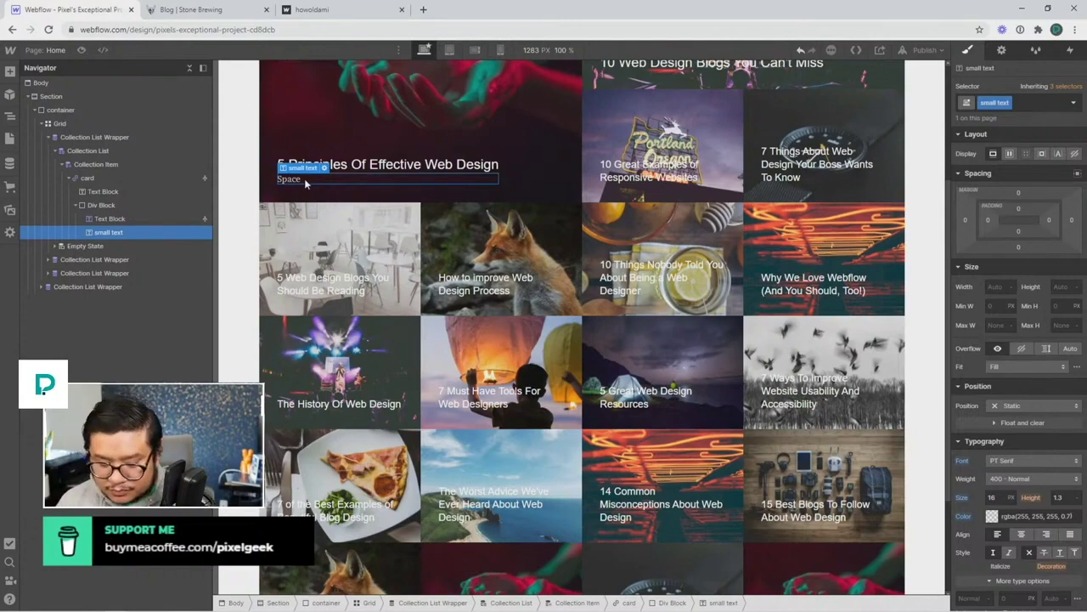
pyautogui.hotkey('ctrl', 't')
pyautogui.hotkey('ctrl', 'w')
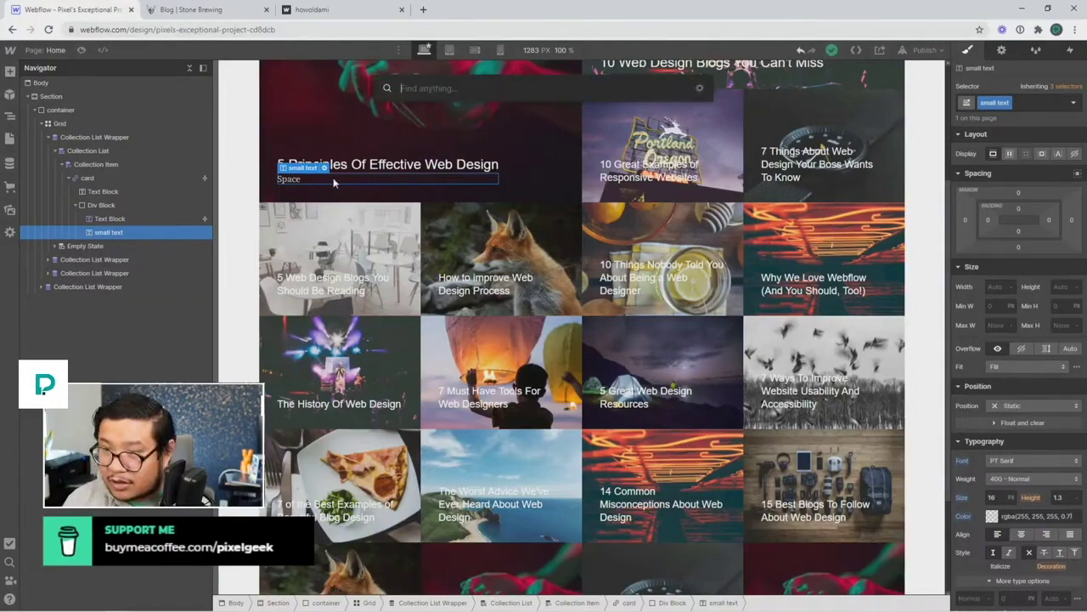
pyautogui.hotkey('ctrl', 'e')
pyautogui.write('text')
pyautogui.press('Down')
pyautogui.press('Return')
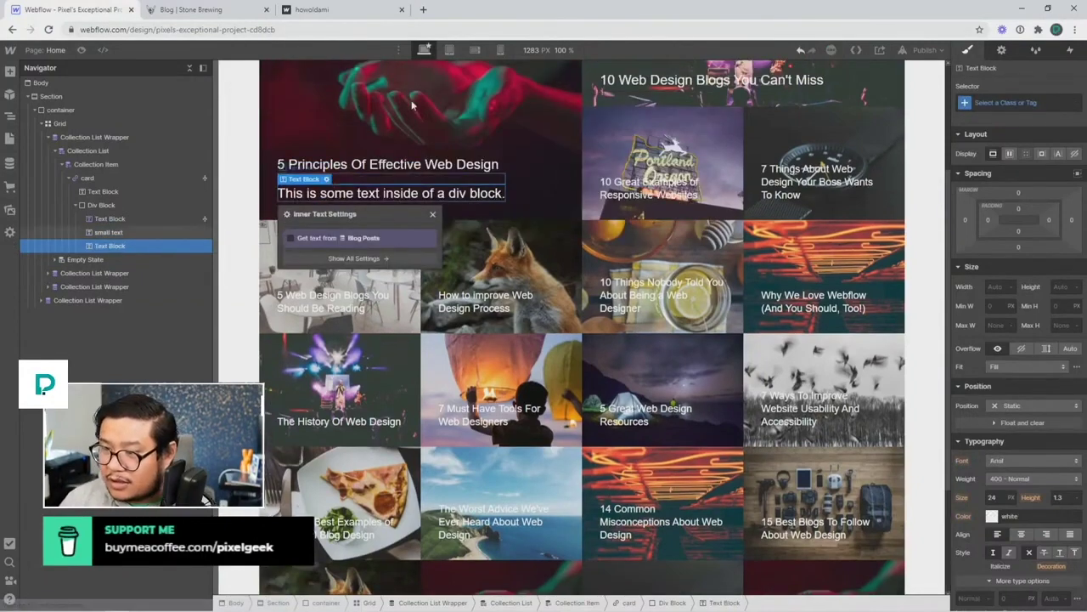
# Replace the new text block's placeholder text with "->" and glance at the Stone Brewing blog for reference.
pyautogui.doubleClick(385, 193)
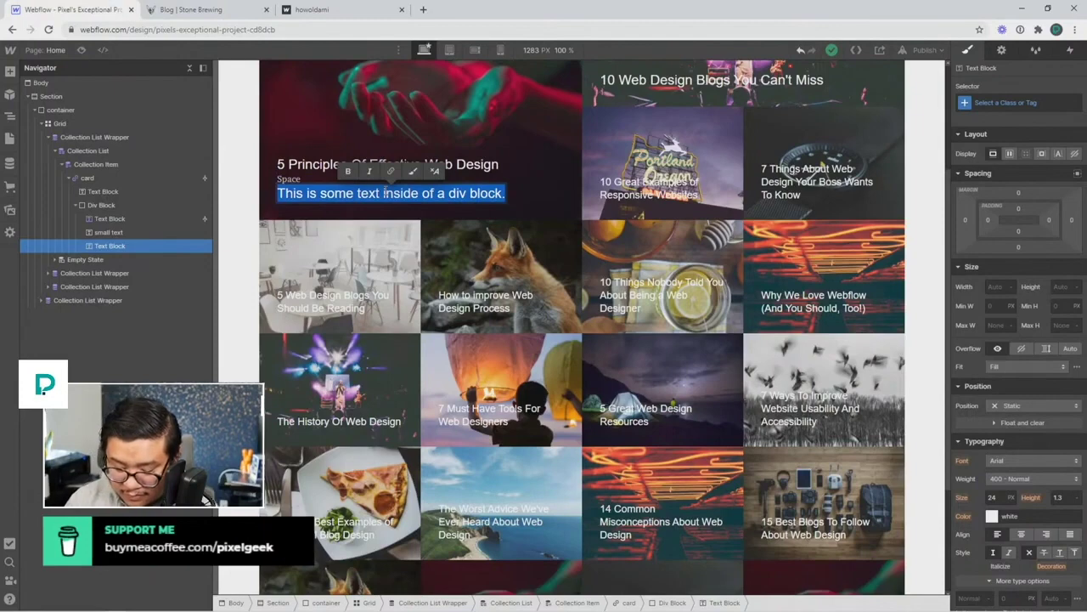
pyautogui.write('->')
pyautogui.press('Escape')
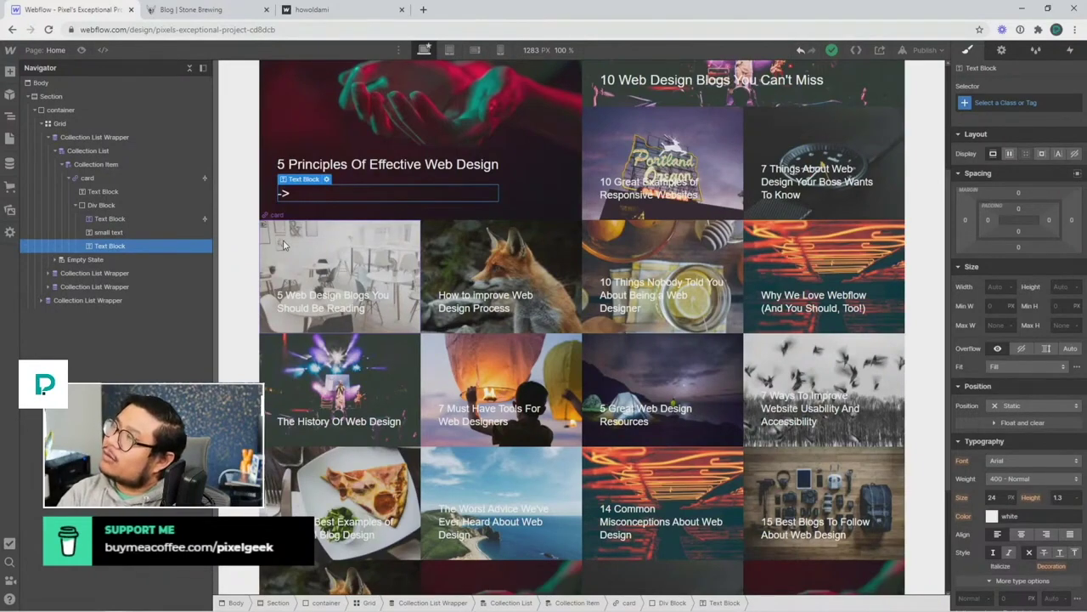
pyautogui.click(219, 9)
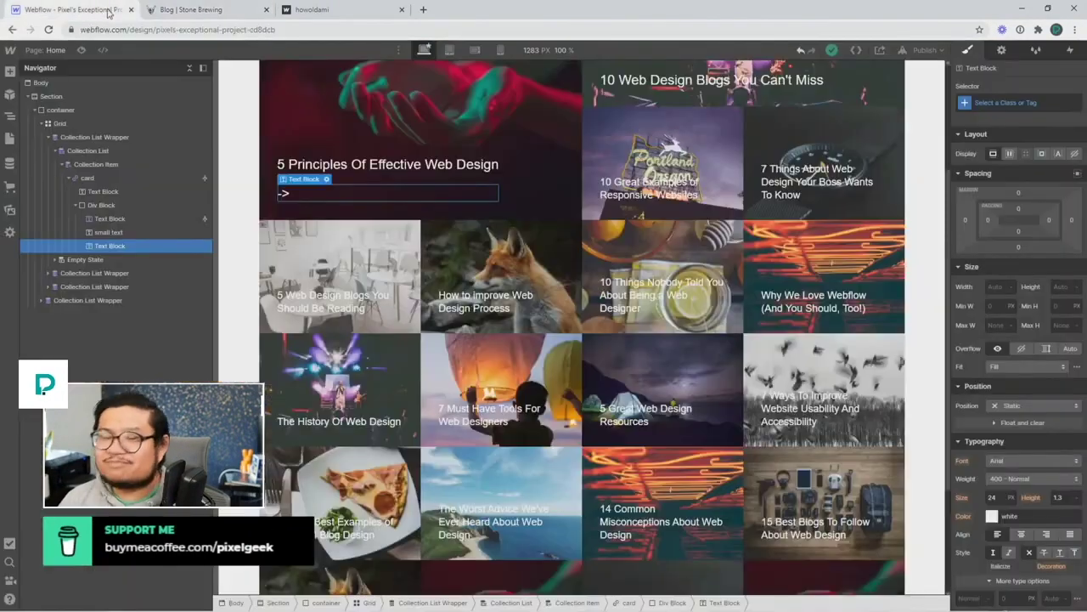
pyautogui.click(108, 12)
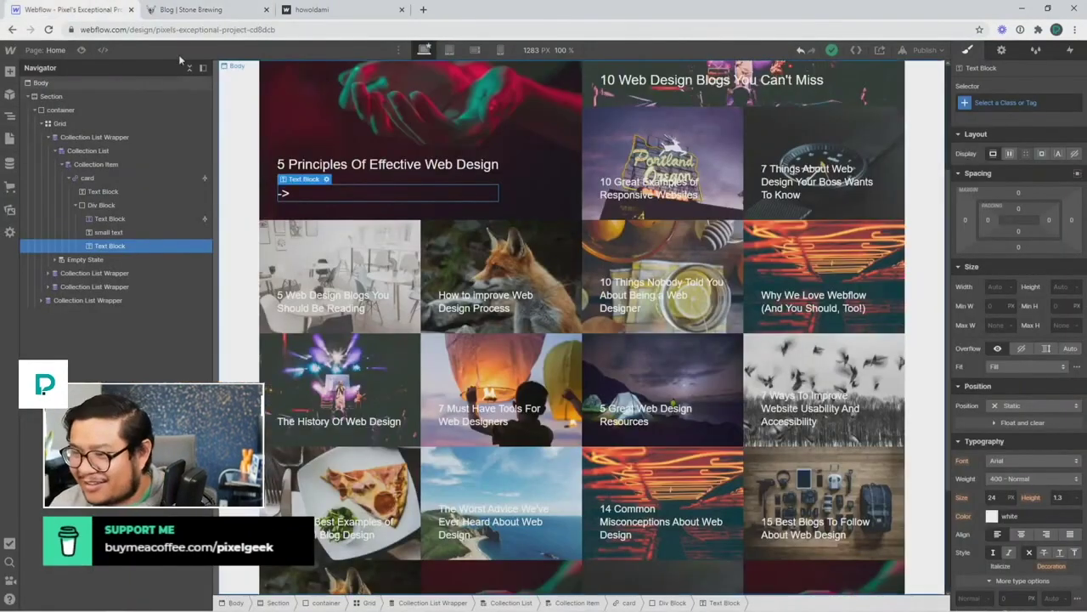
# Add a div block below the post title and nest the "Space" and "->" text blocks inside it.
pyautogui.click(128, 232)
pyautogui.click(135, 218)
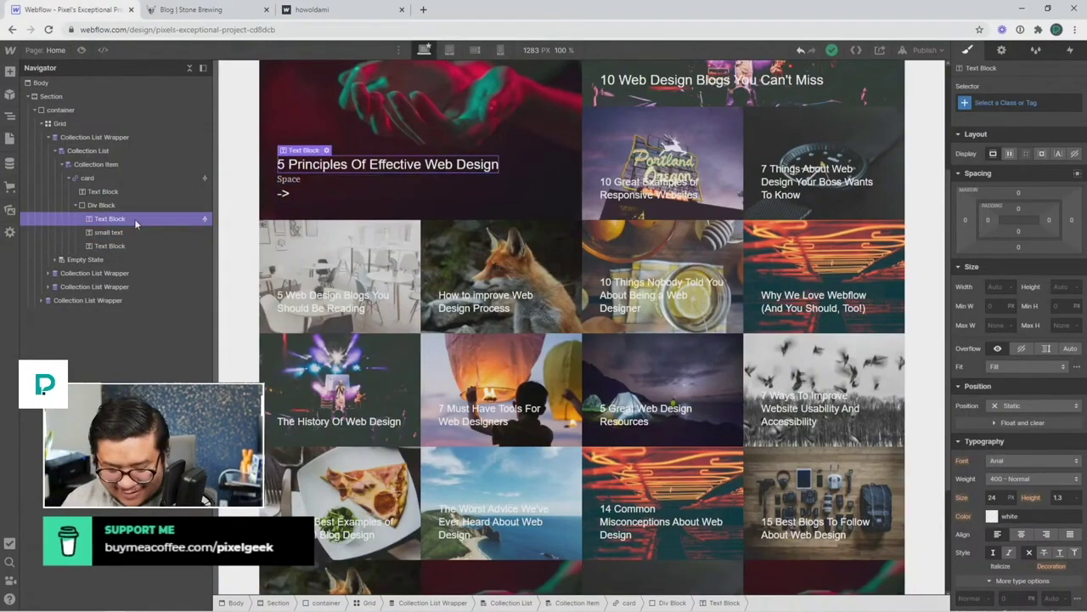
pyautogui.hotkey('ctrl', 'k')
pyautogui.write('div')
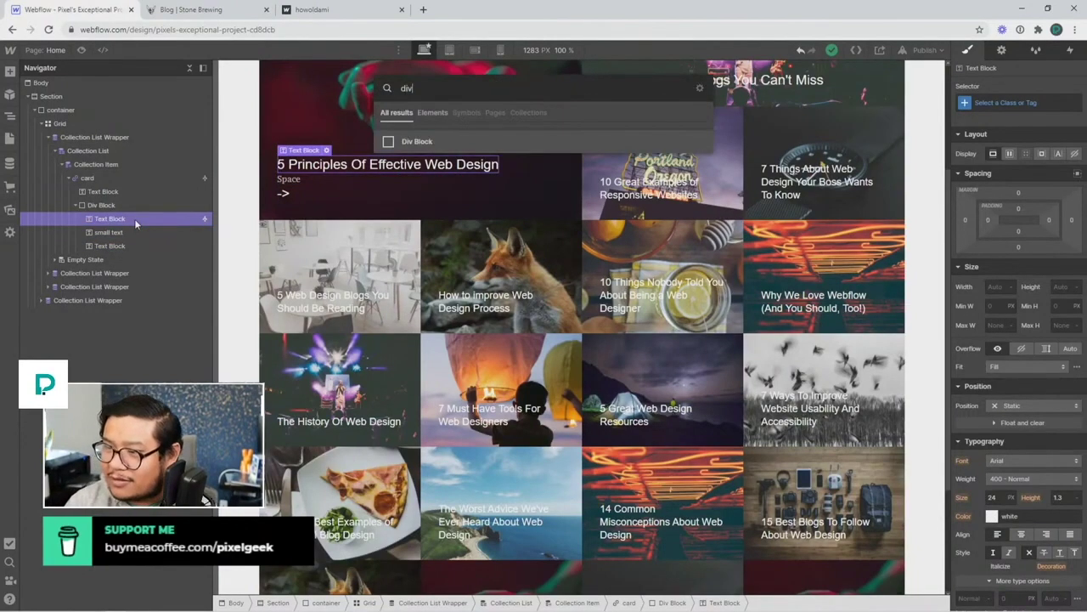
pyautogui.press('Return')
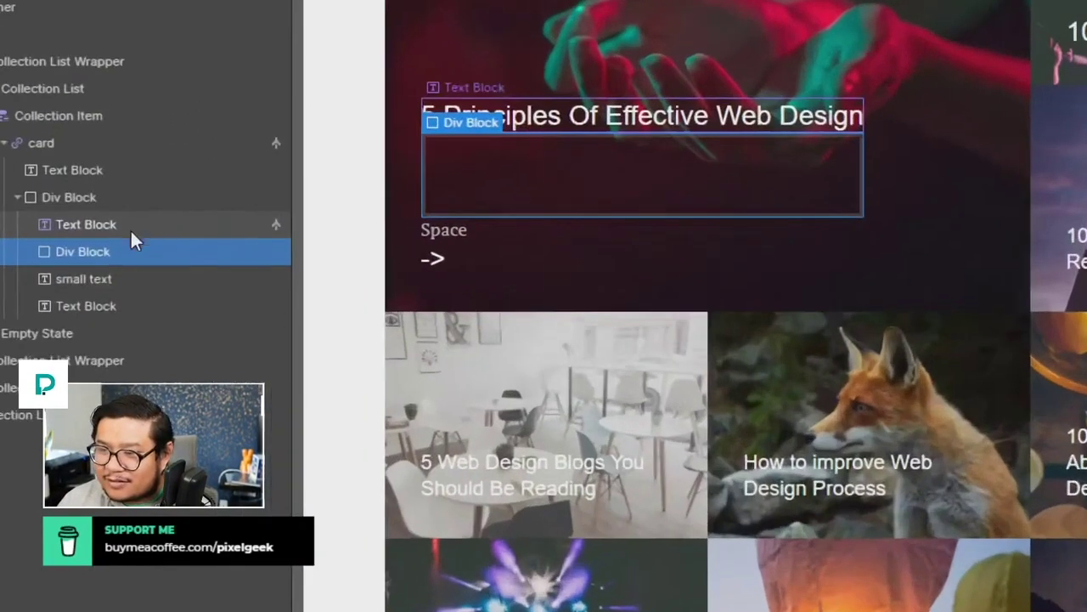
pyautogui.moveTo(75, 277); pyautogui.dragTo(86, 255)
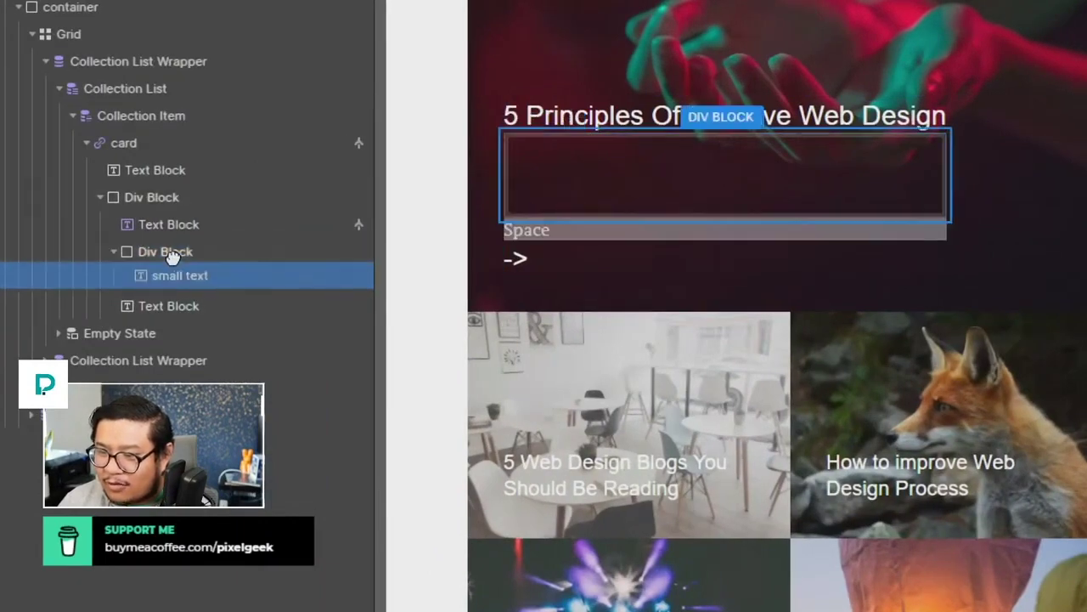
pyautogui.moveTo(209, 307); pyautogui.dragTo(241, 309)
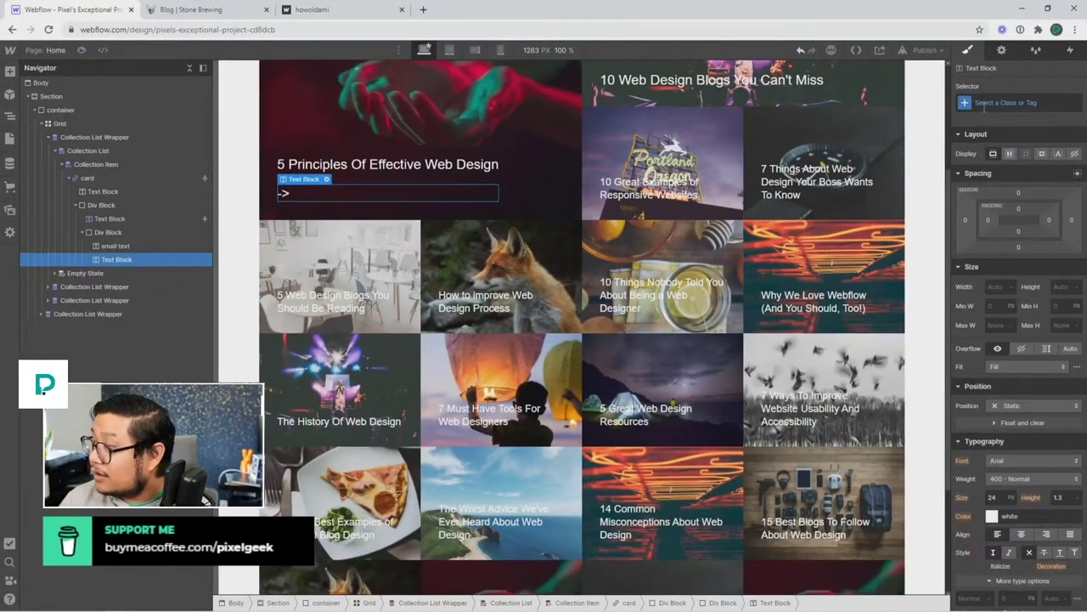
# Assign the class "arrow" to the "->" text block.
pyautogui.click(1005, 102)
pyautogui.write('arrow')
pyautogui.press('Return')
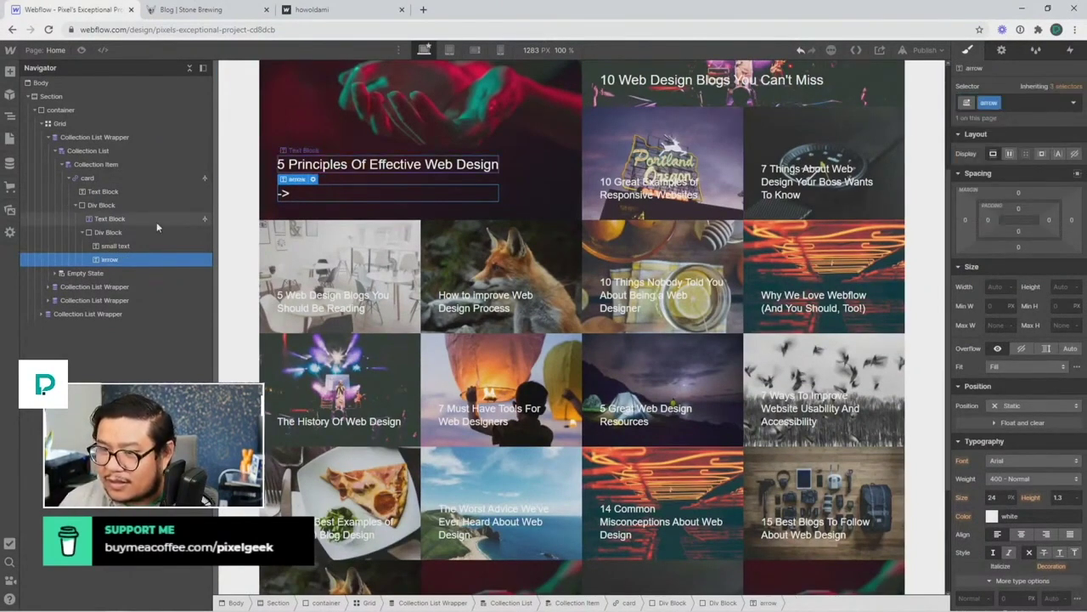
# Try shifting the inner div block with the category and arrow down 33 px using a Move transform, and remove the transform.
pyautogui.click(126, 204)
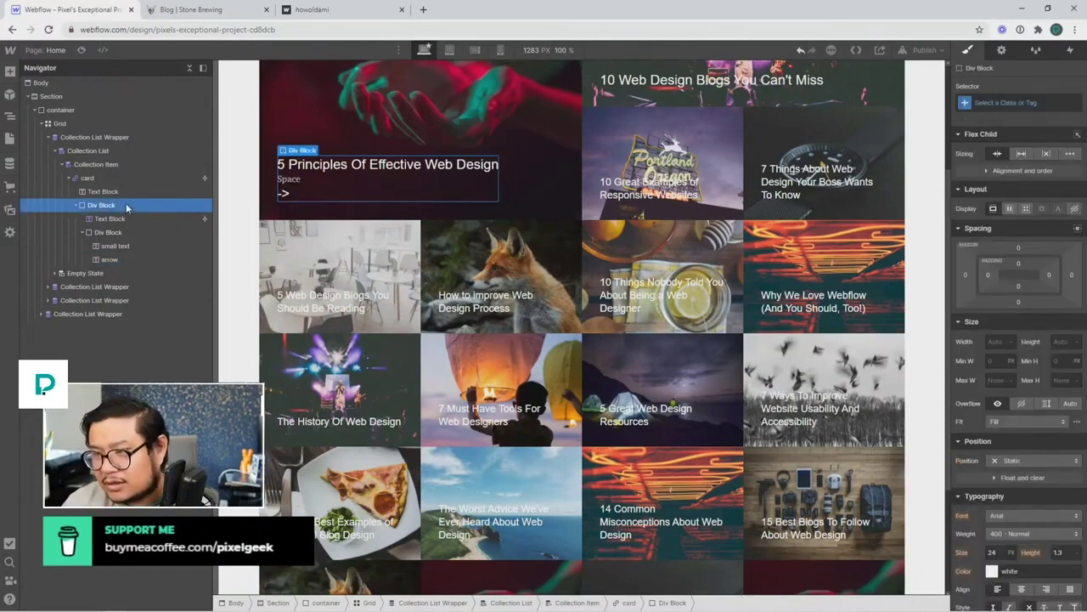
pyautogui.click(110, 232)
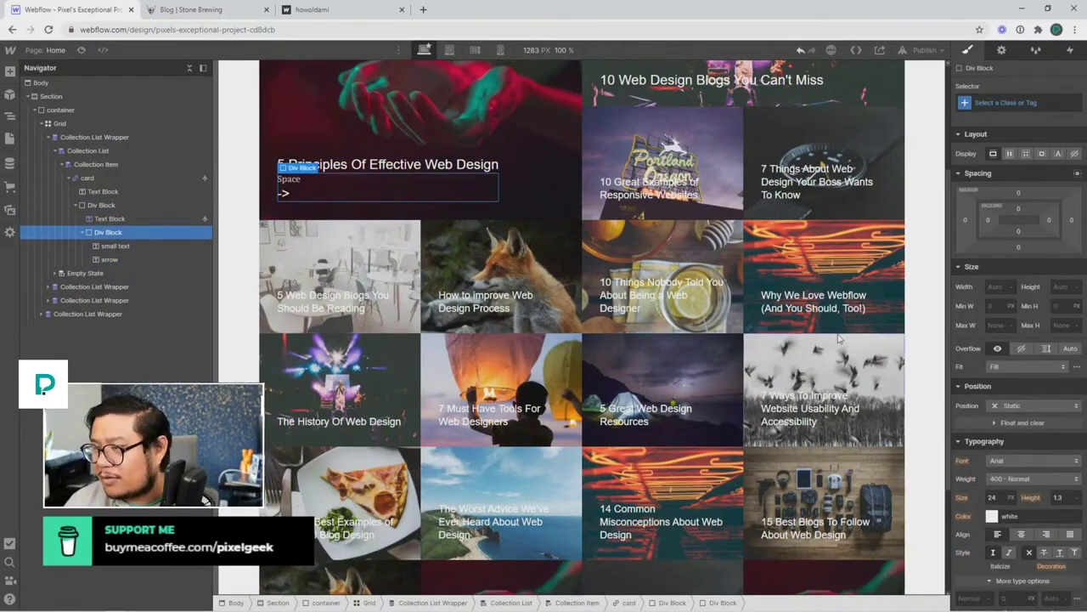
pyautogui.scroll(-10, 976, 399)
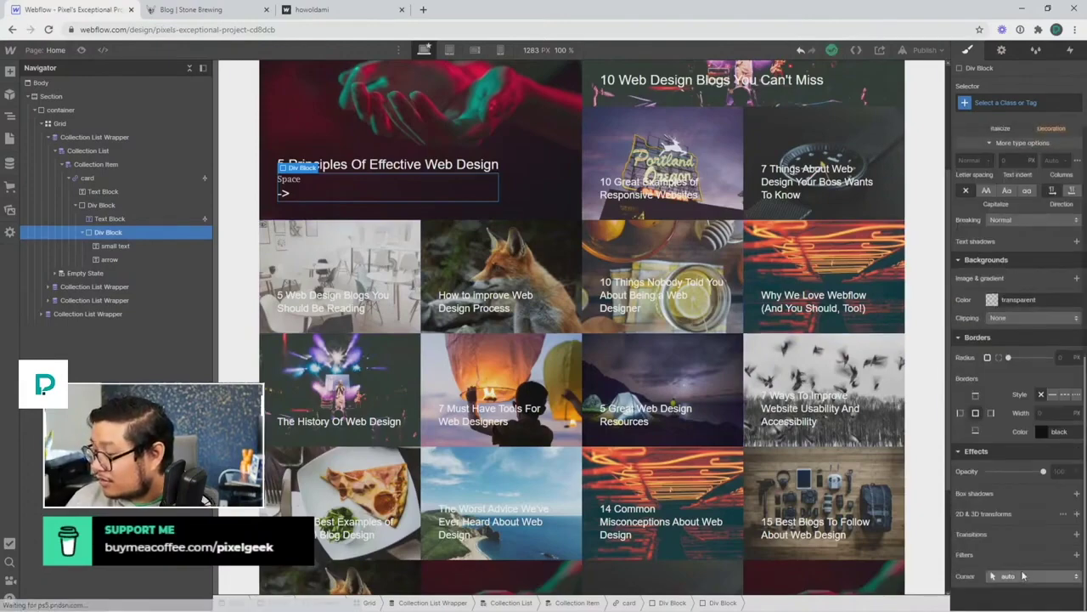
pyautogui.click(109, 205)
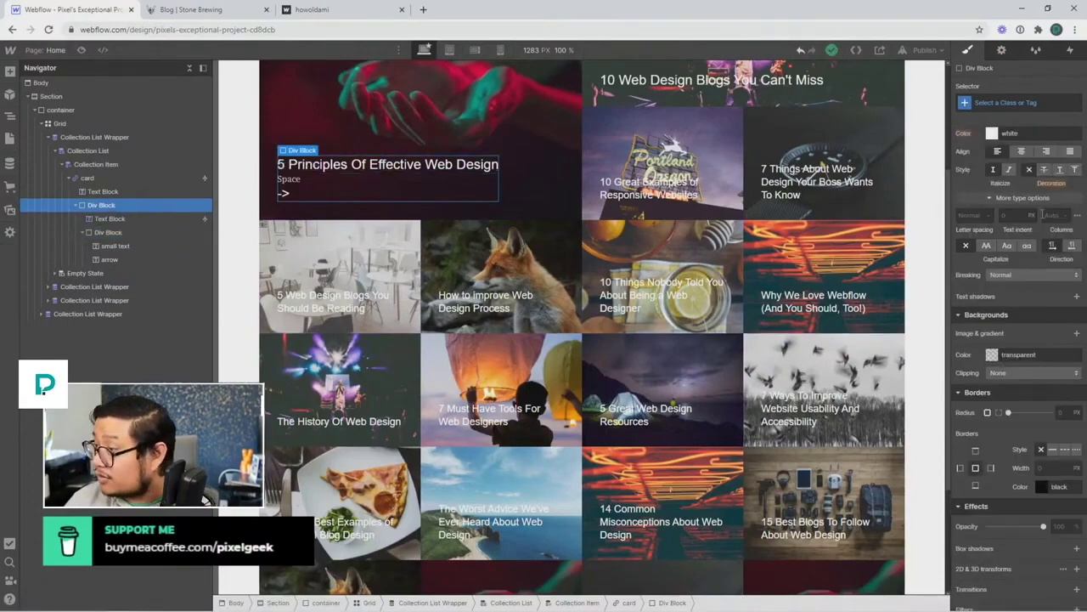
pyautogui.scroll(5, 1050, 262)
pyautogui.scroll(-5, 1012, 386)
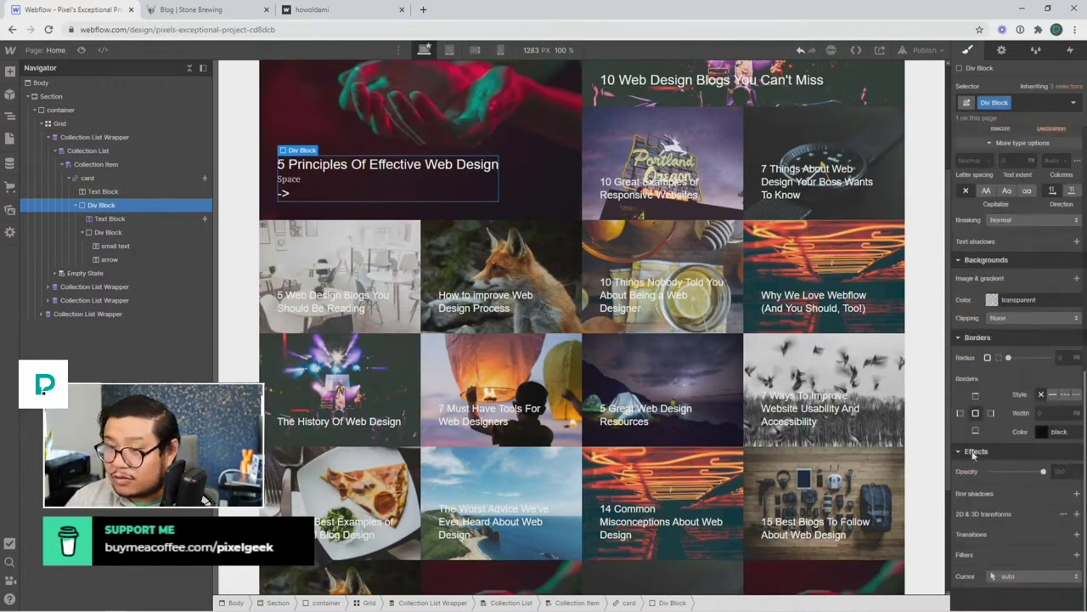
pyautogui.click(85, 230)
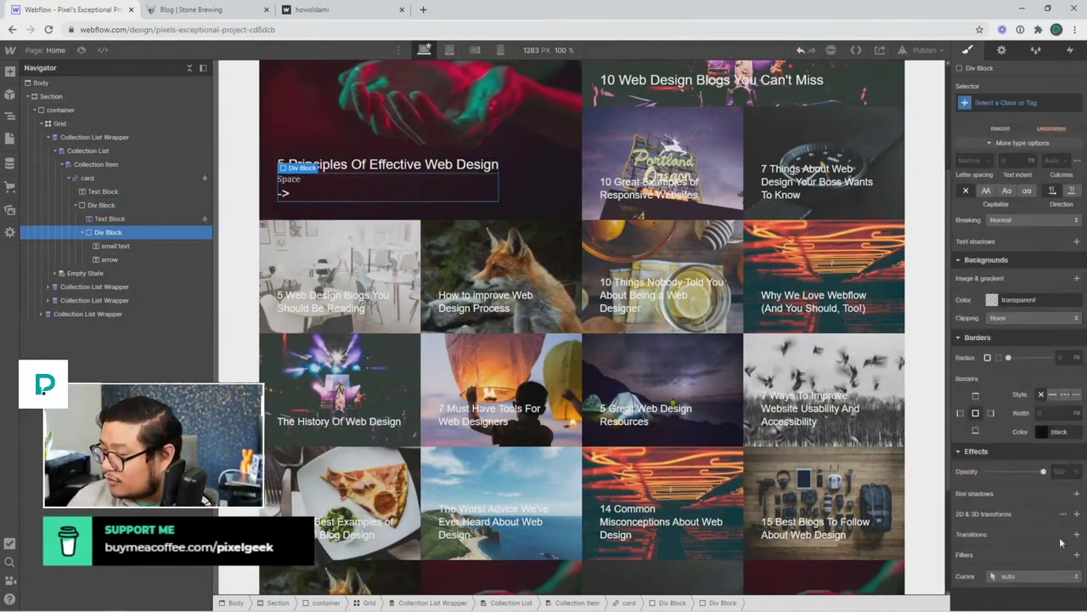
pyautogui.click(1077, 514)
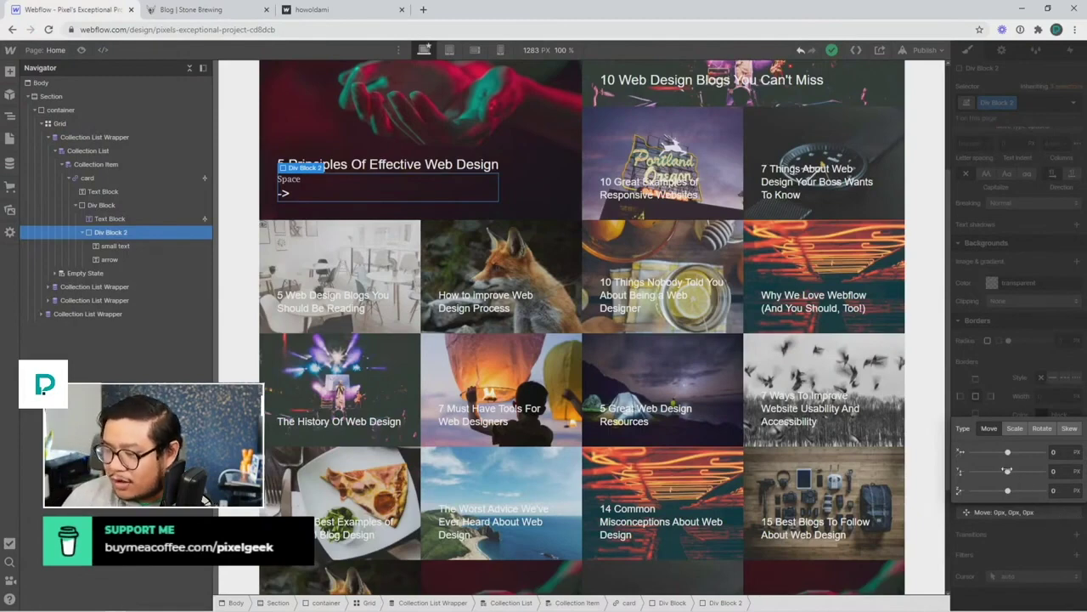
pyautogui.moveTo(1007, 470); pyautogui.dragTo(1014, 454)
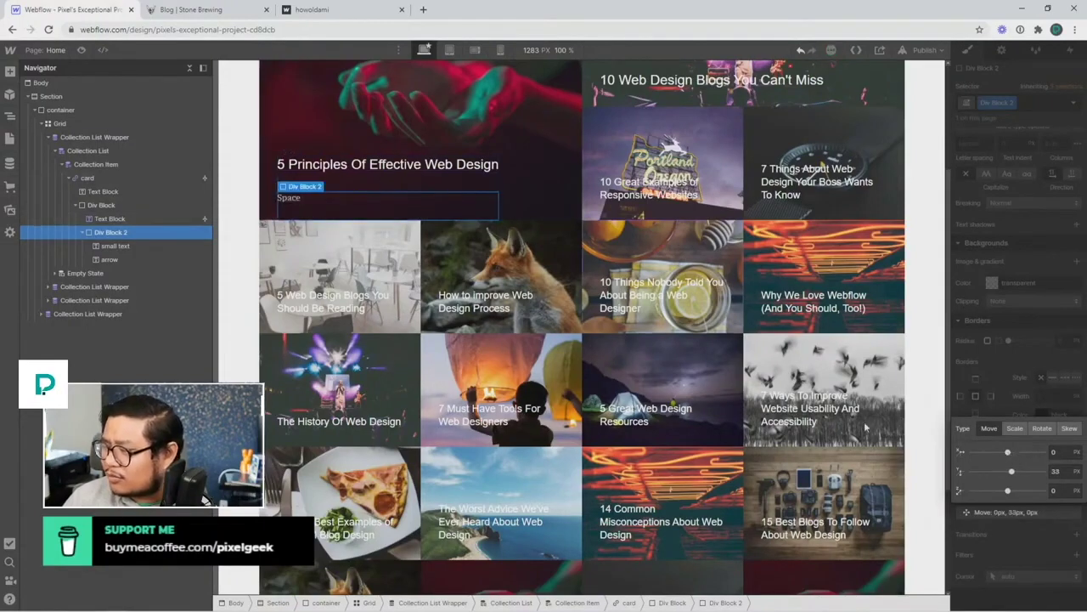
pyautogui.click(1018, 407)
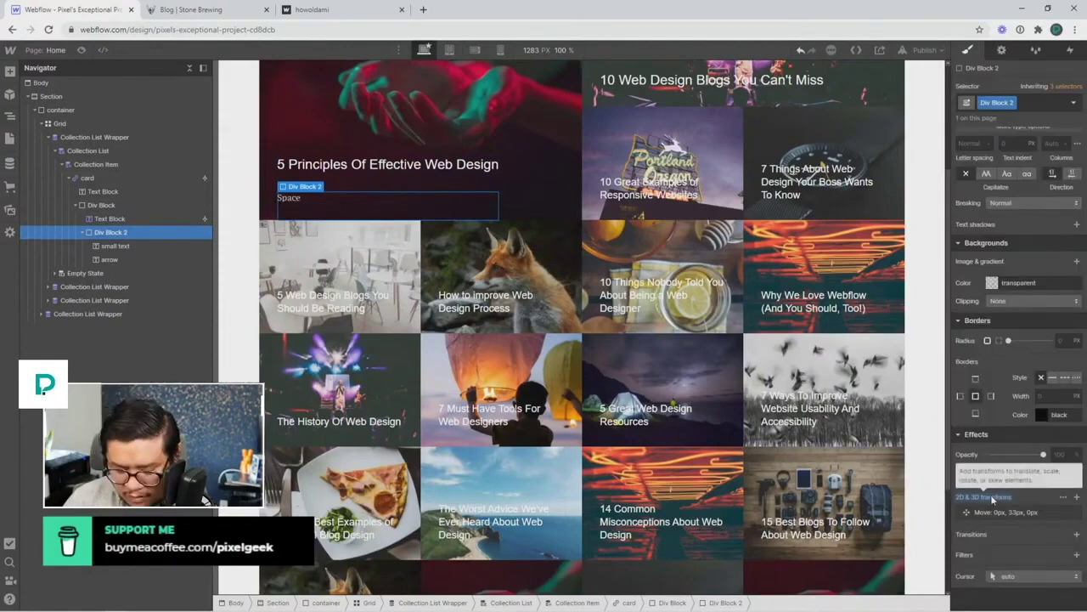
pyautogui.keyDown('alt'); pyautogui.click(990, 497); pyautogui.keyUp('alt')
pyautogui.scroll(5, 1017, 392)
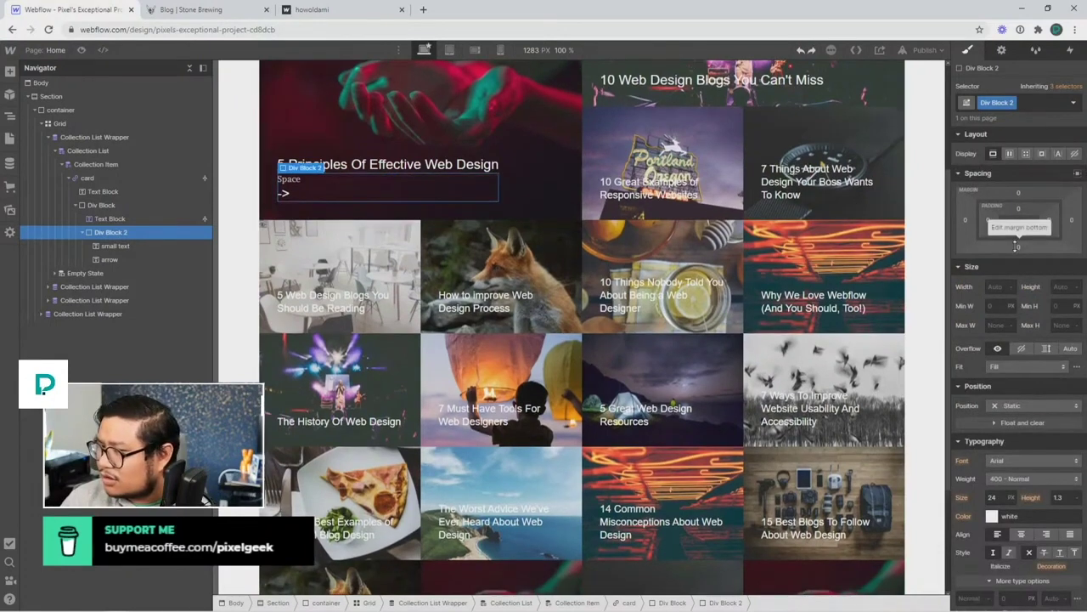
# Try several bottom margins on the inner div block holding the category and arrow, including -100%, and undo the -100% value.
pyautogui.moveTo(1018, 227); pyautogui.dragTo(1024, 238)
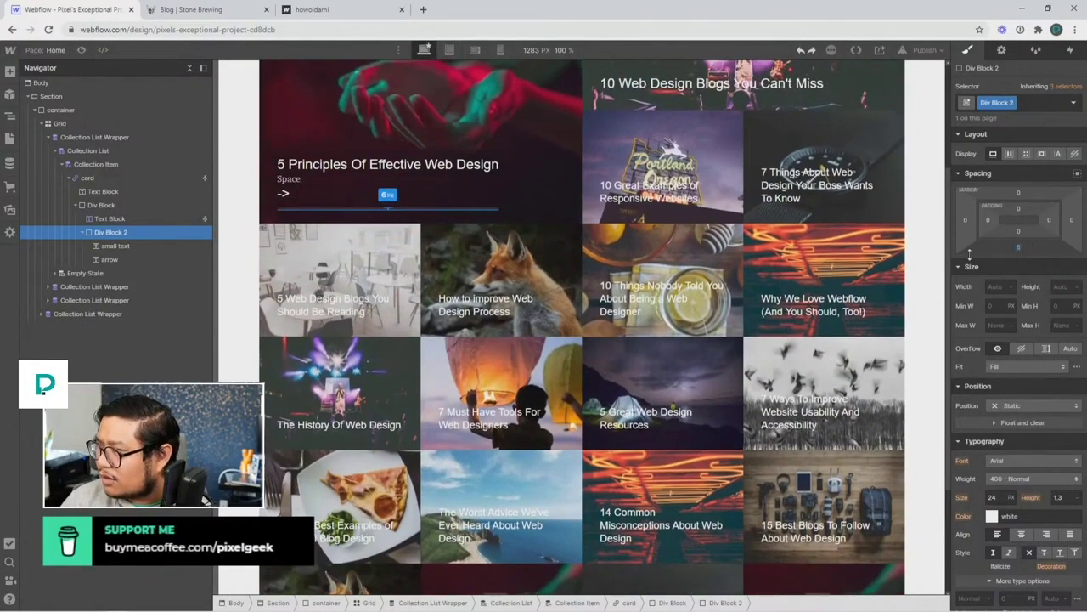
pyautogui.scroll(3, 752, 262)
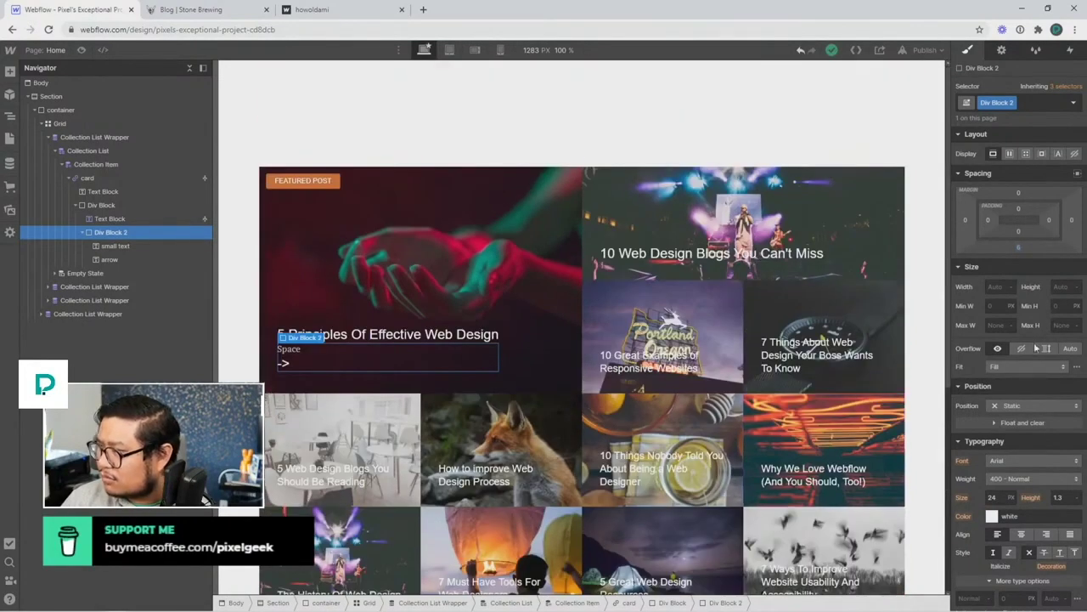
pyautogui.moveTo(1019, 247); pyautogui.dragTo(1035, 225)
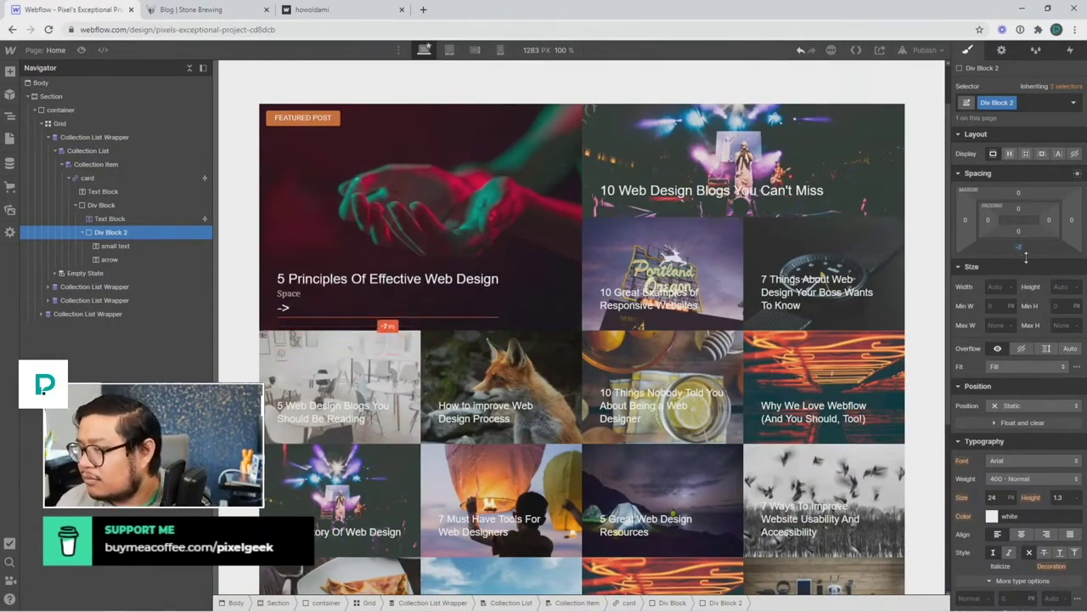
pyautogui.moveTo(1024, 243); pyautogui.dragTo(1019, 251)
pyautogui.click(1020, 250)
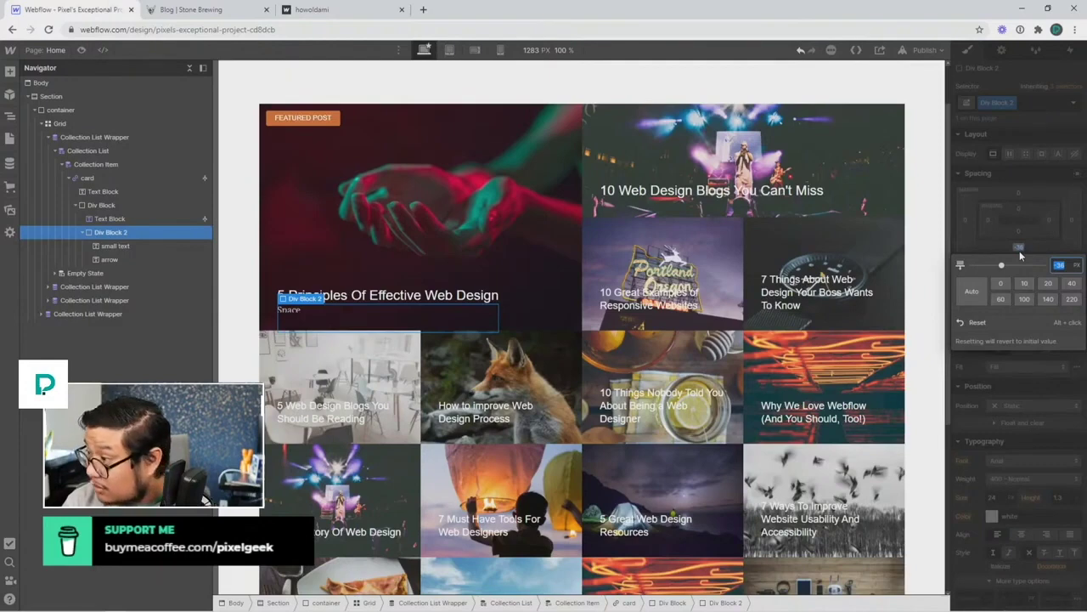
pyautogui.write('-')
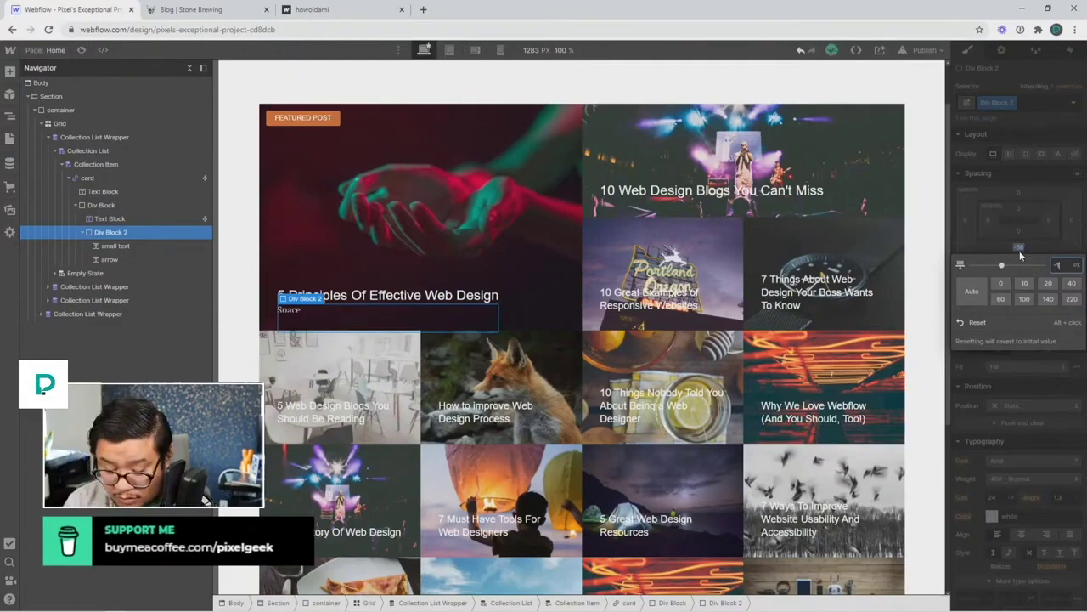
pyautogui.write('100')
pyautogui.press('Return')
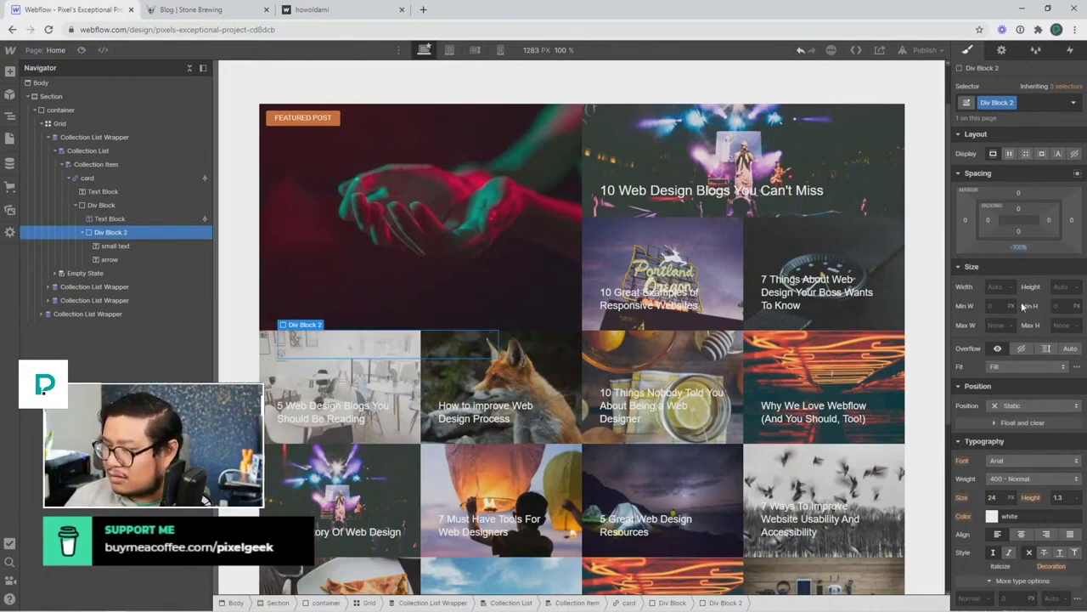
pyautogui.hotkey('ctrl', 'z')
# Try other negative bottom margins on the inner div block, such as -52 px and -14 px, and reset the margin to 0.
pyautogui.moveTo(1018, 247)
pyautogui.mouseDown()
pyautogui.moveTo(1018, 267)
pyautogui.moveTo(1017, 244)
pyautogui.mouseUp()
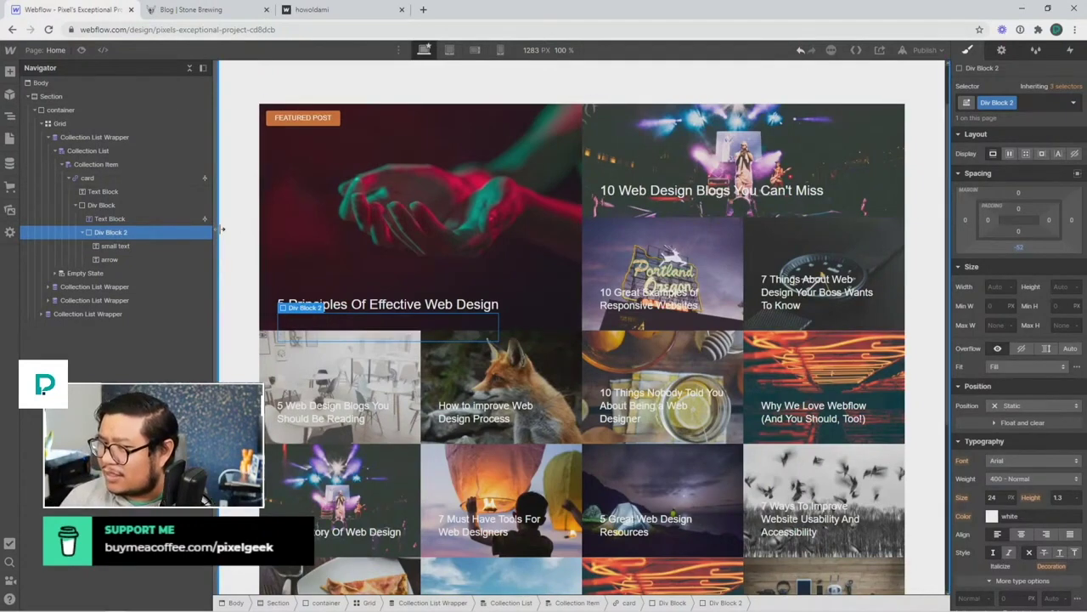
pyautogui.moveTo(1019, 252); pyautogui.dragTo(1024, 251)
pyautogui.click(1023, 251)
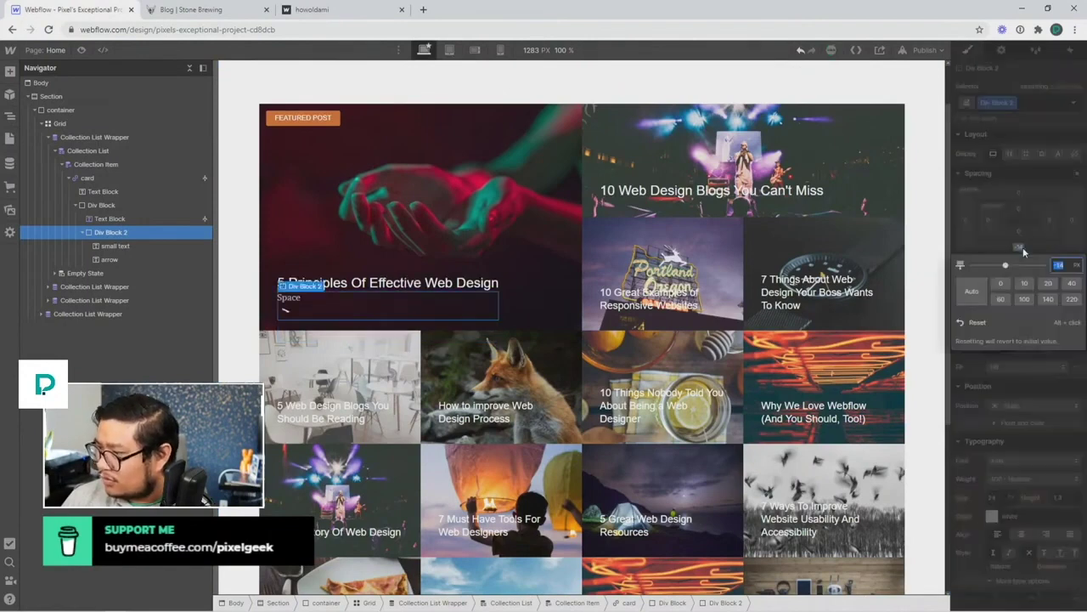
pyautogui.write('0')
pyautogui.press('Return')
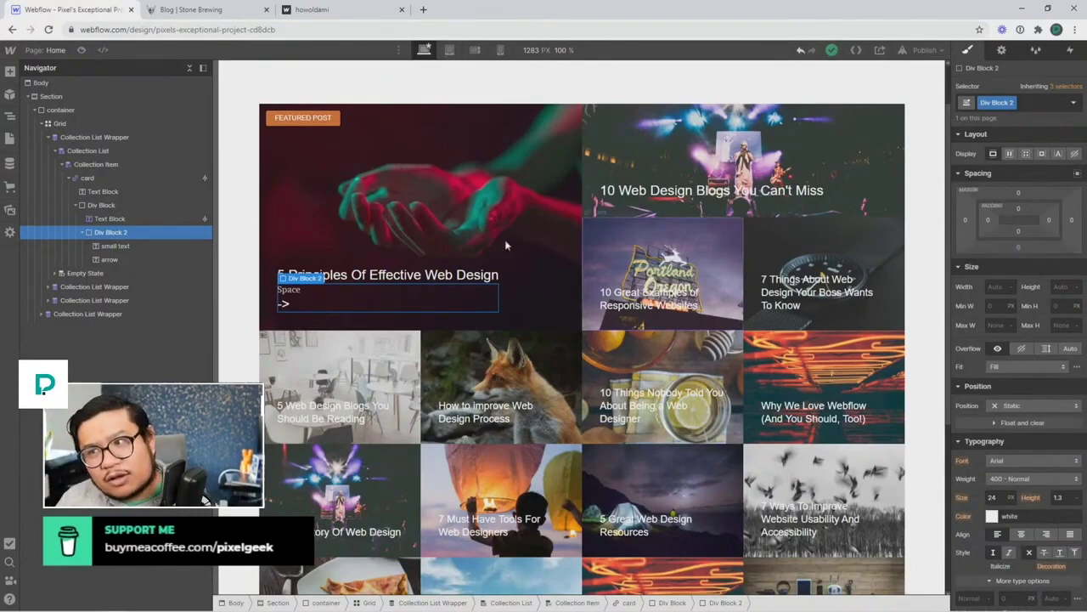
# Add a mouse hover interaction to the featured card and give its on-hover action a new timed animation.
pyautogui.click(348, 212)
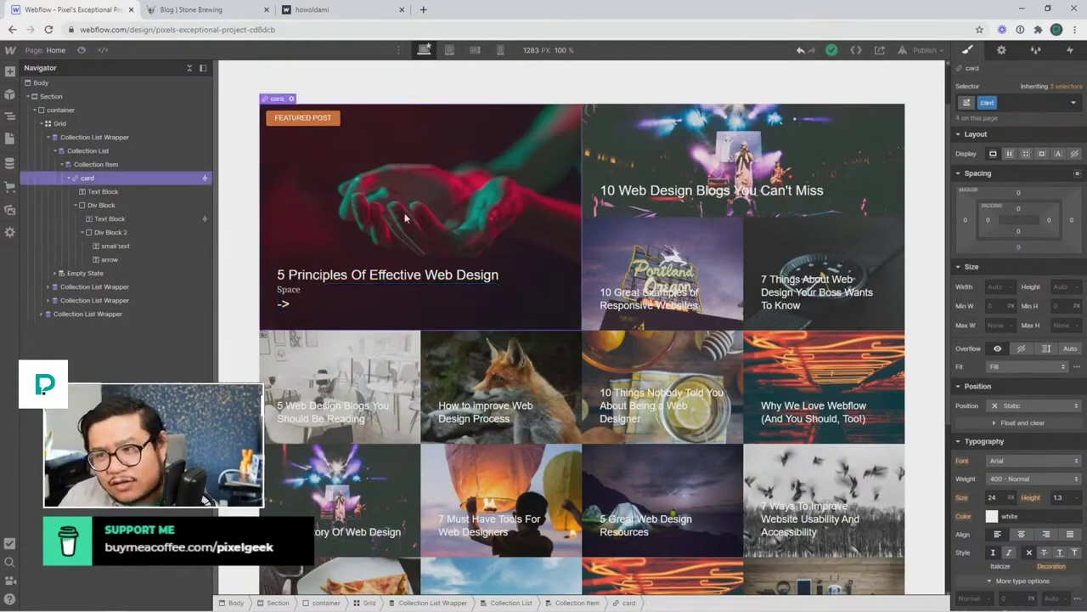
pyautogui.click(1069, 50)
pyautogui.click(1079, 87)
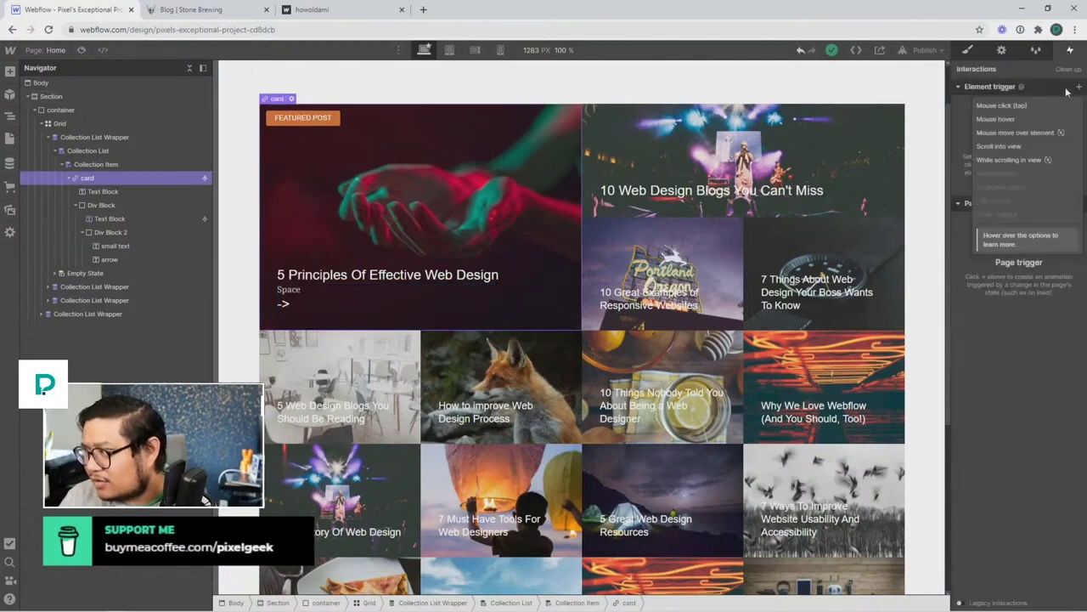
pyautogui.click(1016, 120)
pyautogui.click(1016, 147)
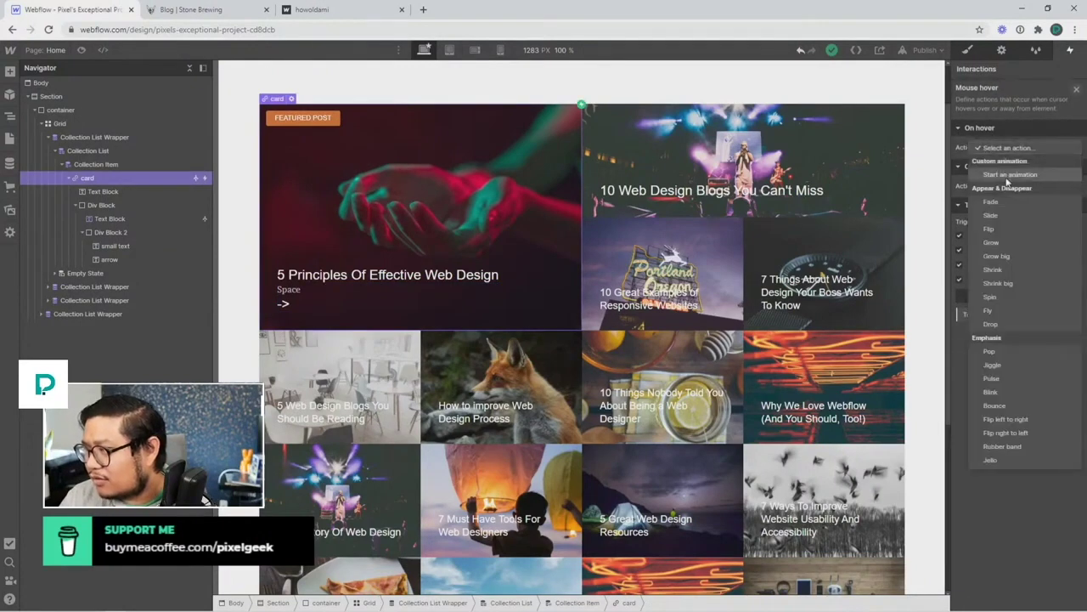
pyautogui.click(1009, 174)
pyautogui.click(1074, 167)
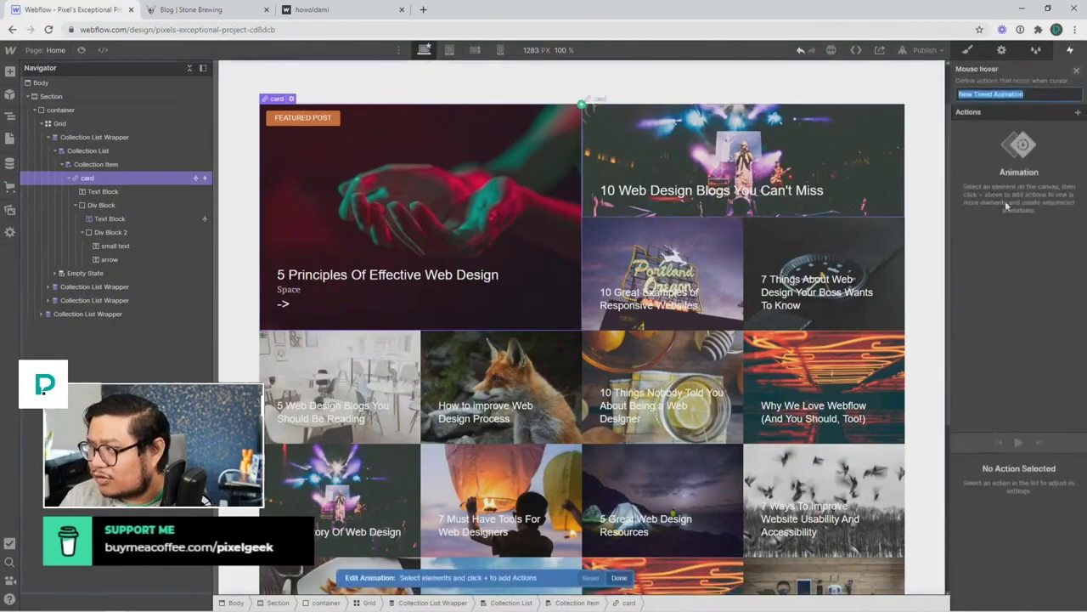
# Leave the new timed animation without actions and delete the card's mouse hover interaction.
pyautogui.click(383, 297)
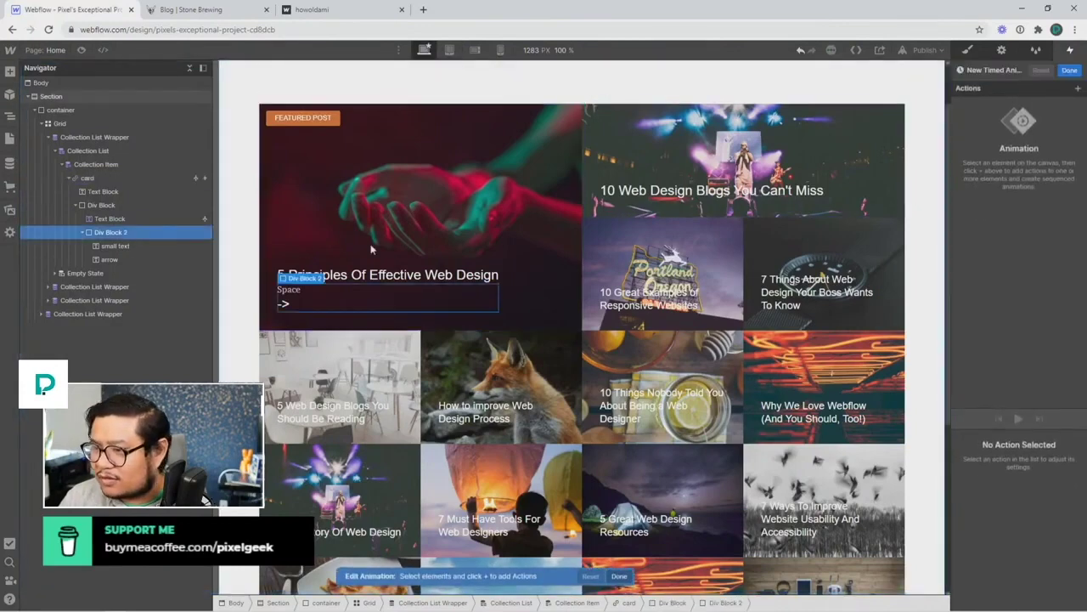
pyautogui.click(1077, 89)
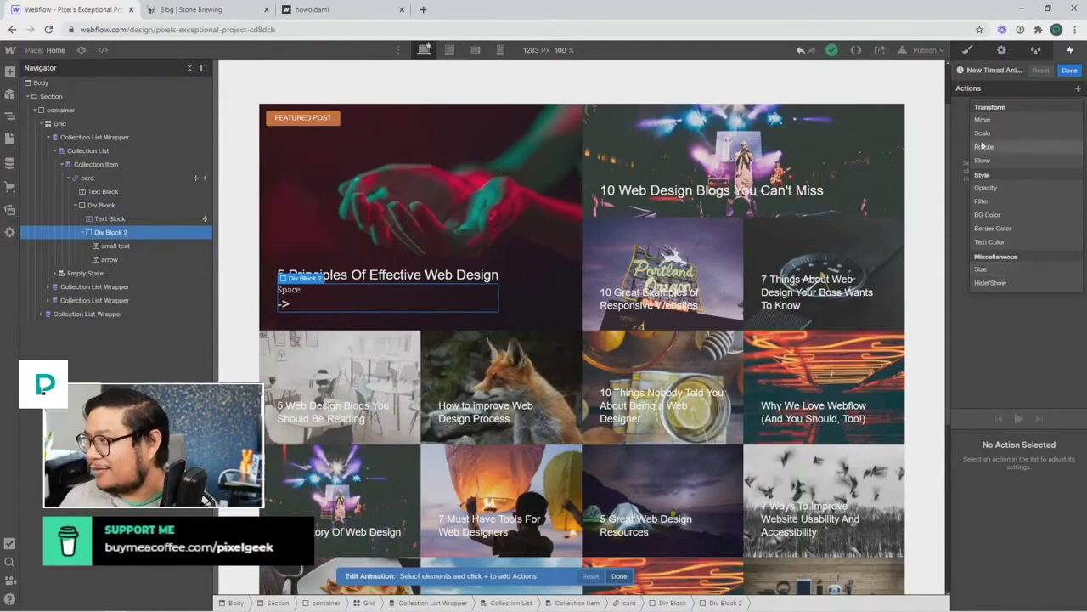
pyautogui.click(1019, 73)
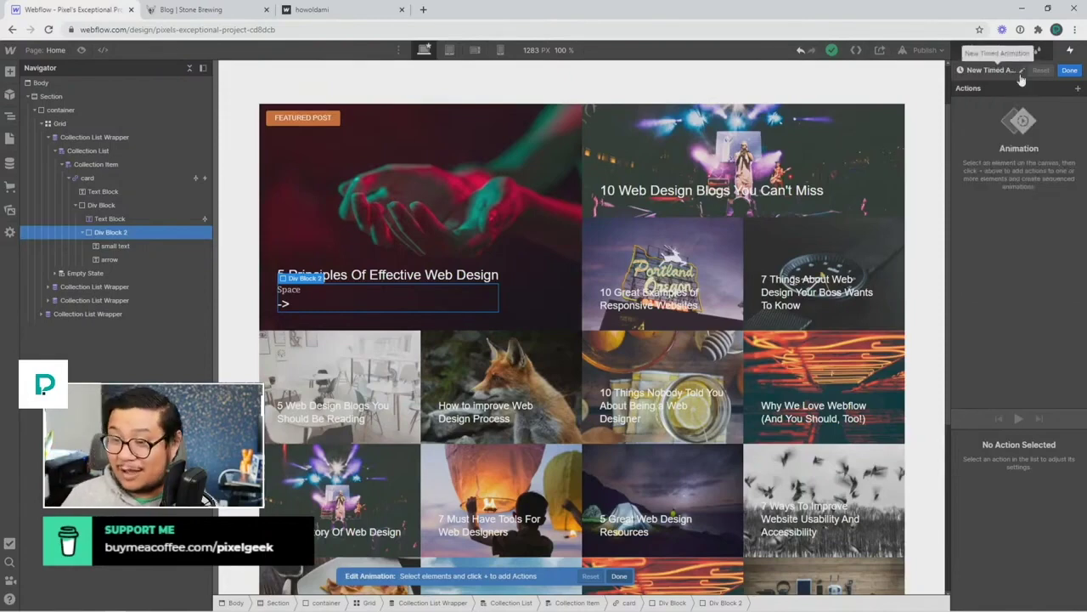
pyautogui.click(1070, 70)
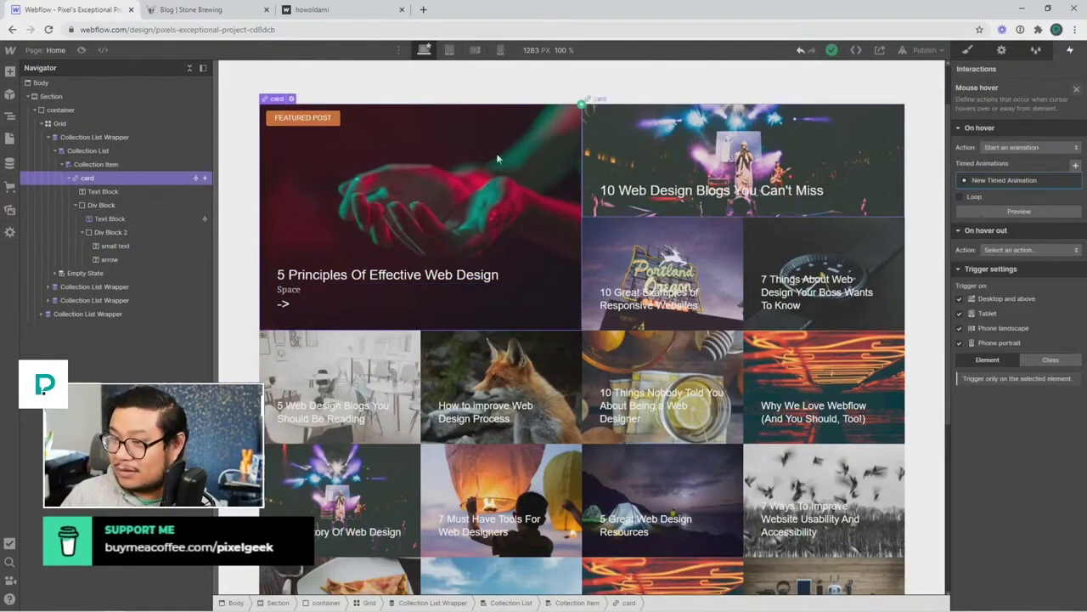
pyautogui.click(1076, 89)
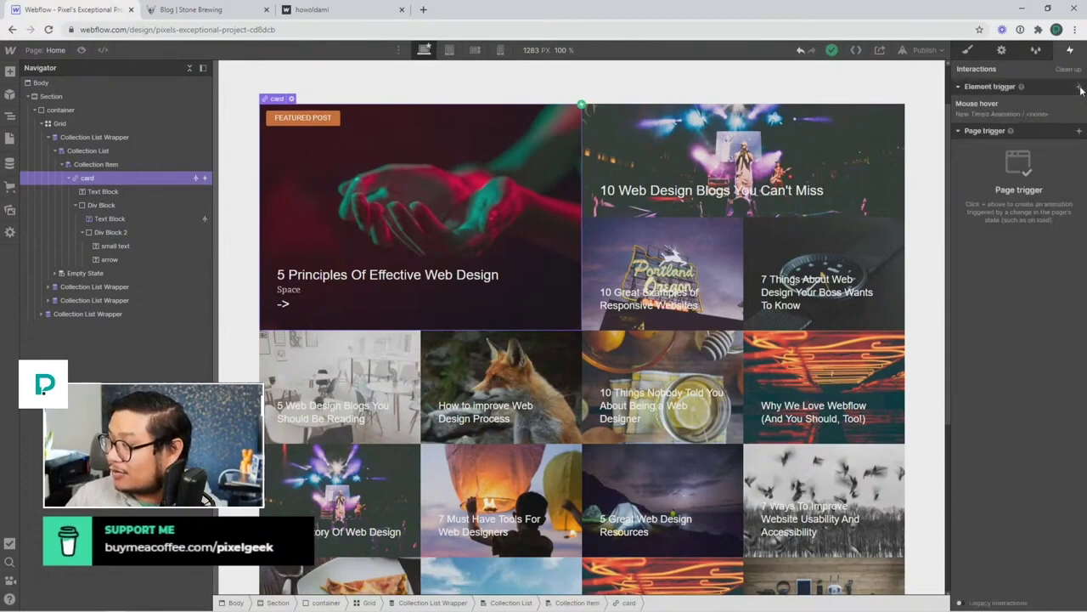
pyautogui.click(1079, 104)
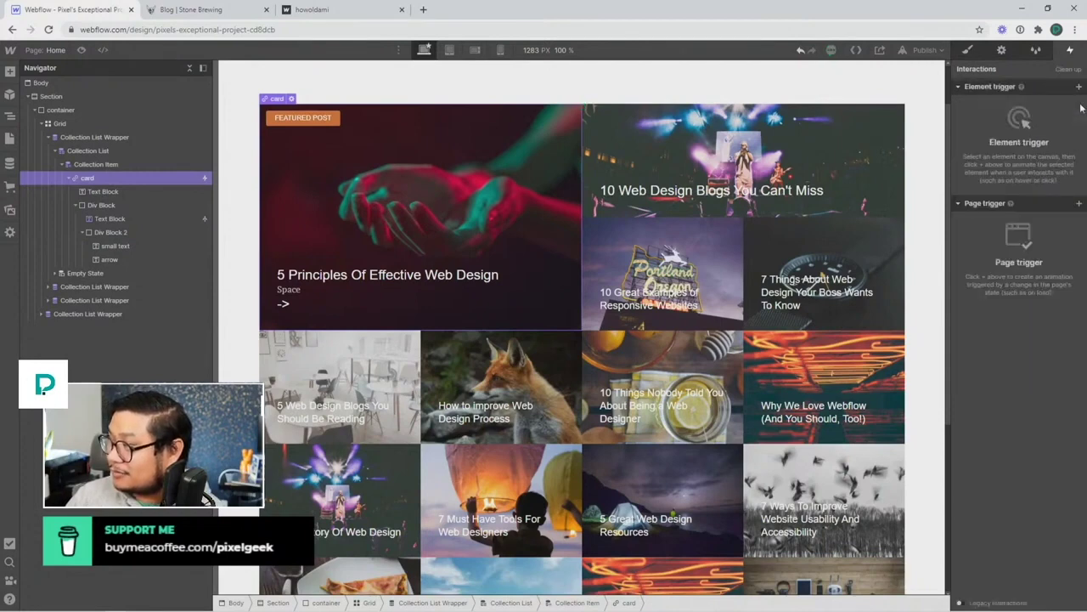
# Reselect the inner div block with the category and arrow, test different bottom margins in its styles, and set the margin to 0.
pyautogui.click(115, 232)
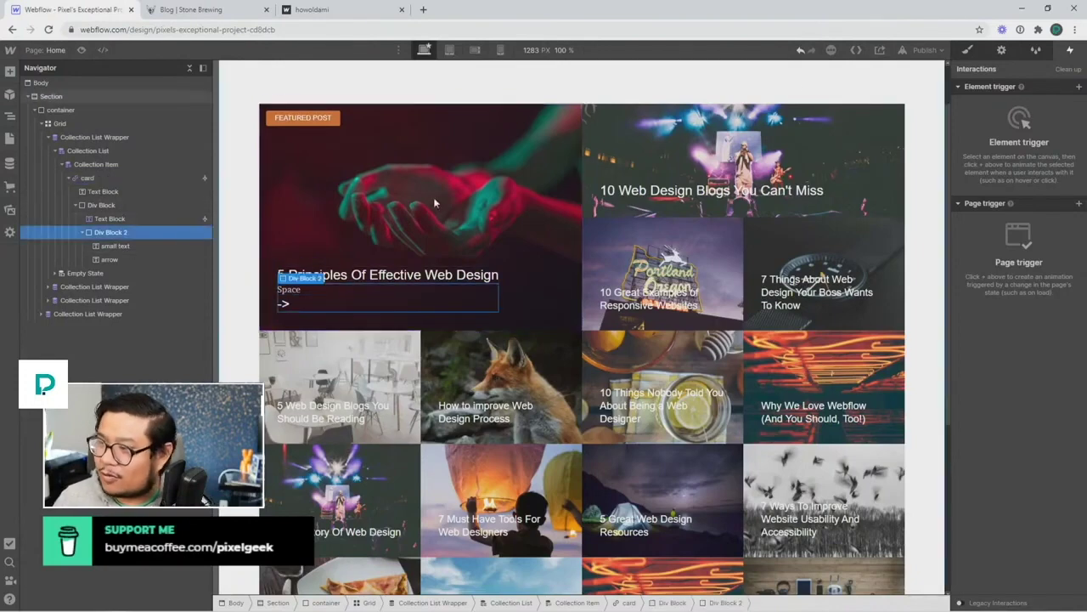
pyautogui.click(967, 51)
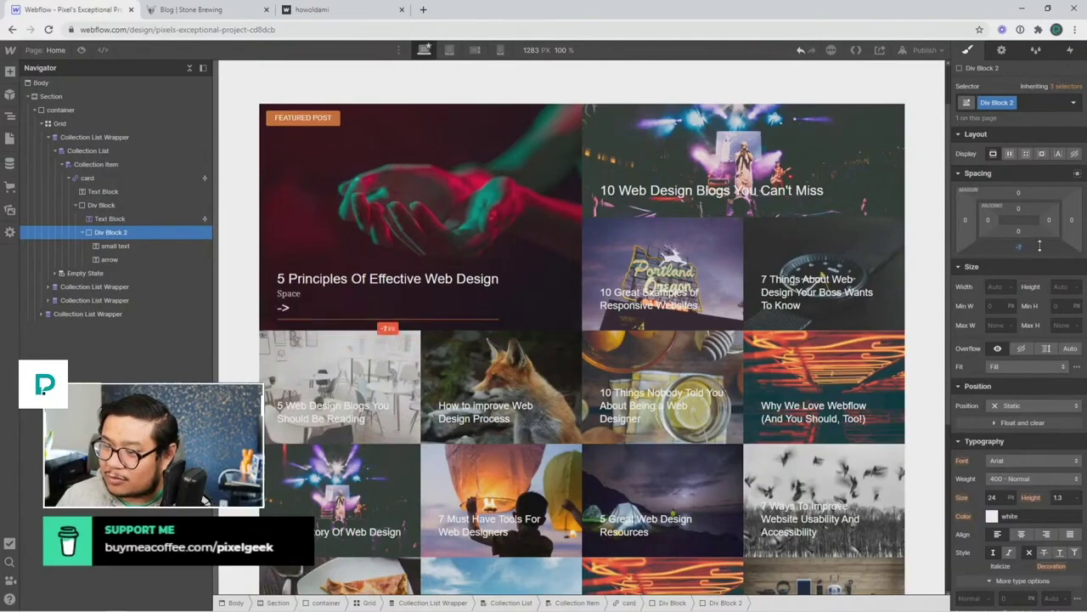
pyautogui.moveTo(1044, 219); pyautogui.dragTo(1051, 251)
pyautogui.click(1021, 247)
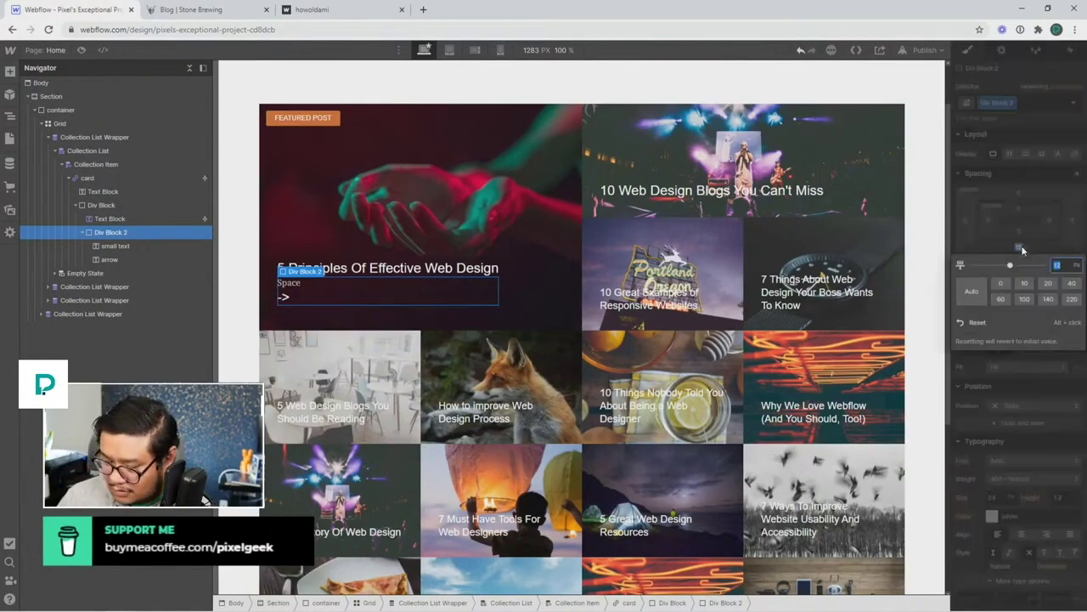
pyautogui.write('0')
pyautogui.press('Return')
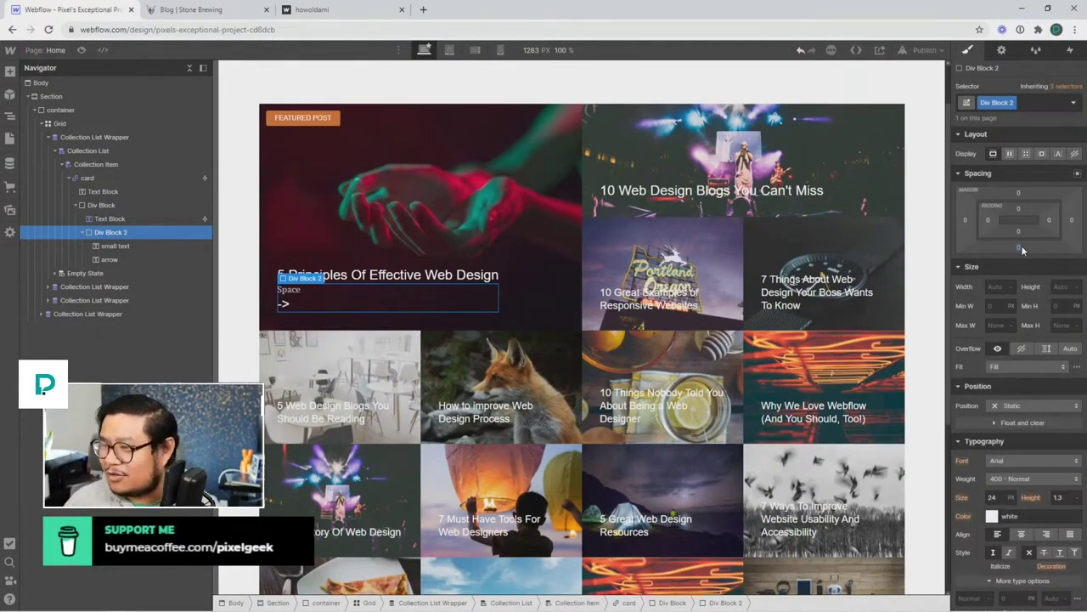
# Add a Margin Bottom transition of 200 ms with ease easing to the inner div block.
pyautogui.scroll(-2, 1030, 451)
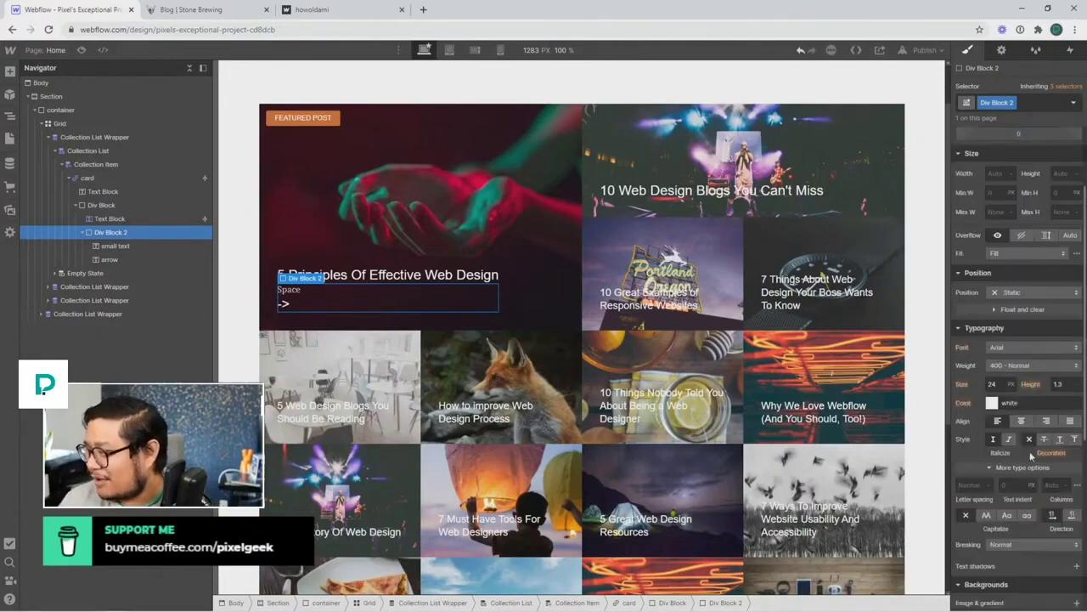
pyautogui.scroll(-5, 1028, 494)
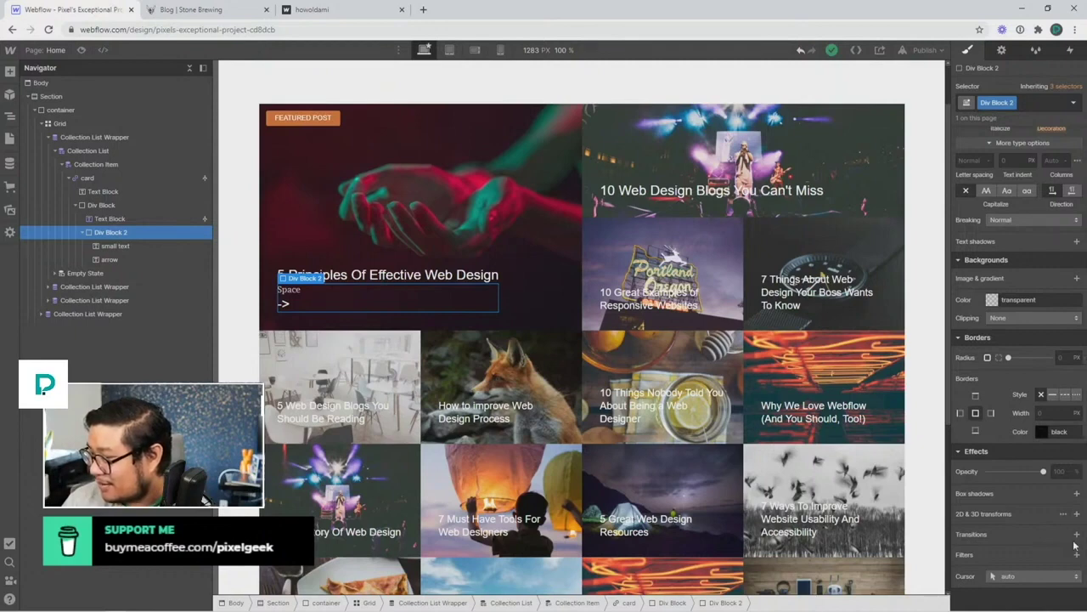
pyautogui.click(1077, 534)
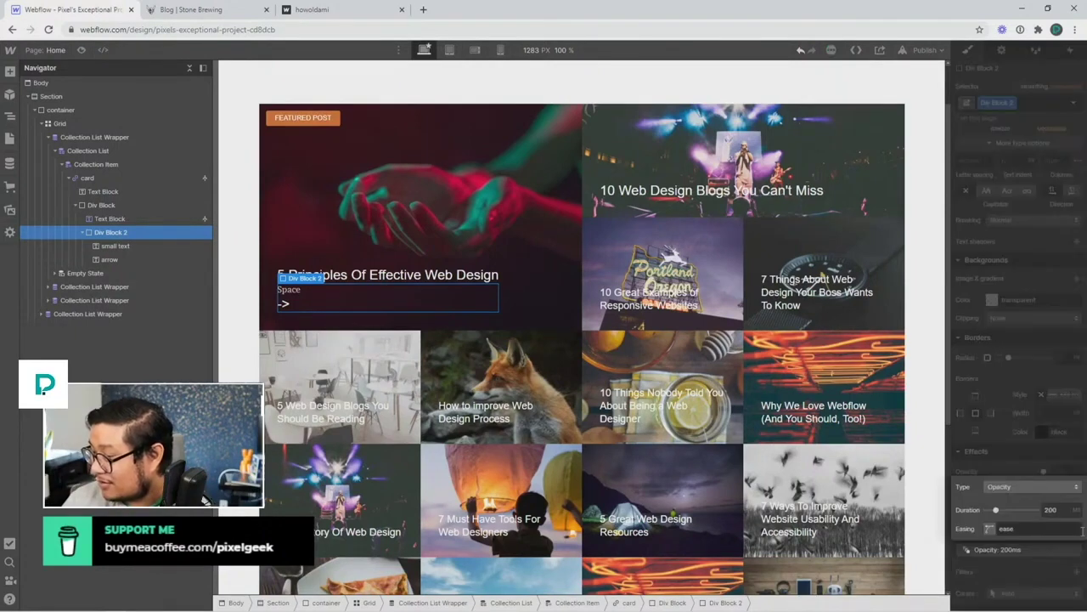
pyautogui.click(1026, 487)
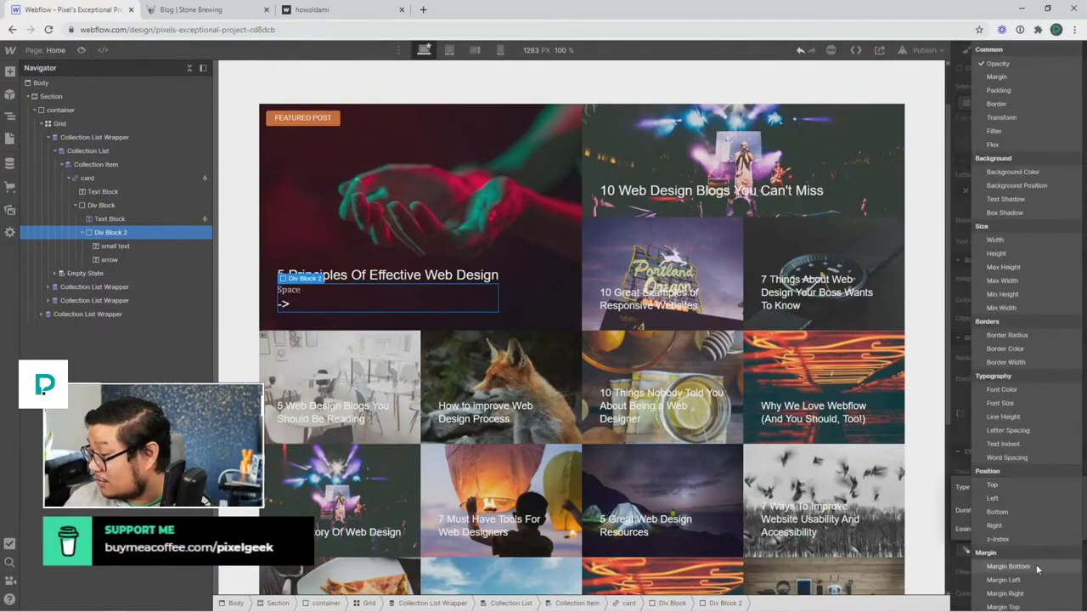
pyautogui.scroll(-3, 1037, 568)
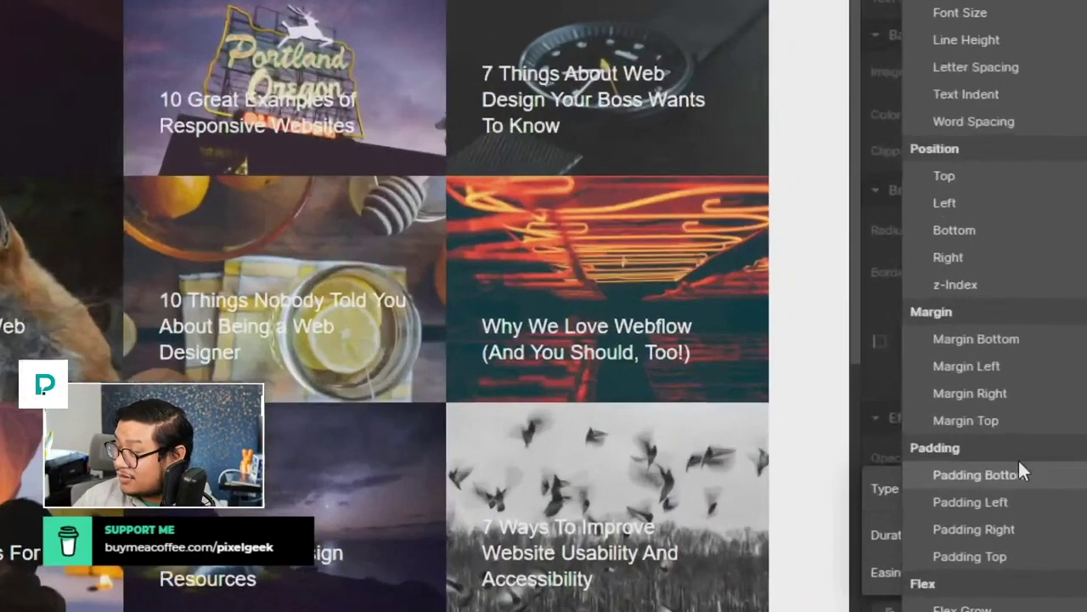
pyautogui.click(1011, 346)
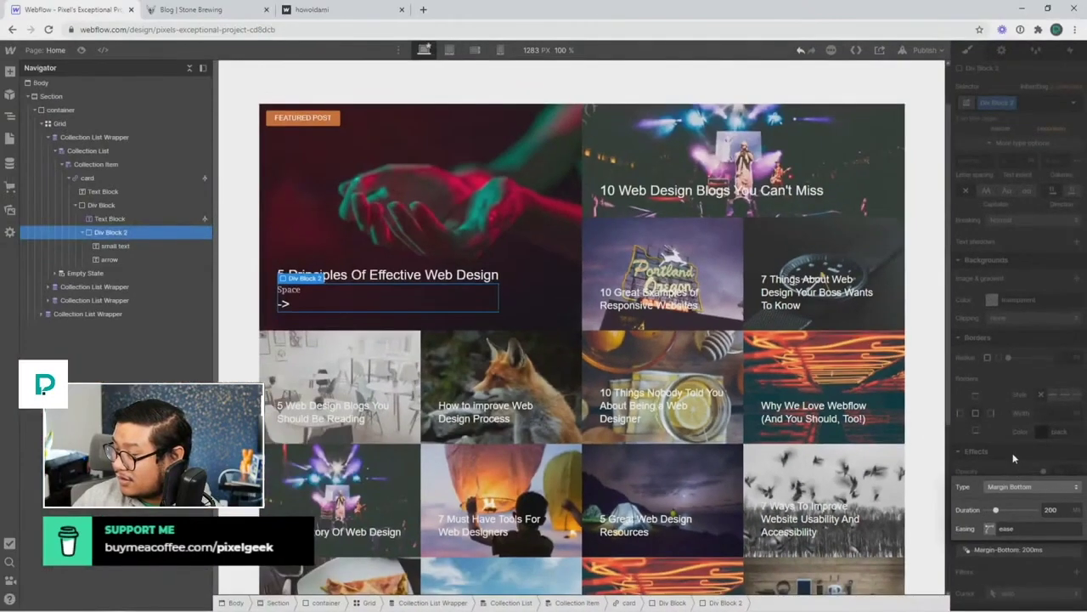
pyautogui.click(1013, 457)
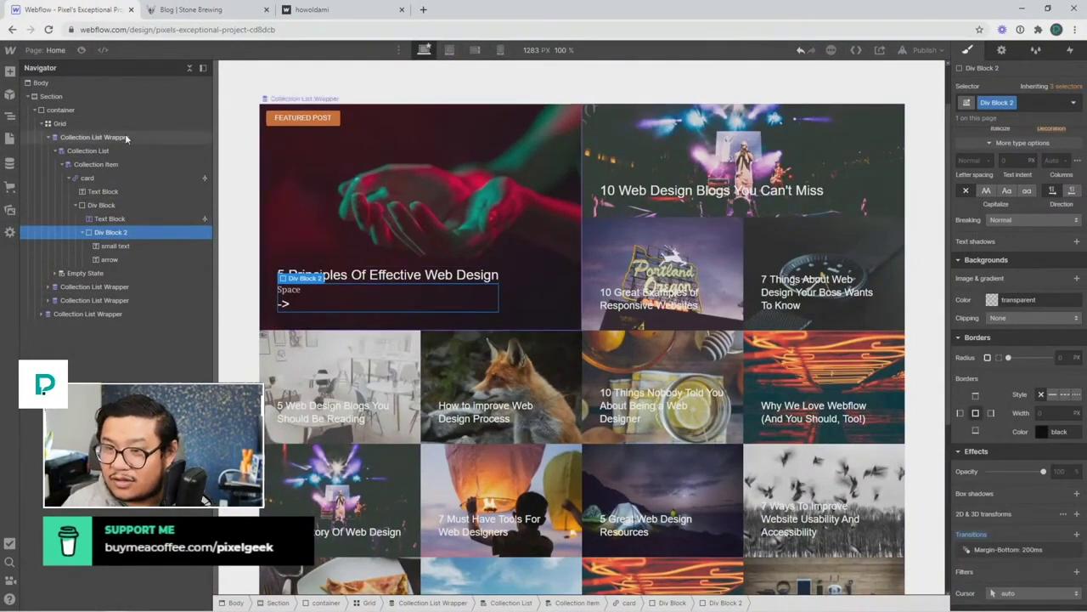
# Add an HTML Embed element at the start of the page body, above the section.
pyautogui.press('a')
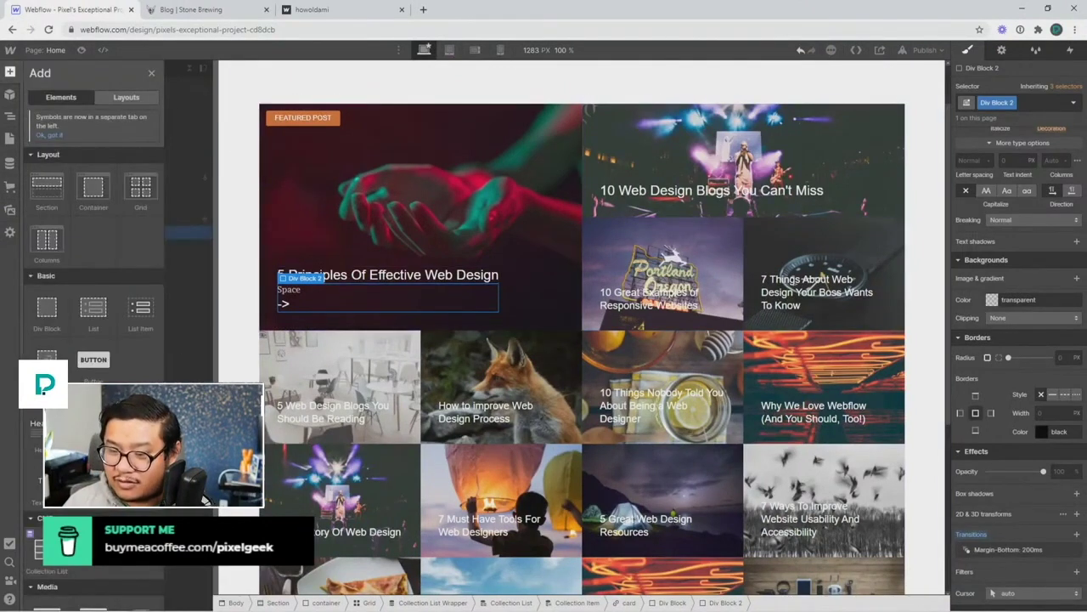
pyautogui.scroll(-10, 93, 298)
pyautogui.moveTo(37, 425); pyautogui.dragTo(93, 106)
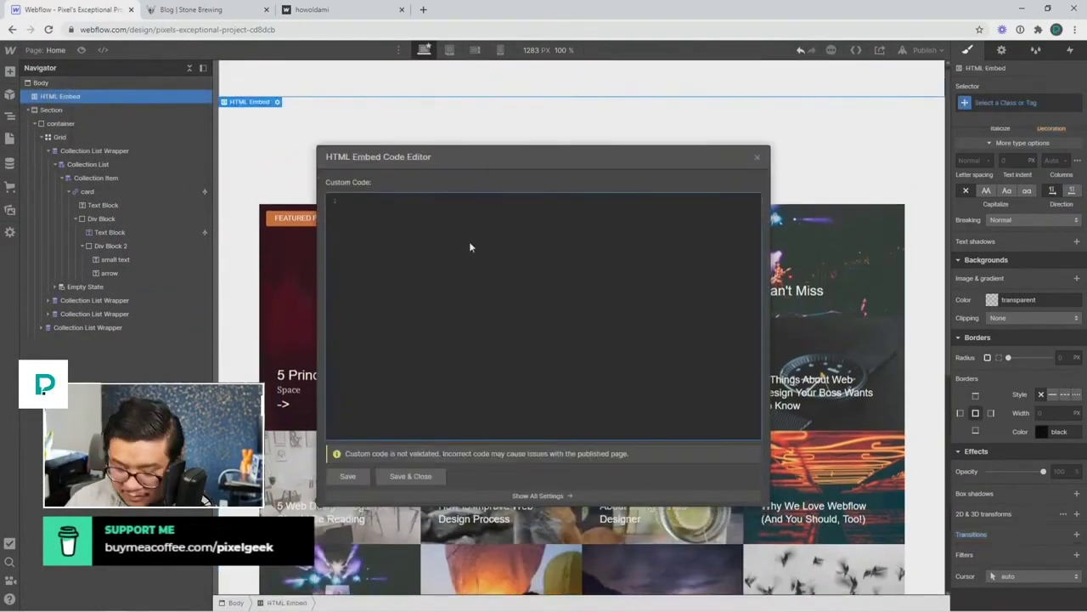
# Enter opening and closing <style> tags in the embed's custom code, with an empty line between them for the CSS.
pyautogui.write('<style>')
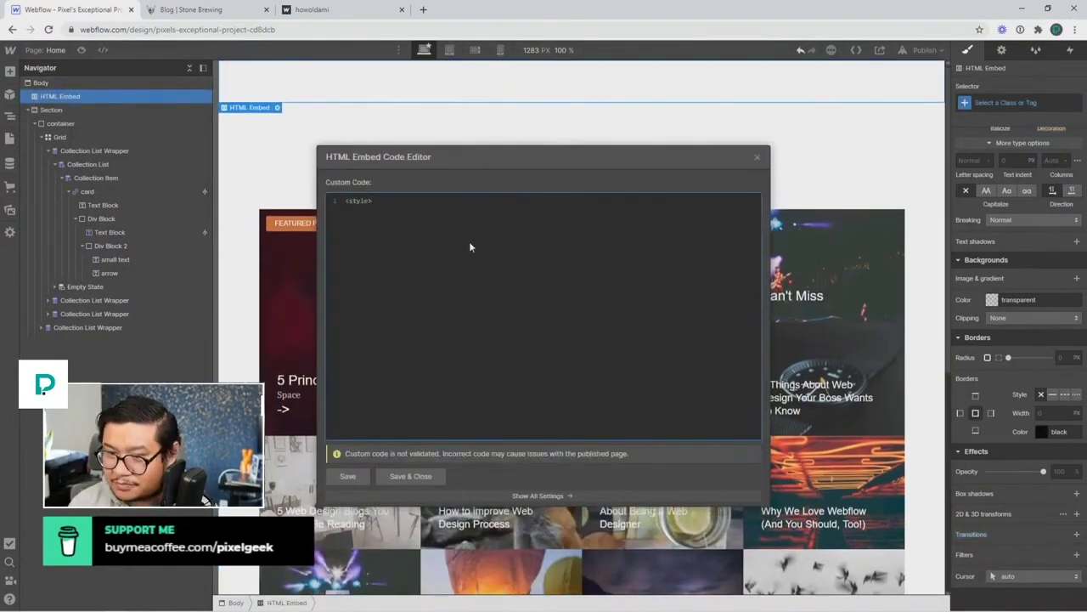
pyautogui.press('Return')
pyautogui.press('Return')
pyautogui.write('</style>')
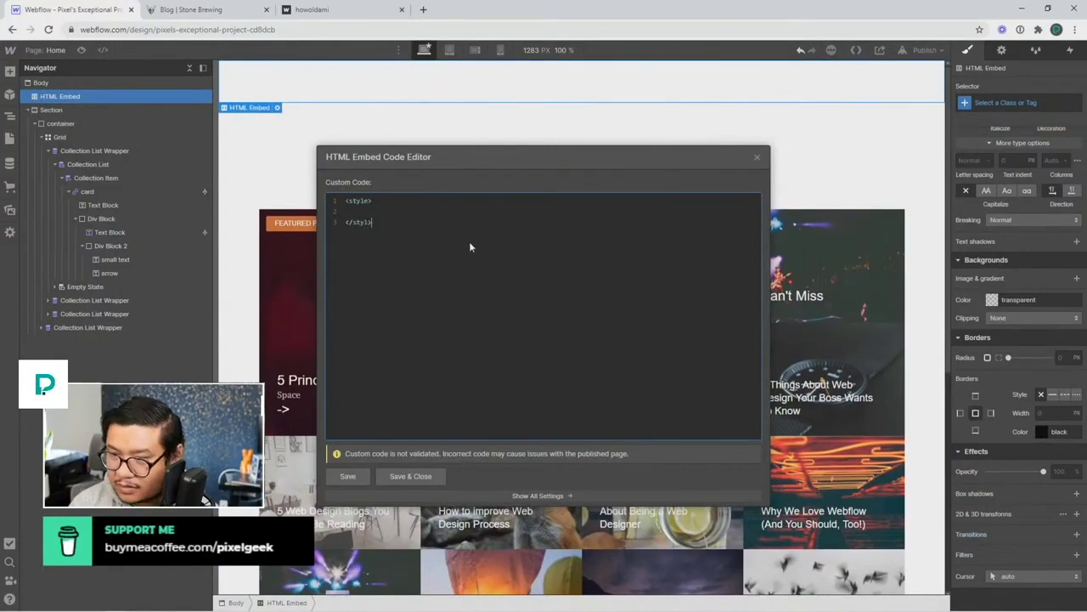
pyautogui.press('Up')
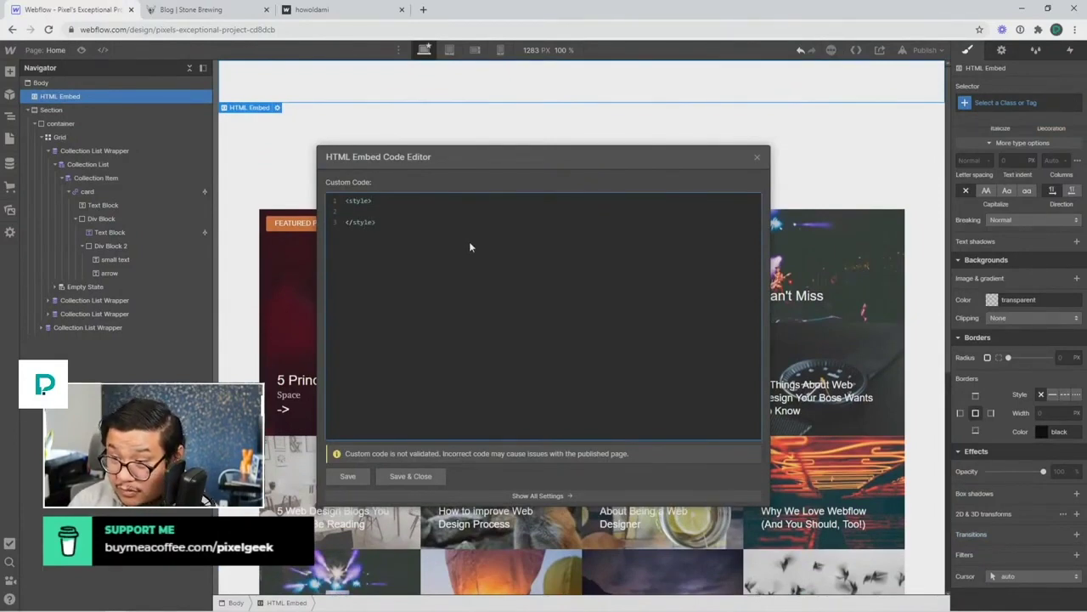
# Write a CSS rule with the selector .card:hover .div-block-2 and empty braces between the style tags.
pyautogui.write('.card:')
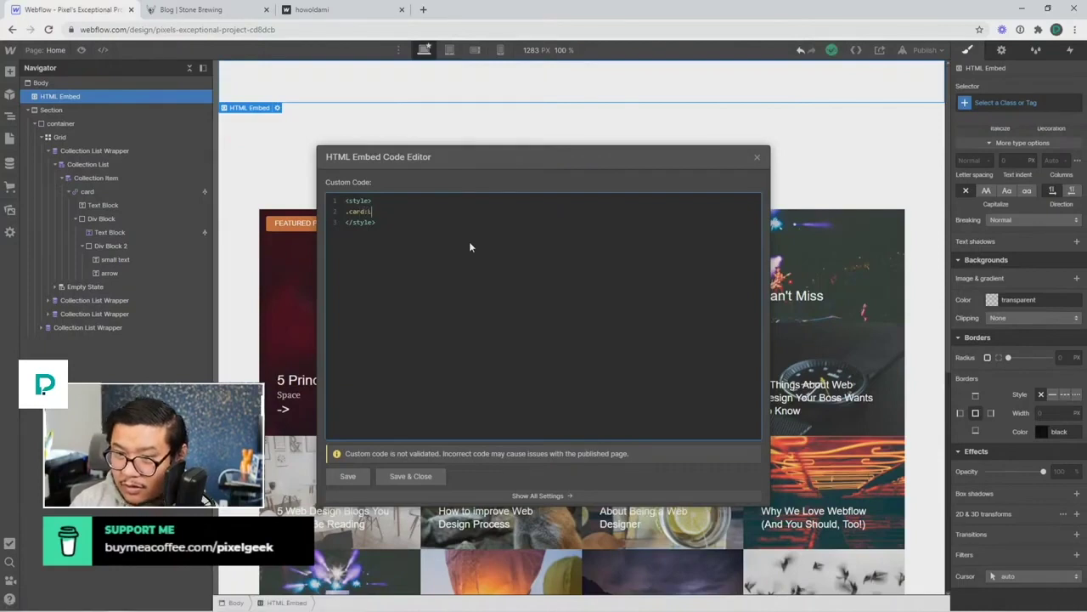
pyautogui.write('hover {')
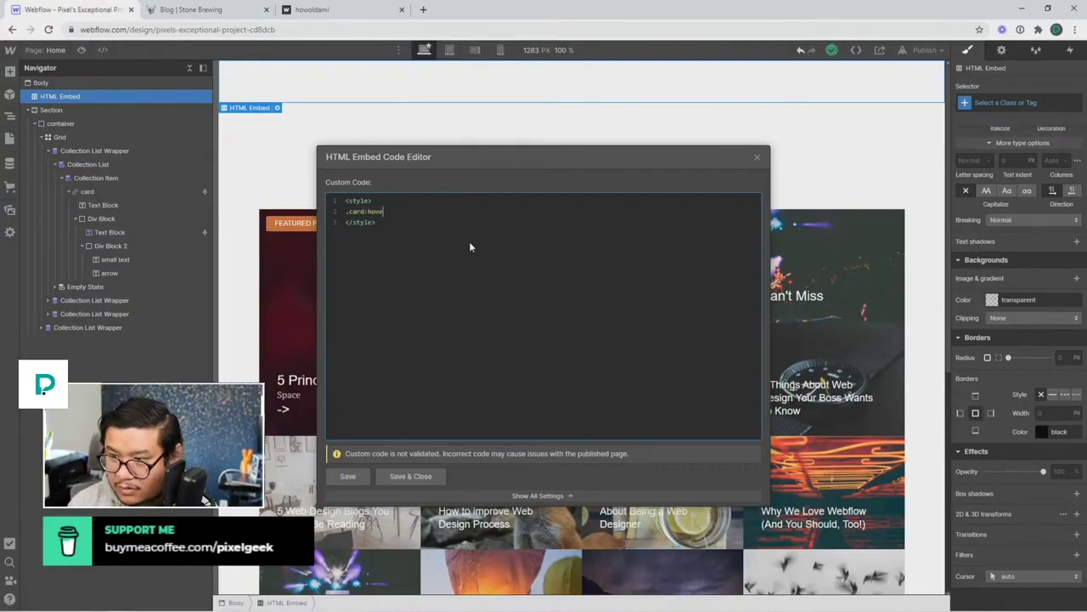
pyautogui.press('Return')
pyautogui.press('Return')
pyautogui.write('}')
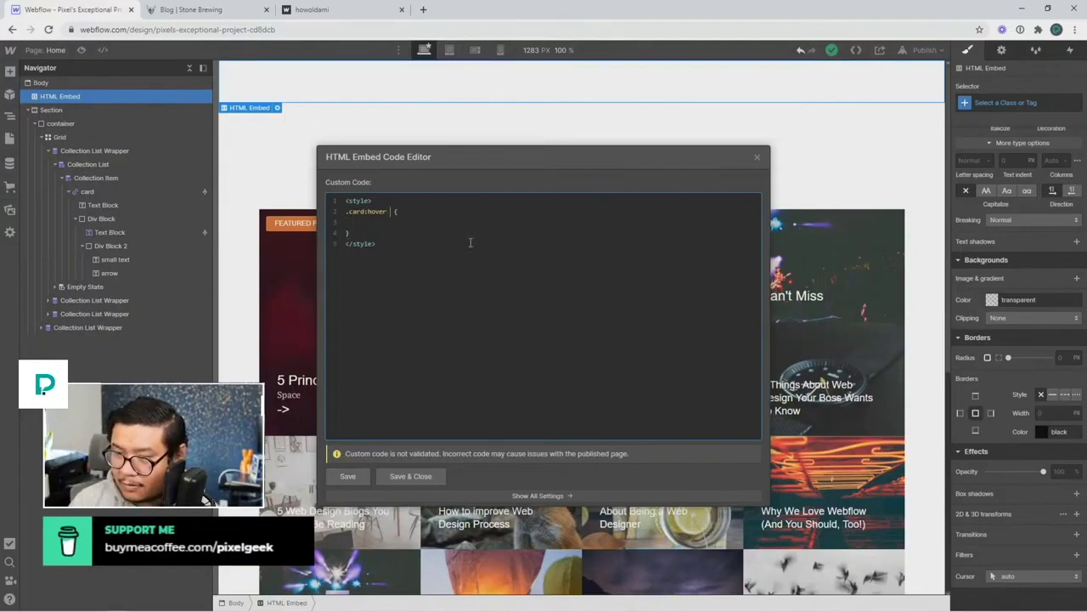
pyautogui.write(' .')
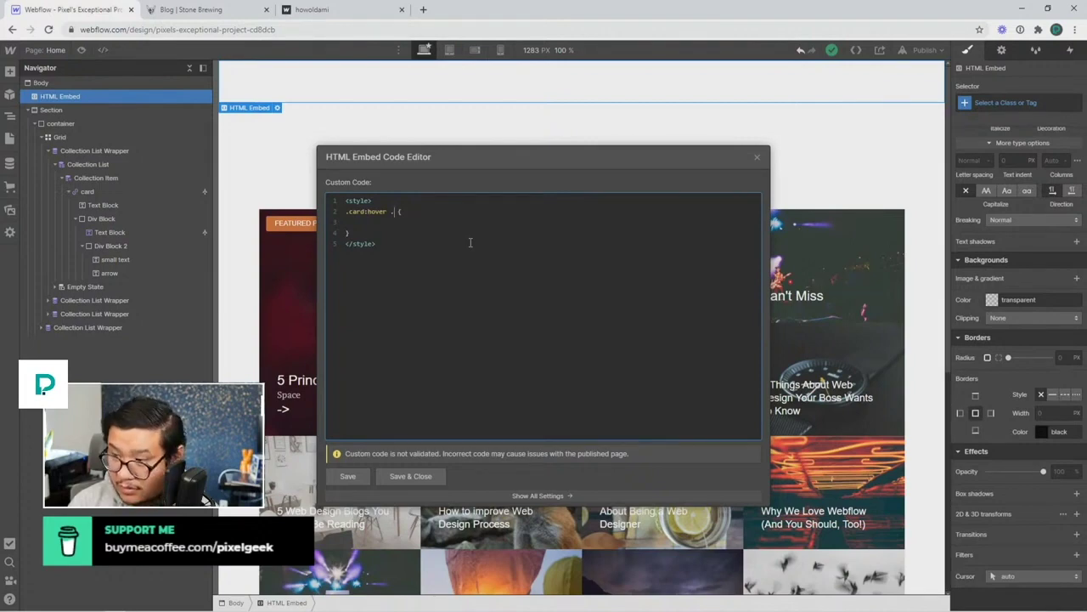
pyautogui.write('div-block-2')
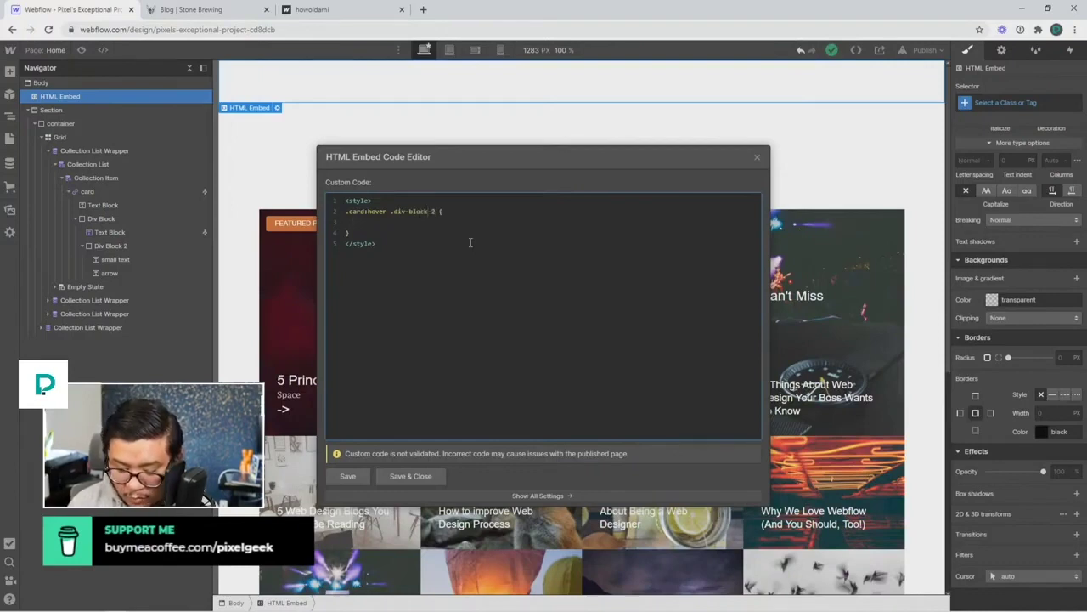
# Add margin-bottom:0px; inside the hover rule, and save and close the embed code.
pyautogui.write('margin')
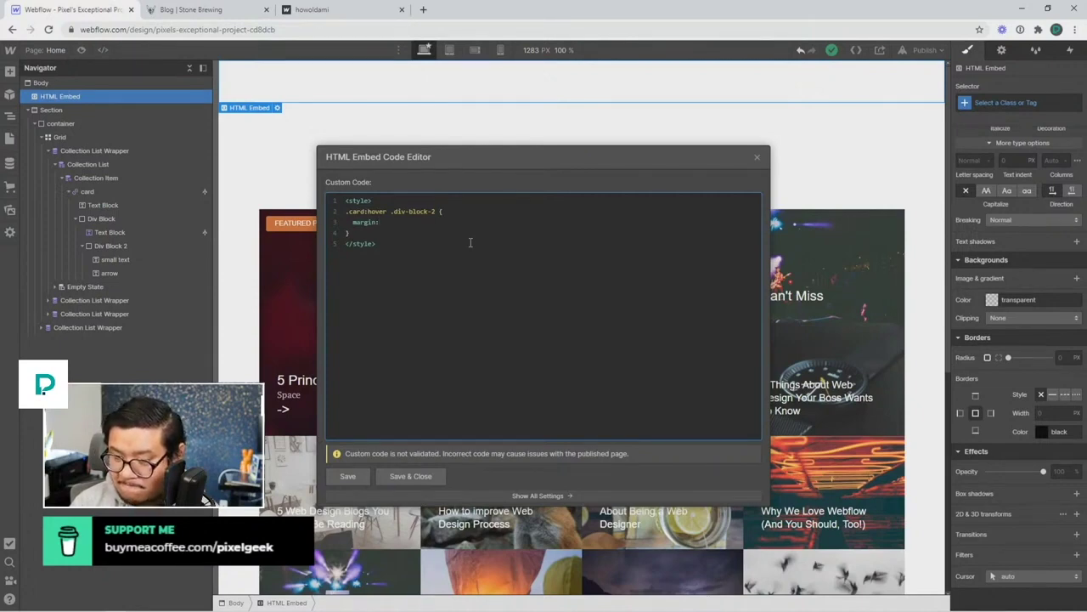
pyautogui.write('-bottom:')
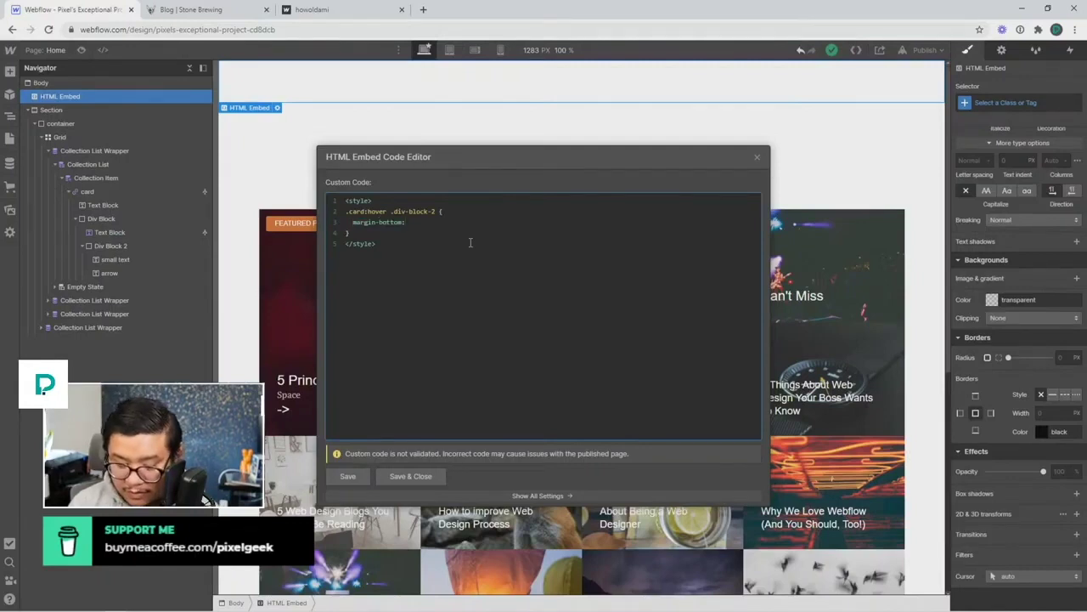
pyautogui.write('0px;')
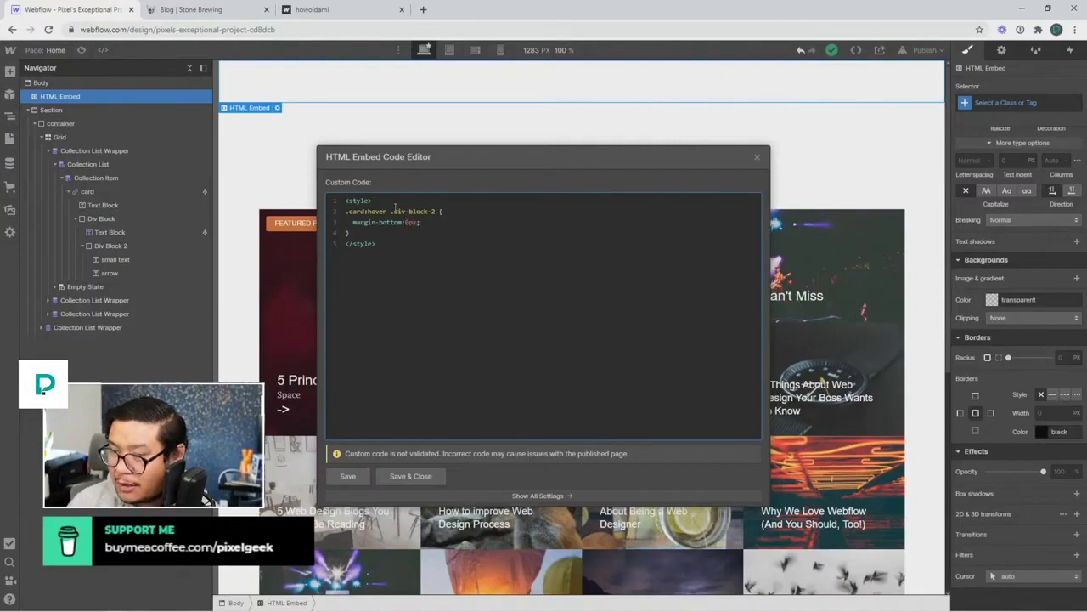
pyautogui.click(433, 469)
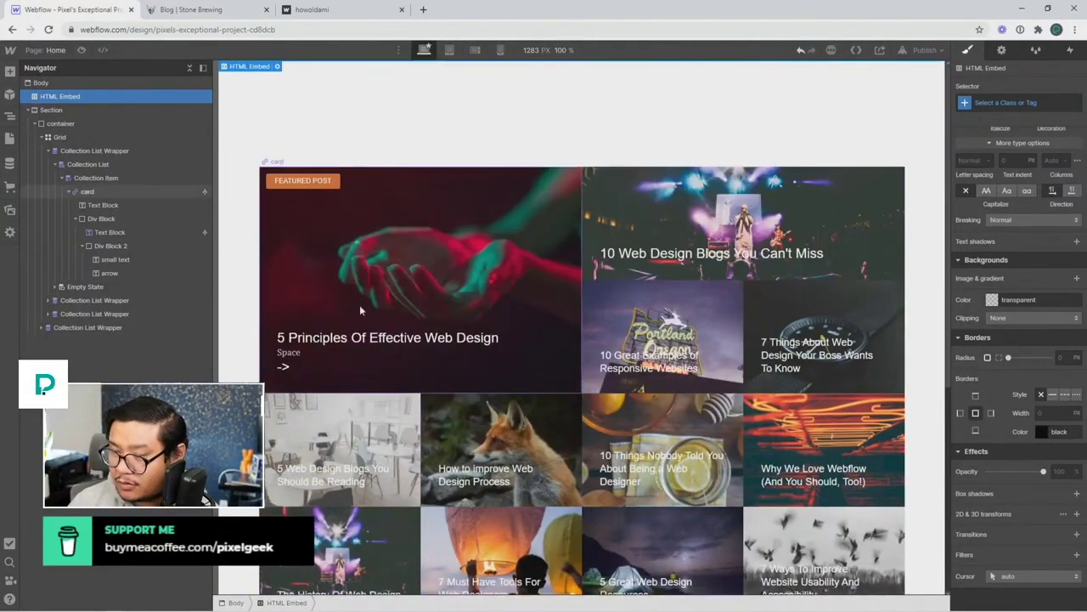
# Set Div Block 2's bottom margin to -52 px, and select the section to try the hover on the featured card.
pyautogui.click(195, 245)
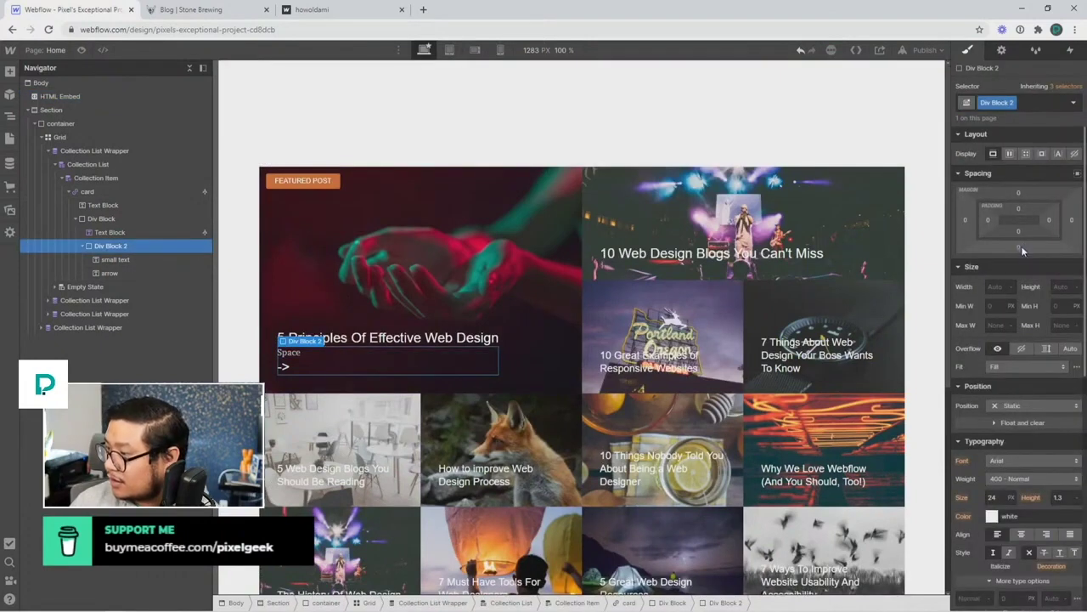
pyautogui.click(1021, 249)
pyautogui.write('-52')
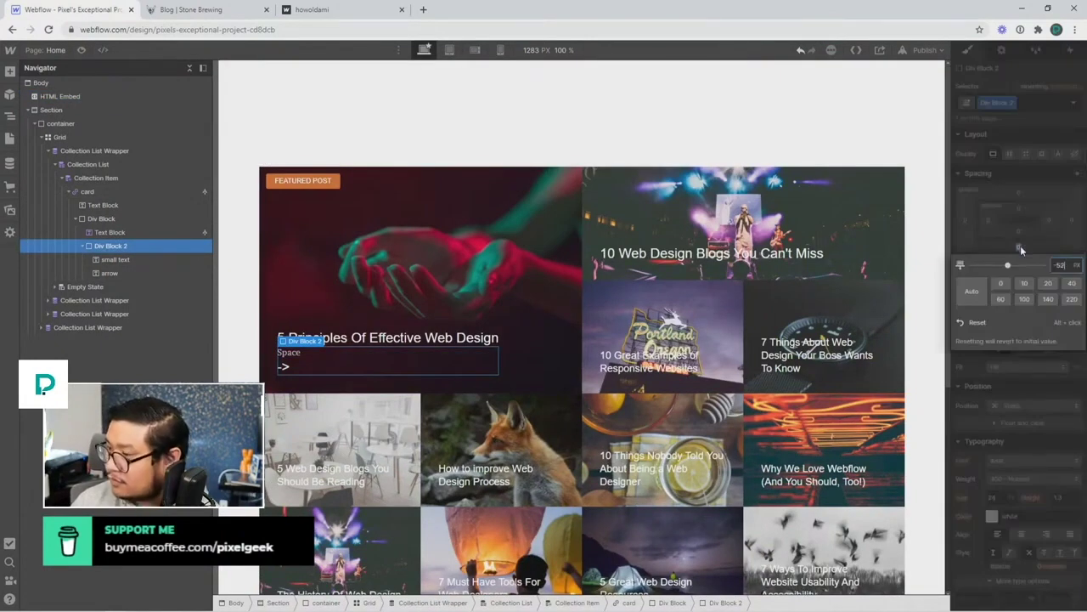
pyautogui.press('Return')
pyautogui.click(390, 107)
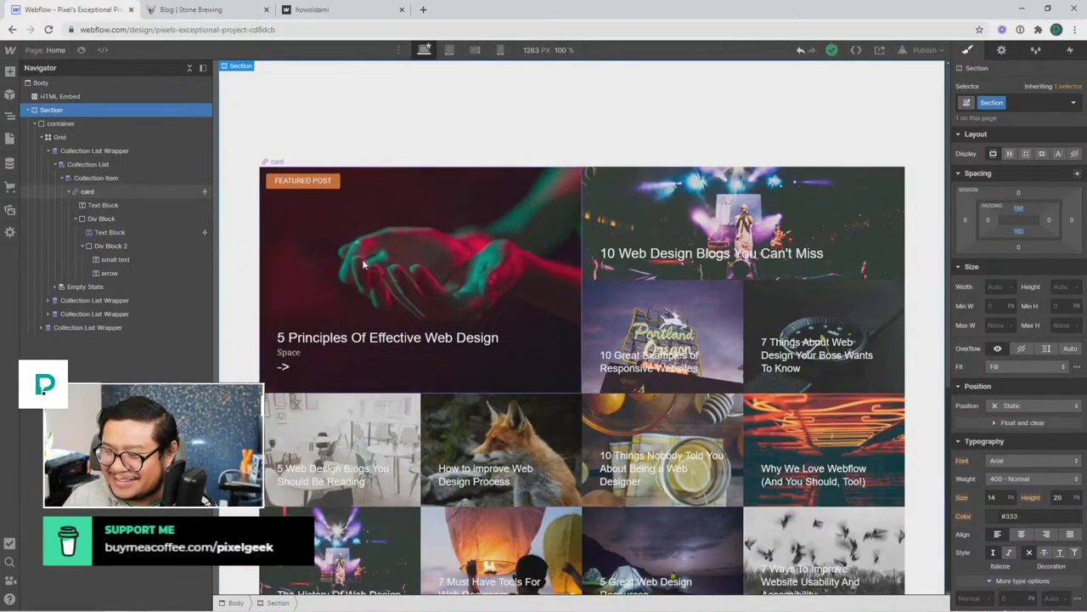
# Reopen the HTML Embed's custom code and review the .card class and :hover state in the selector.
pyautogui.click(117, 97)
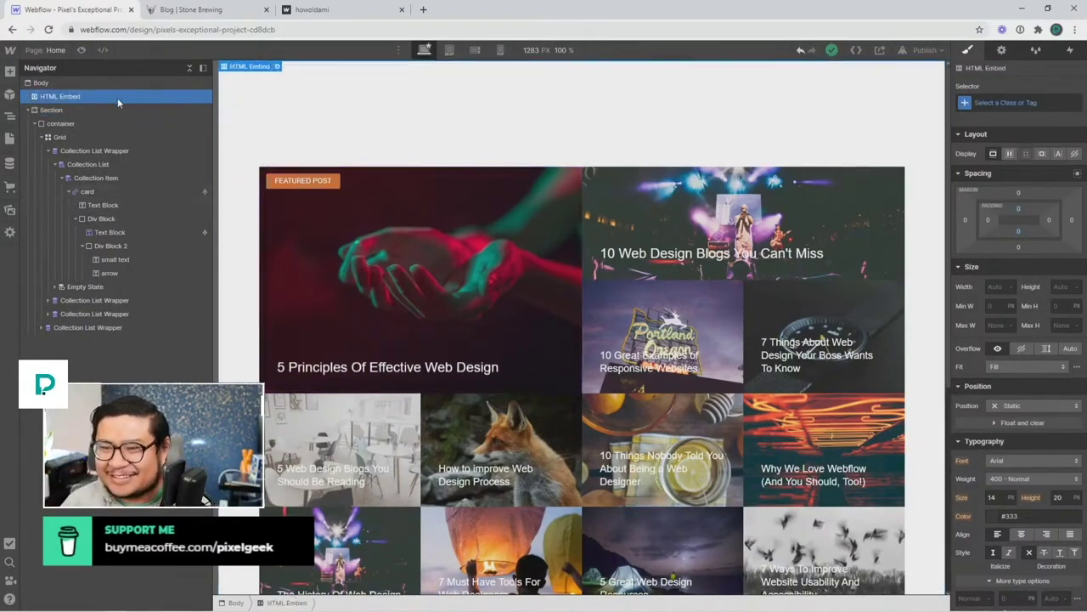
pyautogui.click(280, 70)
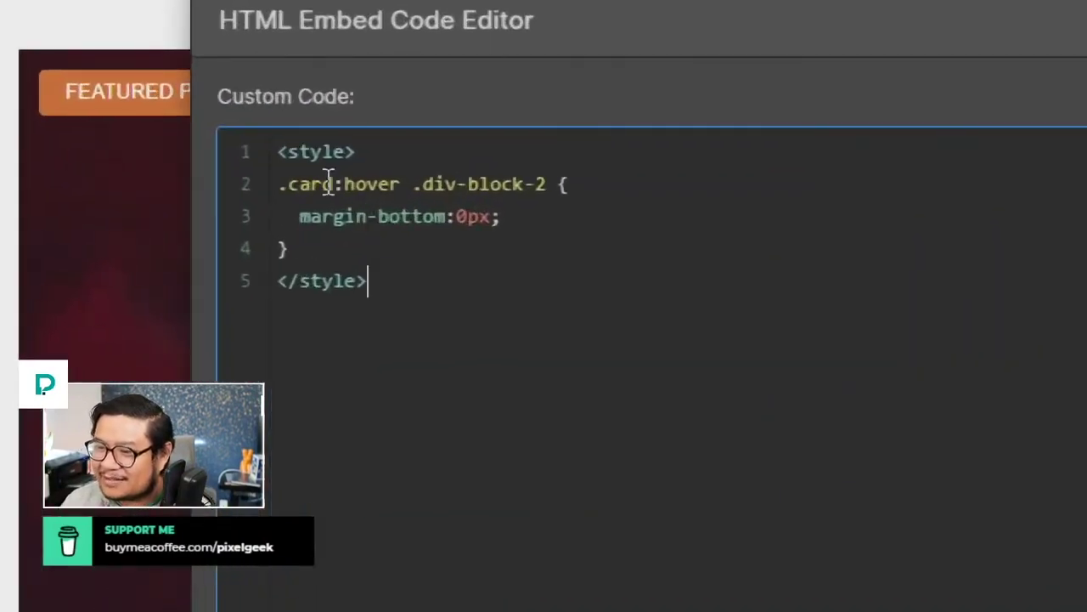
pyautogui.moveTo(278, 184); pyautogui.dragTo(334, 183)
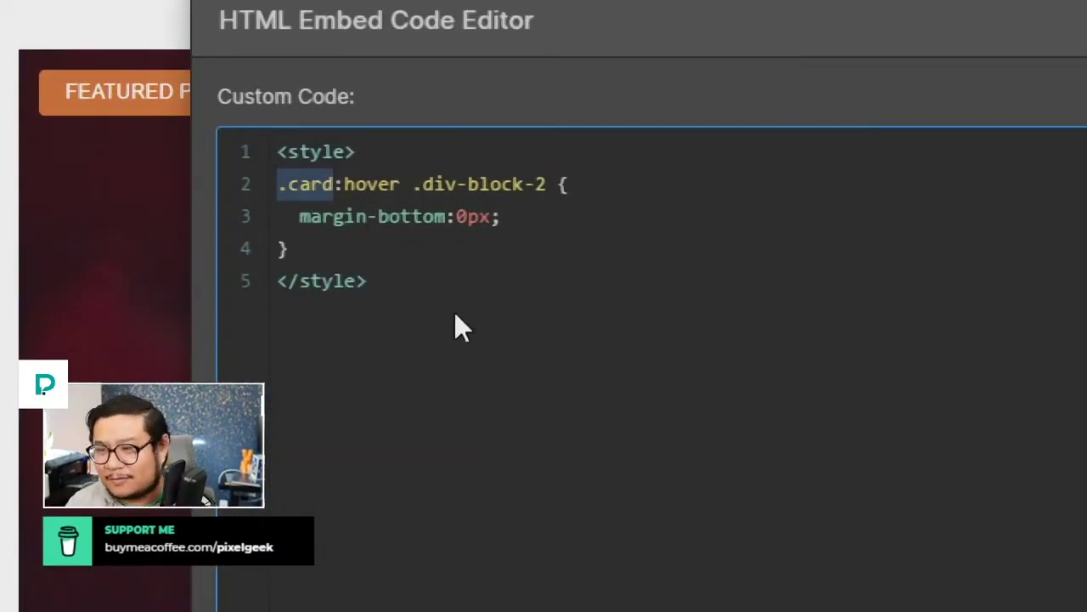
pyautogui.press('Right')
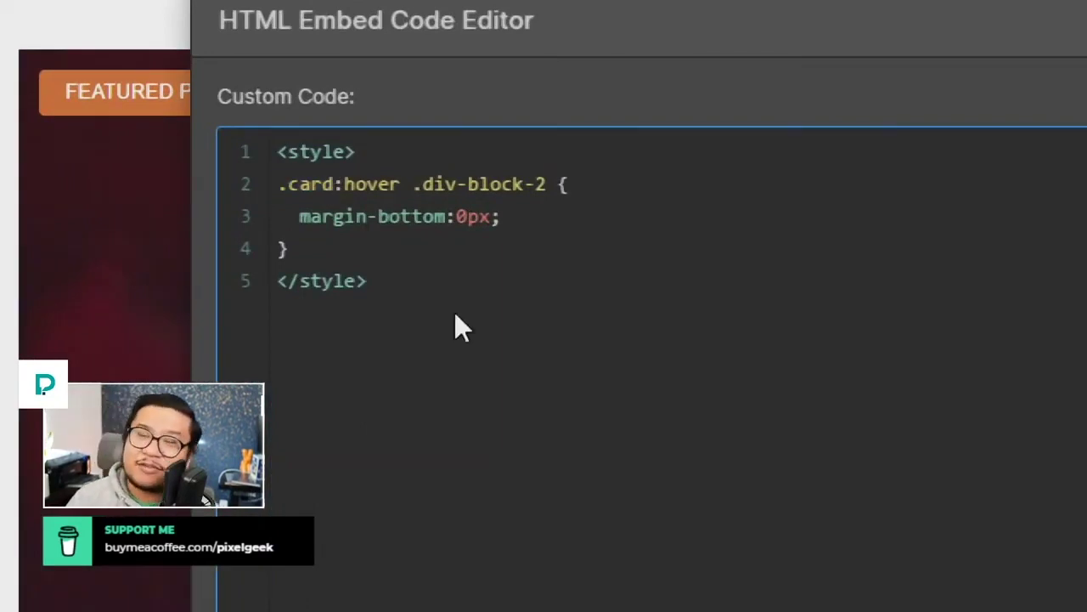
pyautogui.hotkey('shift', 'Right')
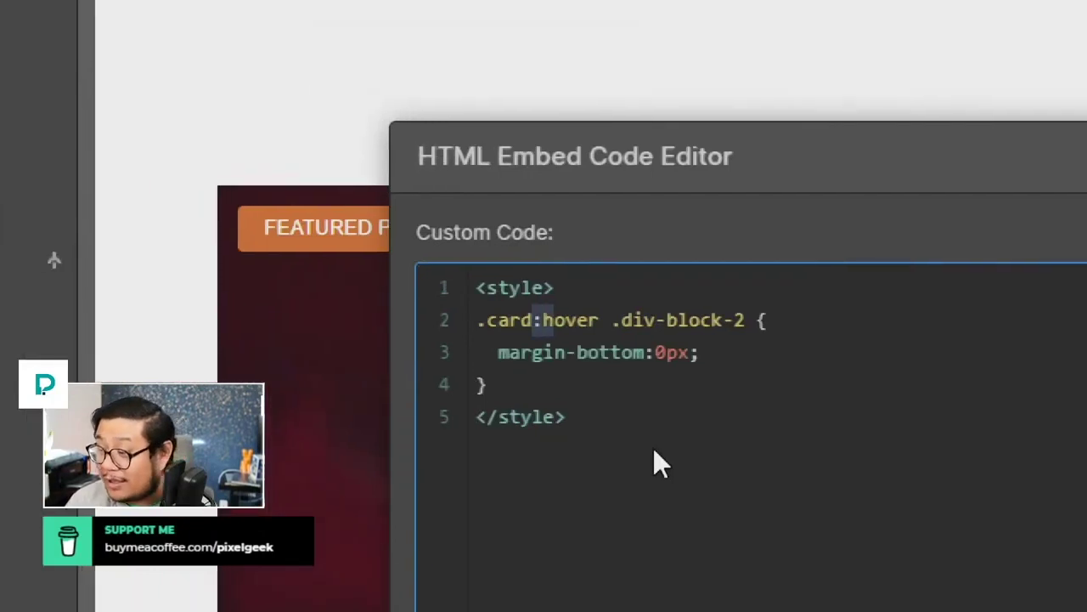
pyautogui.press('Right')
pyautogui.hotkey('ctrl', 'shift', 'Right')
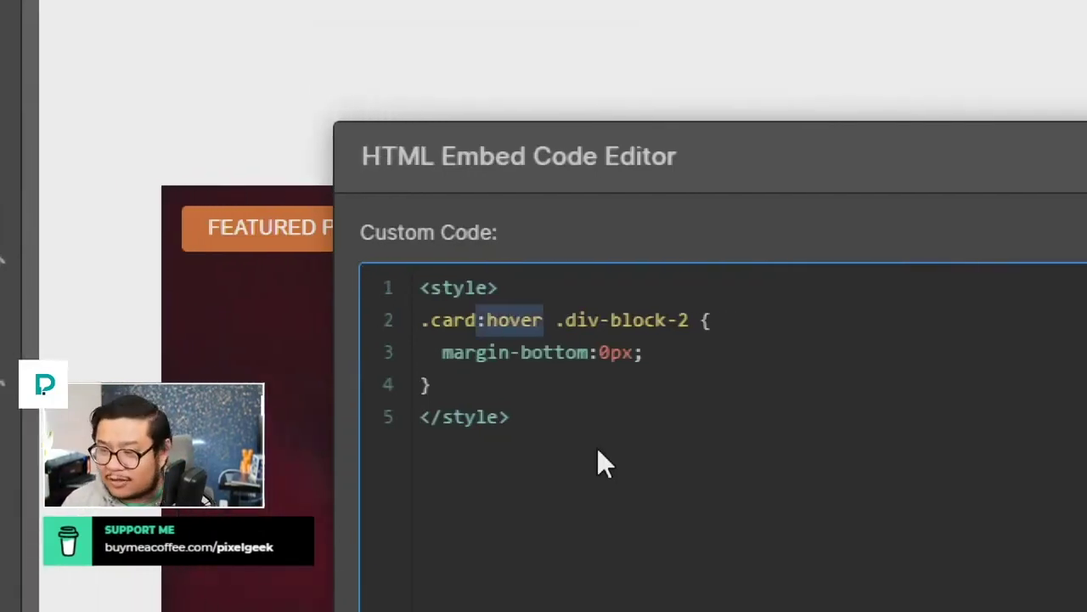
pyautogui.press('Right')
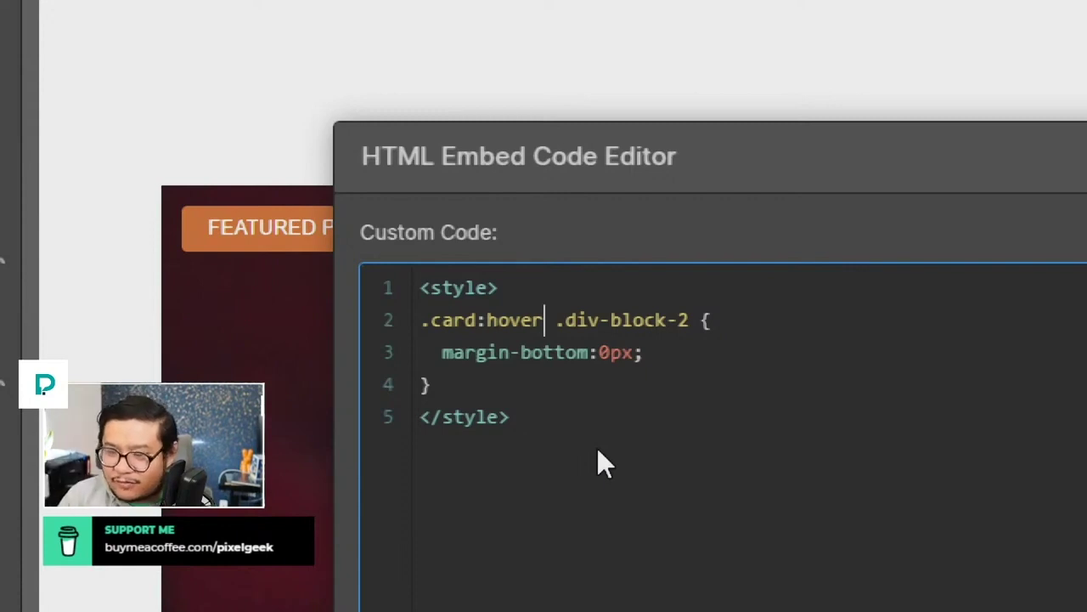
# Review the .div-block-2 target and the margin-bottom value in the rule, and close the code editor without changes.
pyautogui.press('Right')
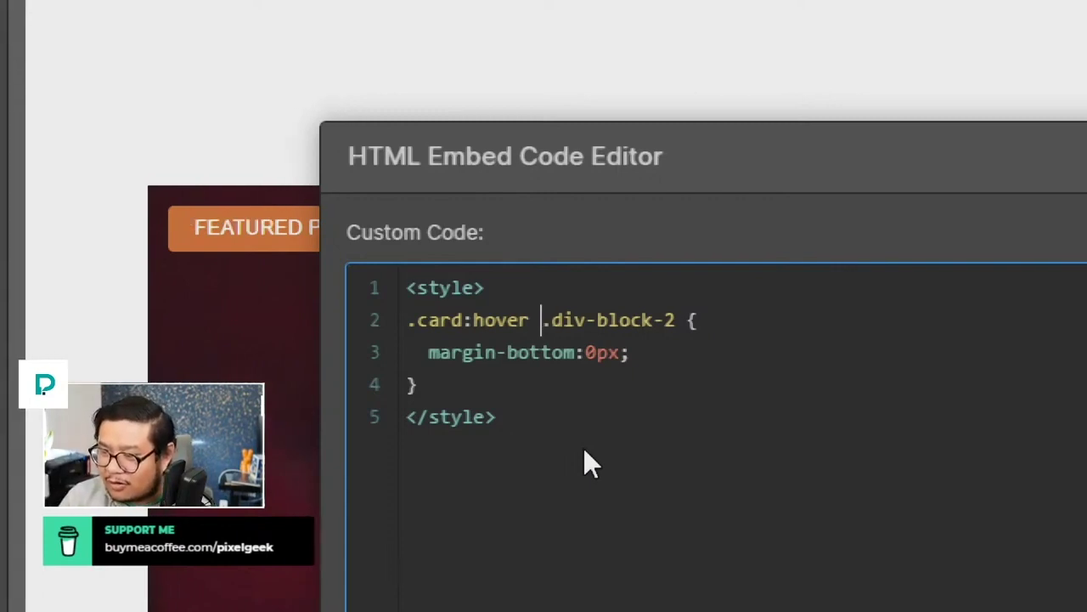
pyautogui.press('Right')
pyautogui.press('Right')
pyautogui.press('Right')
pyautogui.press('Right')
pyautogui.press('Right')
pyautogui.press('Right')
pyautogui.press('Right')
pyautogui.press('Right')
pyautogui.press('Right')
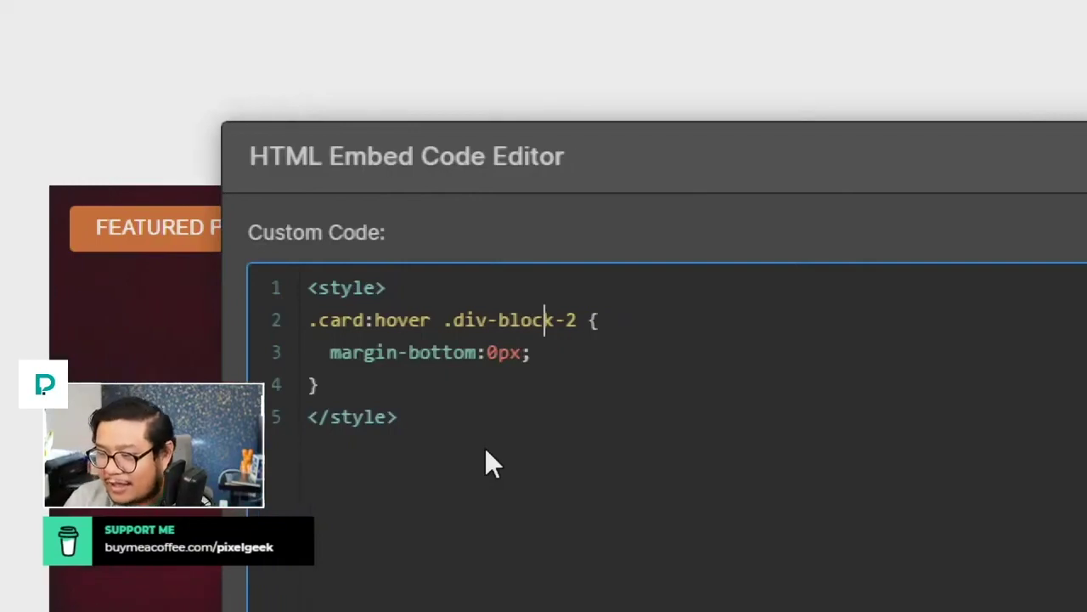
pyautogui.press('Down')
pyautogui.press('Left')
pyautogui.press('Left')
pyautogui.press('Left')
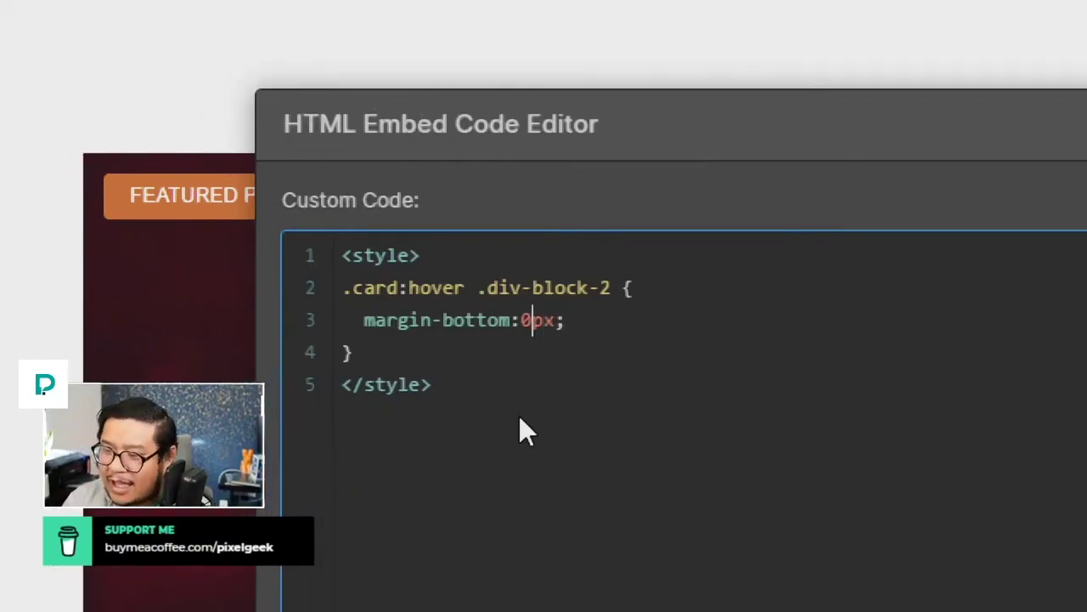
pyautogui.press('Left')
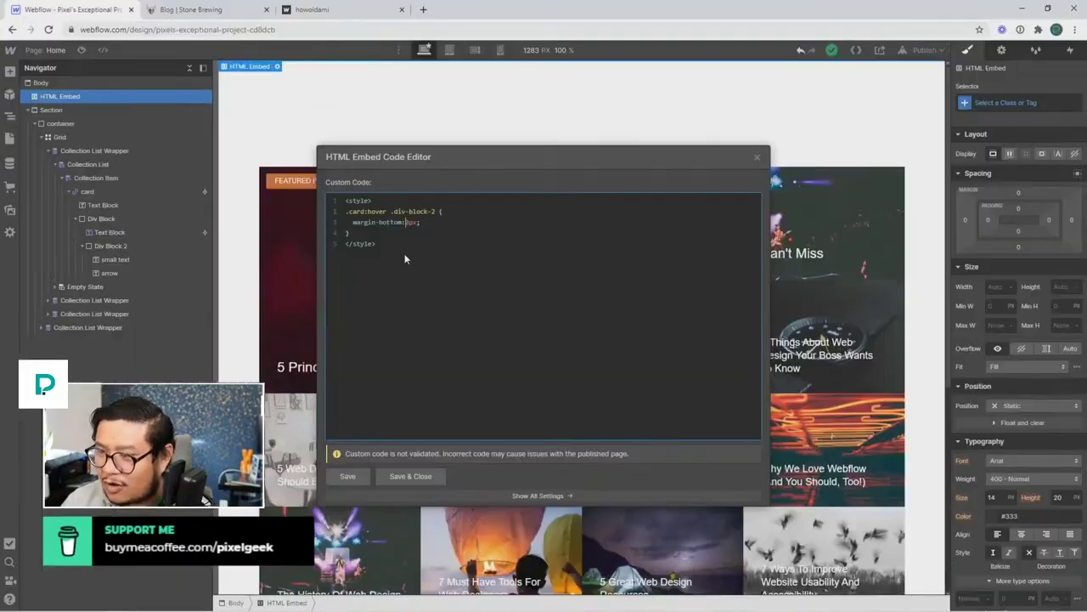
pyautogui.click(755, 156)
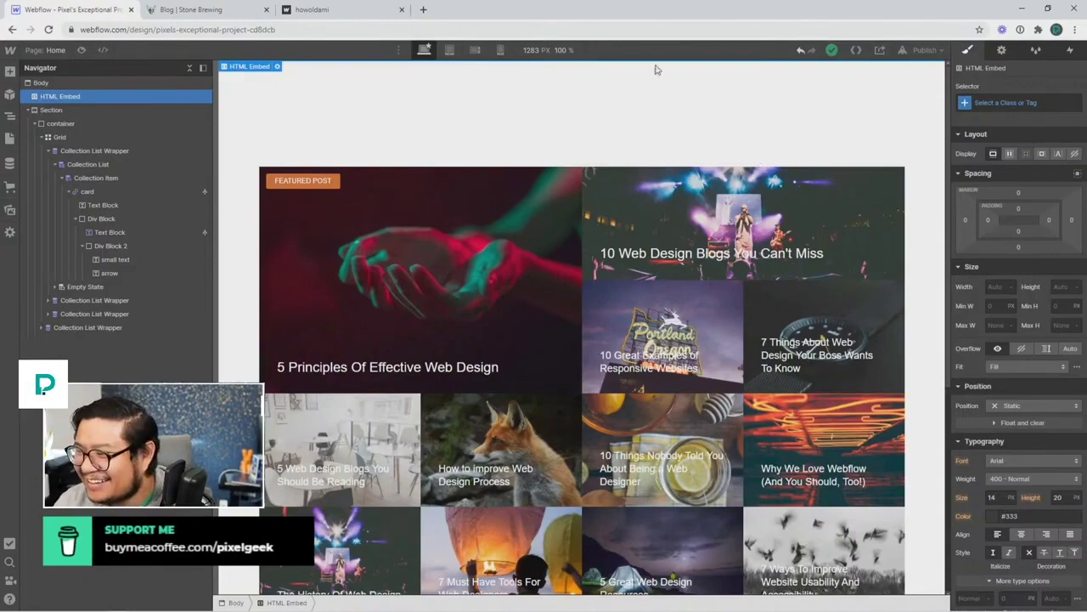
# Select Div Block 2 and check its transition settings in the style properties.
pyautogui.click(556, 107)
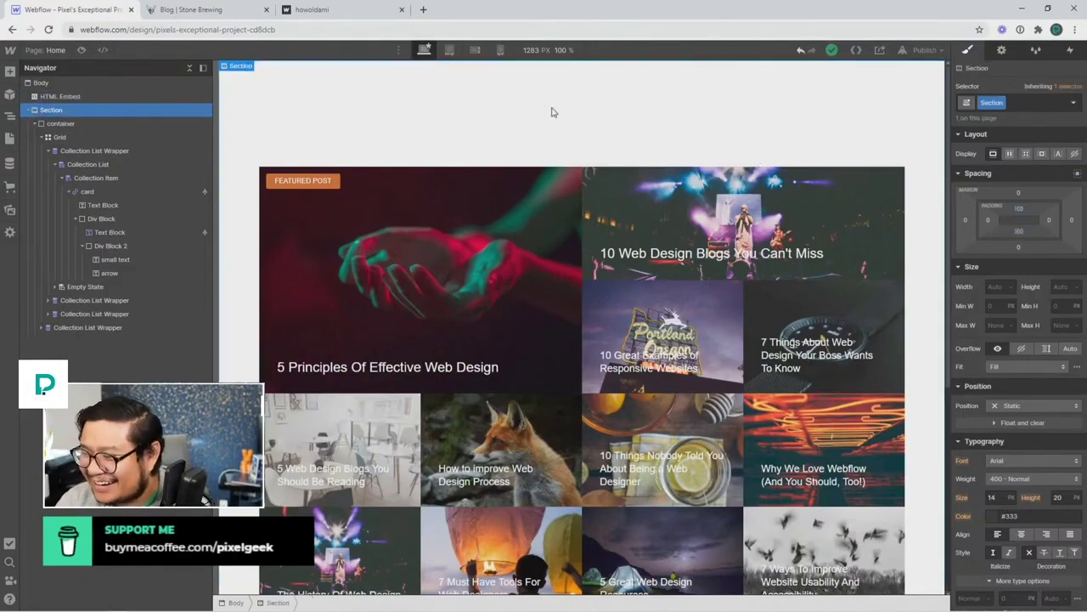
pyautogui.click(113, 248)
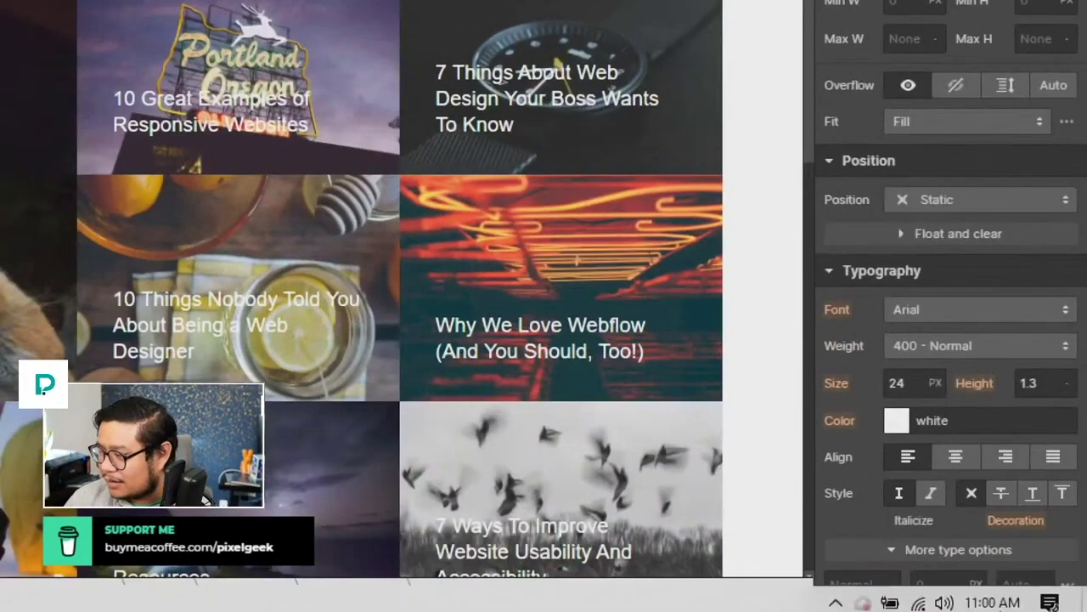
pyautogui.scroll(-10, 985, 438)
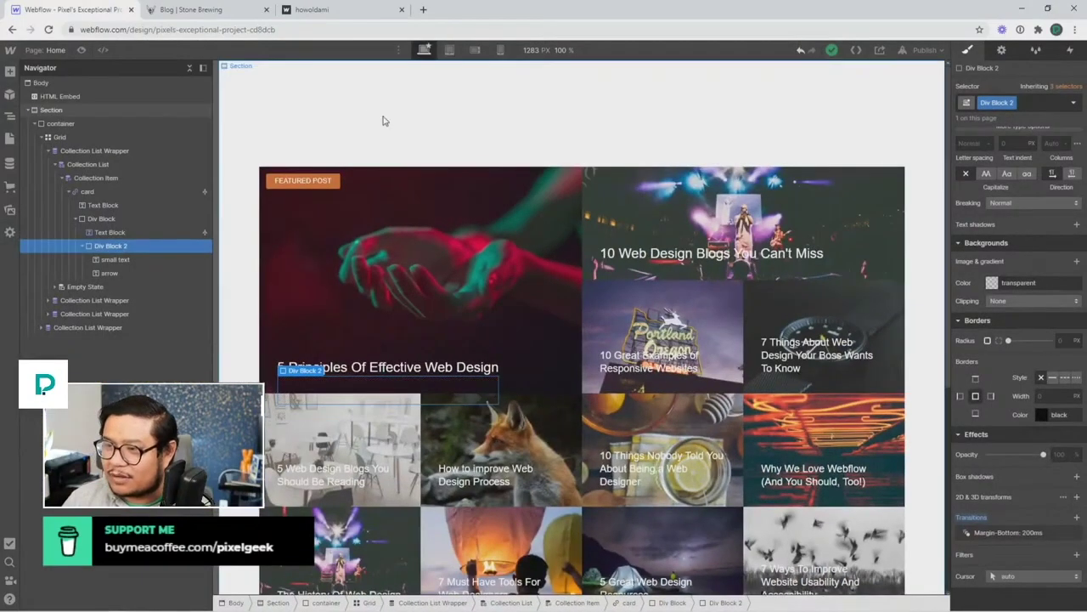
# Preview the featured card's hover effect and compare it with the card hover on the Stone Brewing blog.
pyautogui.click(374, 119)
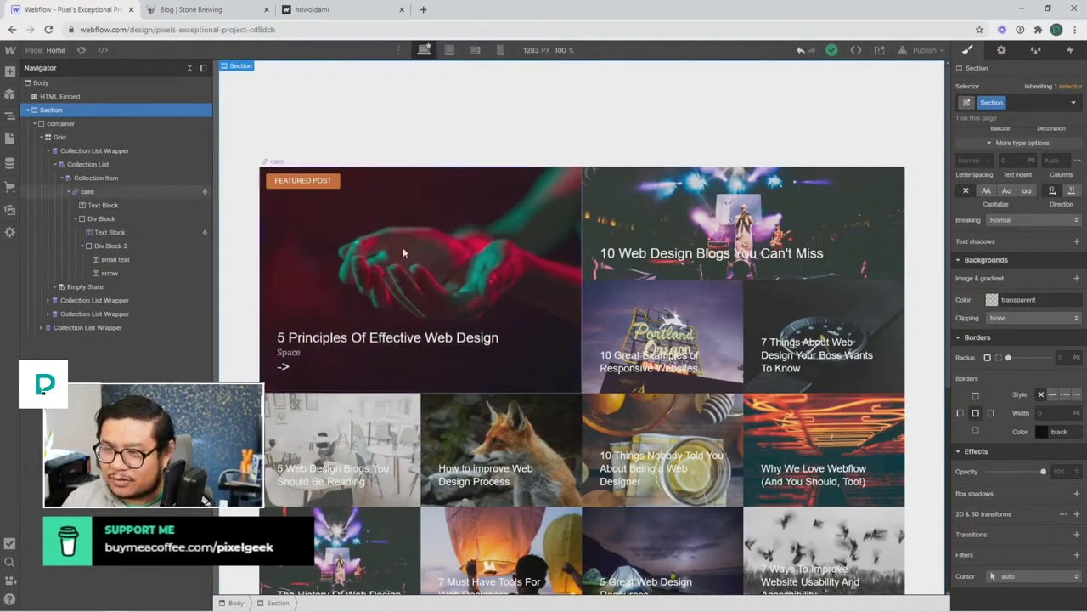
pyautogui.click(191, 10)
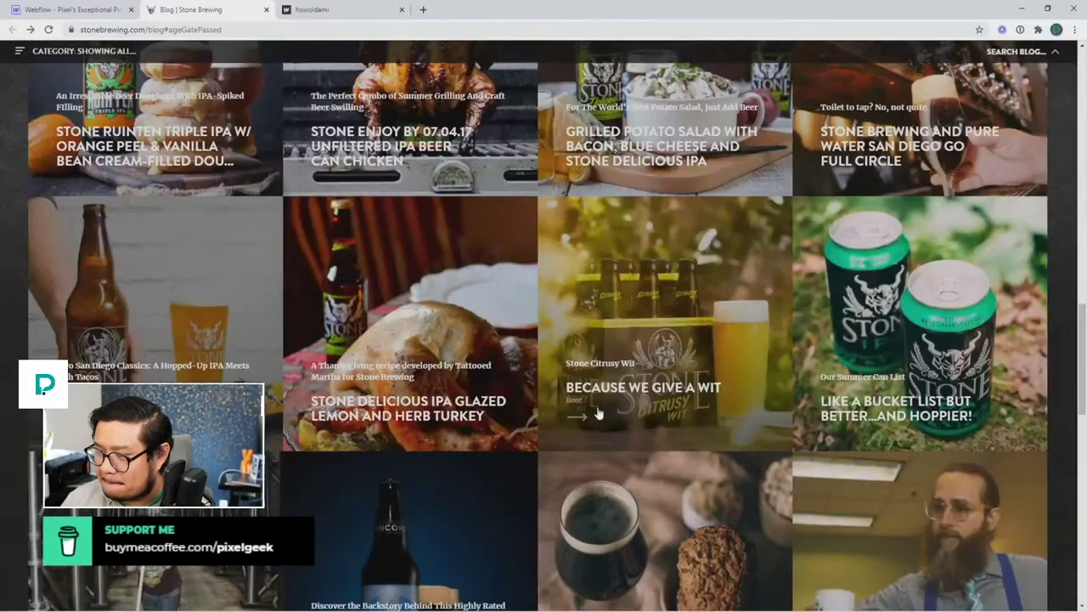
pyautogui.click(117, 10)
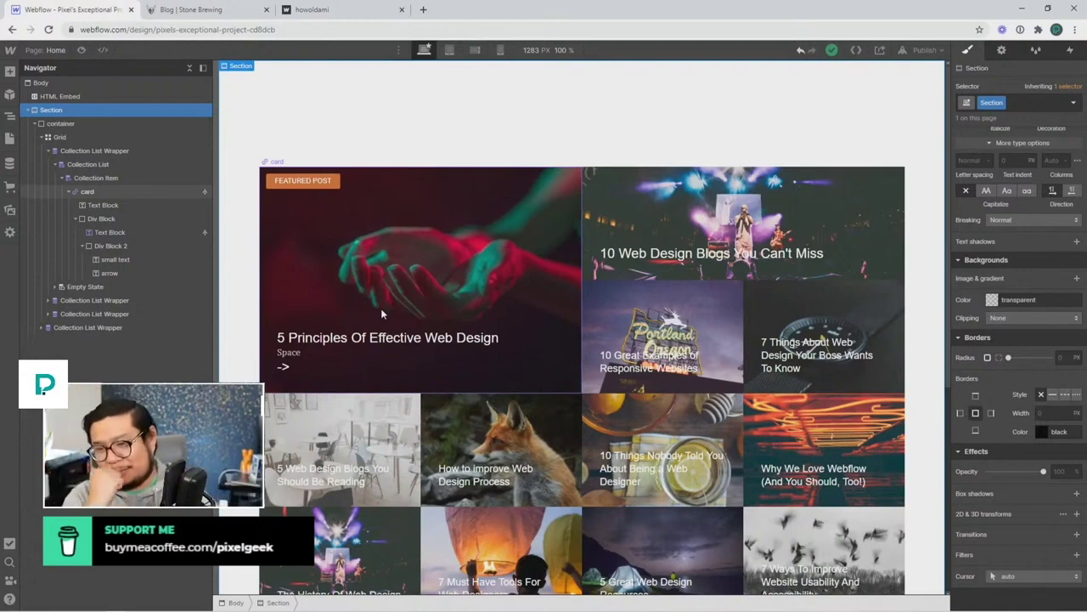
# Rename the Div Block 2 class inside the featured card as "category label row thing".
pyautogui.click(293, 365)
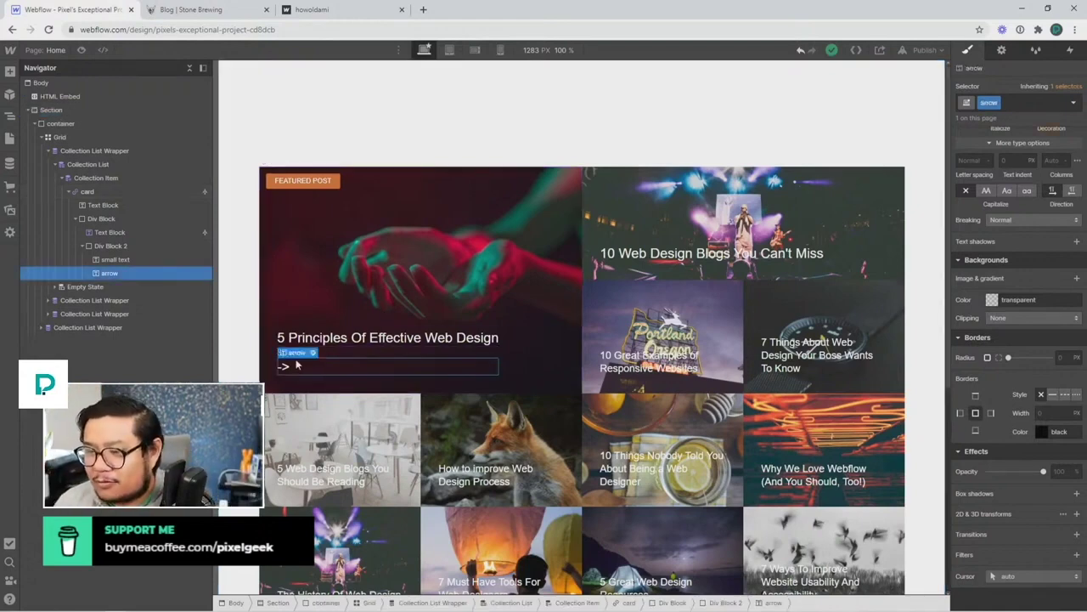
pyautogui.click(146, 245)
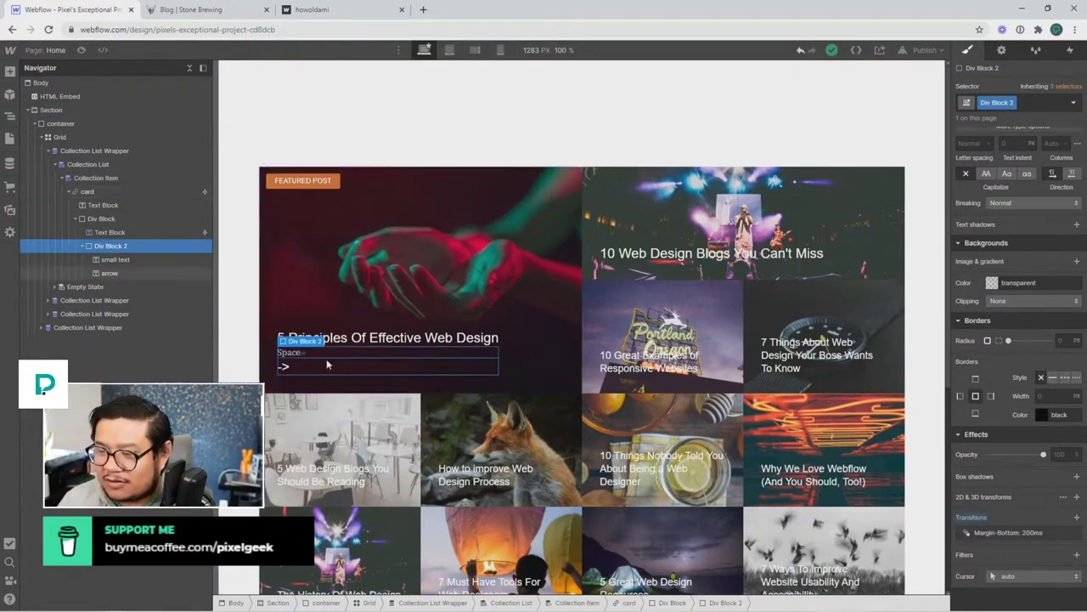
pyautogui.doubleClick(990, 103)
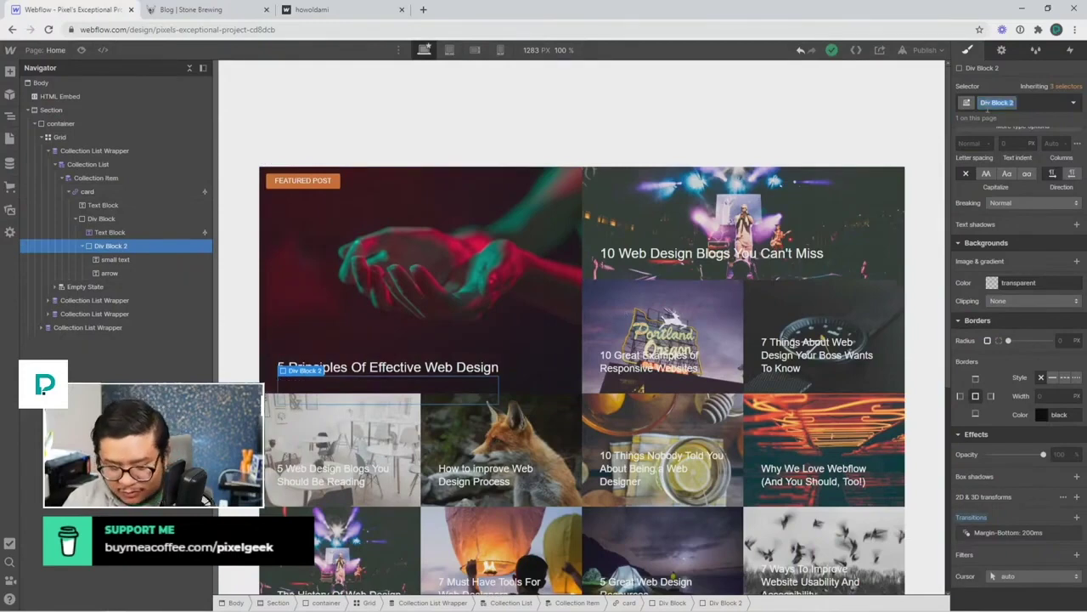
pyautogui.write('category l')
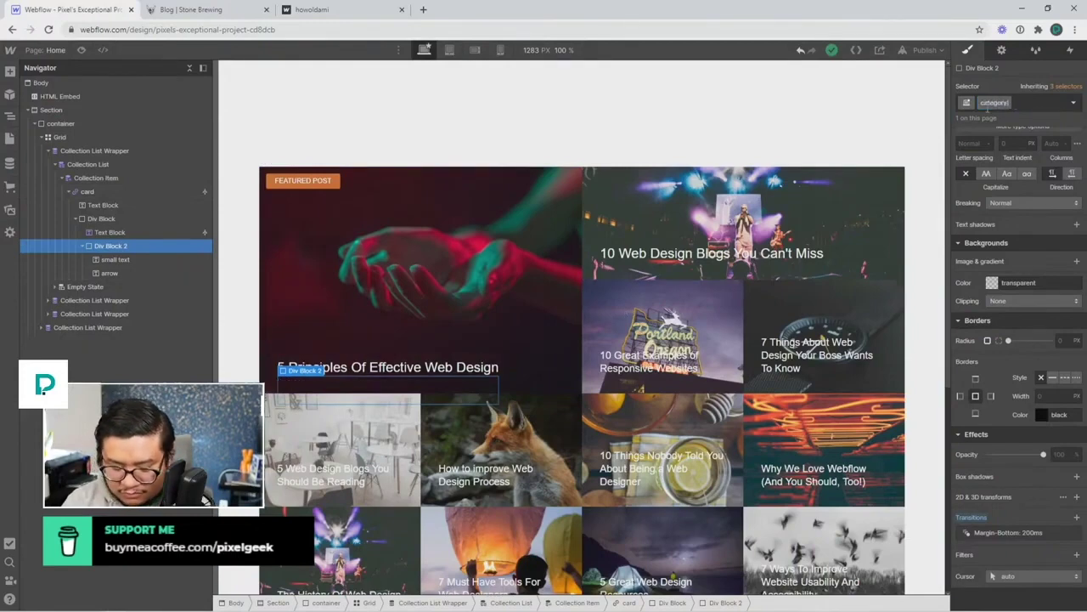
pyautogui.write('istel row thing')
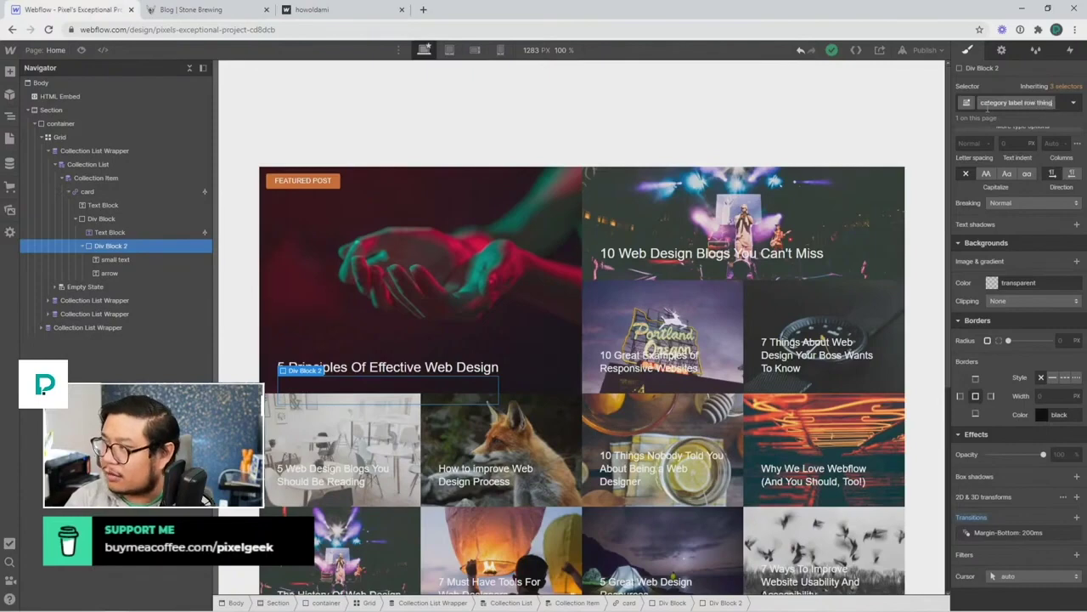
pyautogui.press('Return')
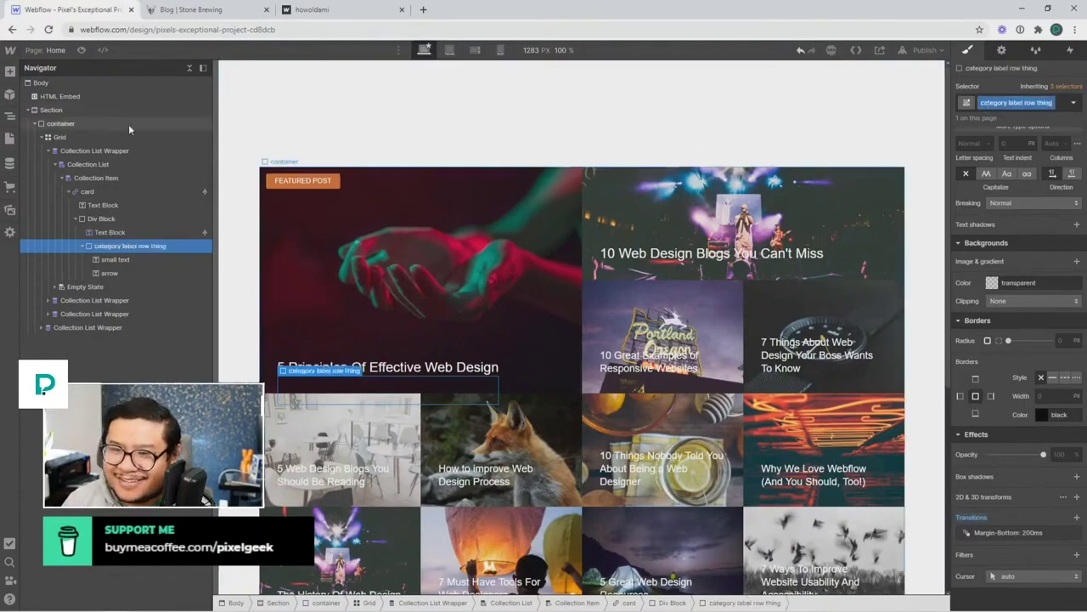
# Open the HTML Embed's code and replace div-block-2 in the .card:hover rule with "category label row thing".
pyautogui.click(103, 96)
pyautogui.click(277, 66)
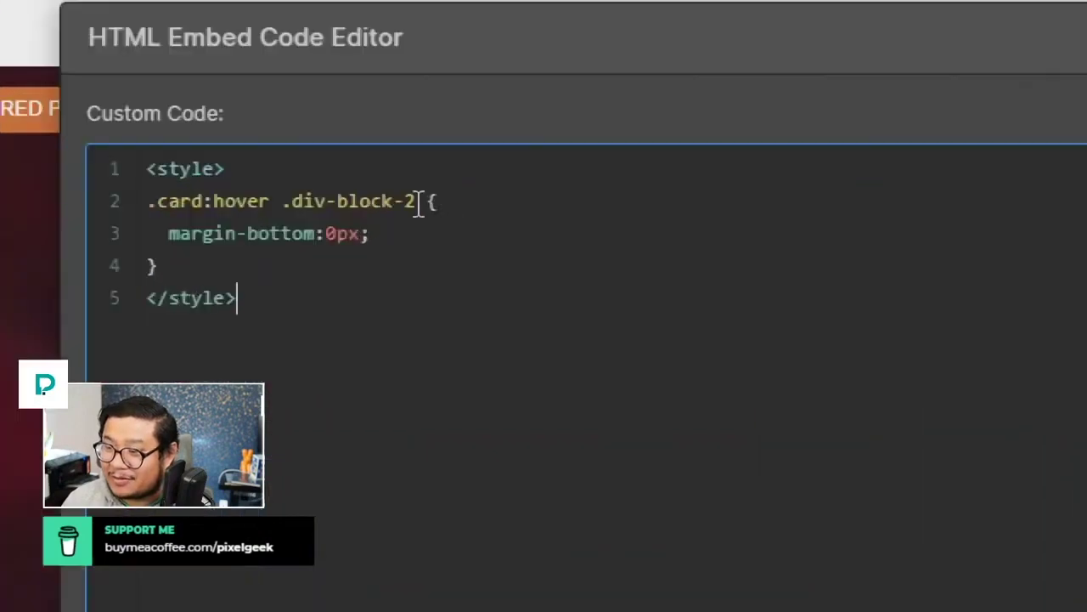
pyautogui.moveTo(435, 211); pyautogui.dragTo(399, 211)
pyautogui.moveTo(310, 211); pyautogui.dragTo(294, 211)
pyautogui.write('category label row thing')
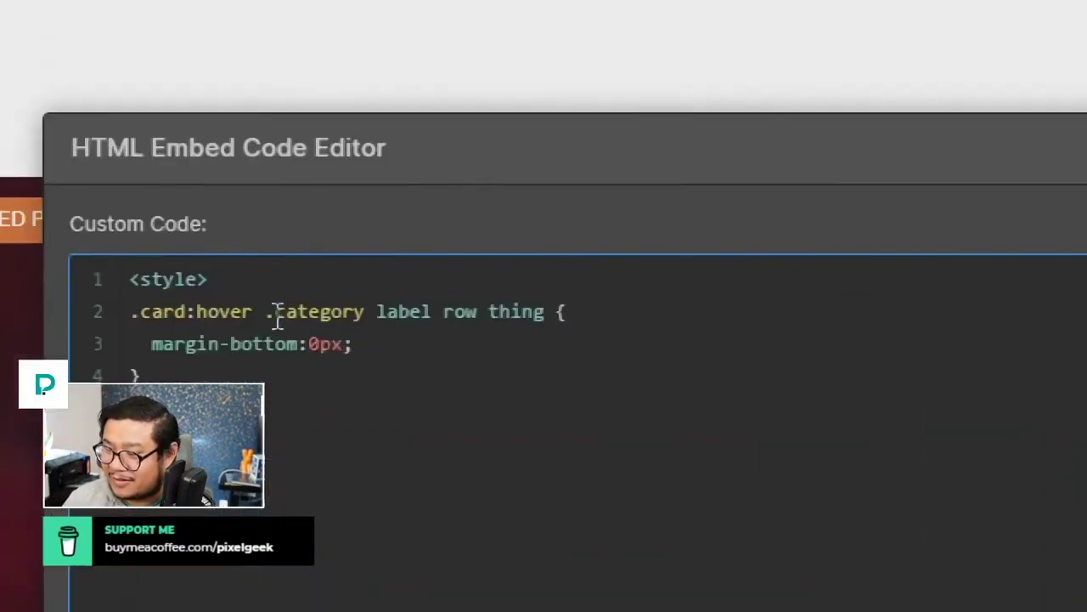
# Hyphenate the target class in the hover rule as .category-label-row-thing, then save and close the code editor.
pyautogui.hotkey('ctrl', 'Left')
pyautogui.hotkey('ctrl', 'Left')
pyautogui.hotkey('ctrl', 'Left')
pyautogui.press('BackSpace')
pyautogui.write('-')
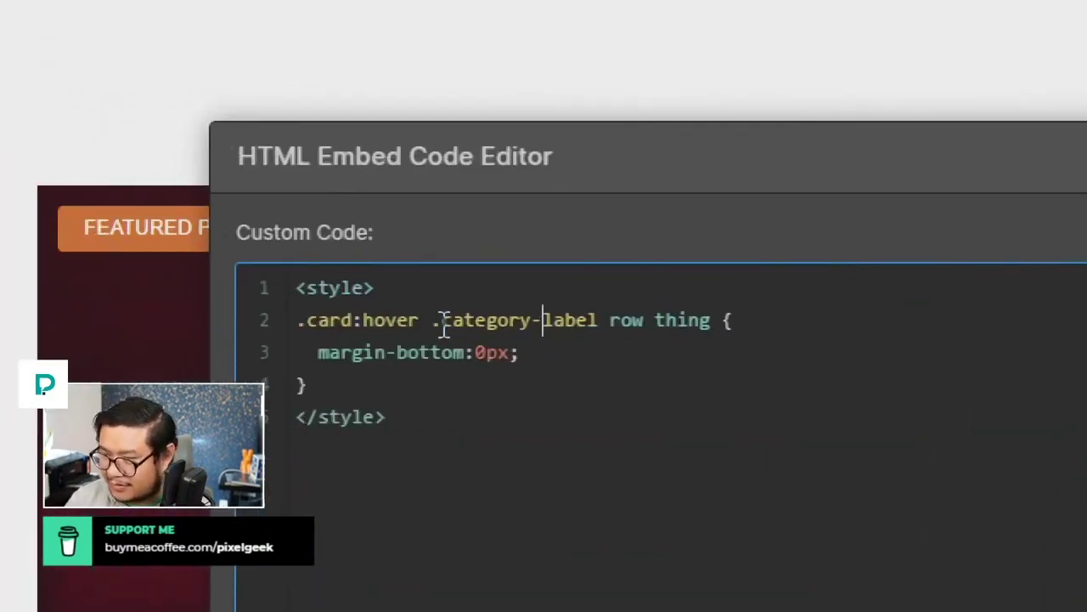
pyautogui.hotkey('ctrl', 'Right')
pyautogui.press('Delete')
pyautogui.write('-')
pyautogui.hotkey('ctrl', 'Right')
pyautogui.press('Delete')
pyautogui.write('-')
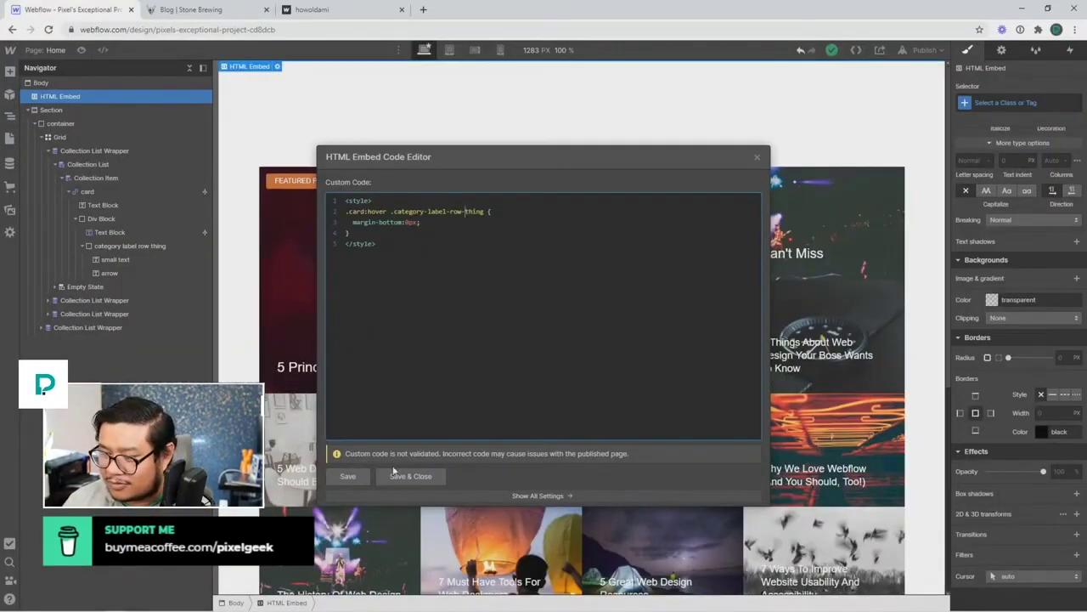
pyautogui.click(393, 477)
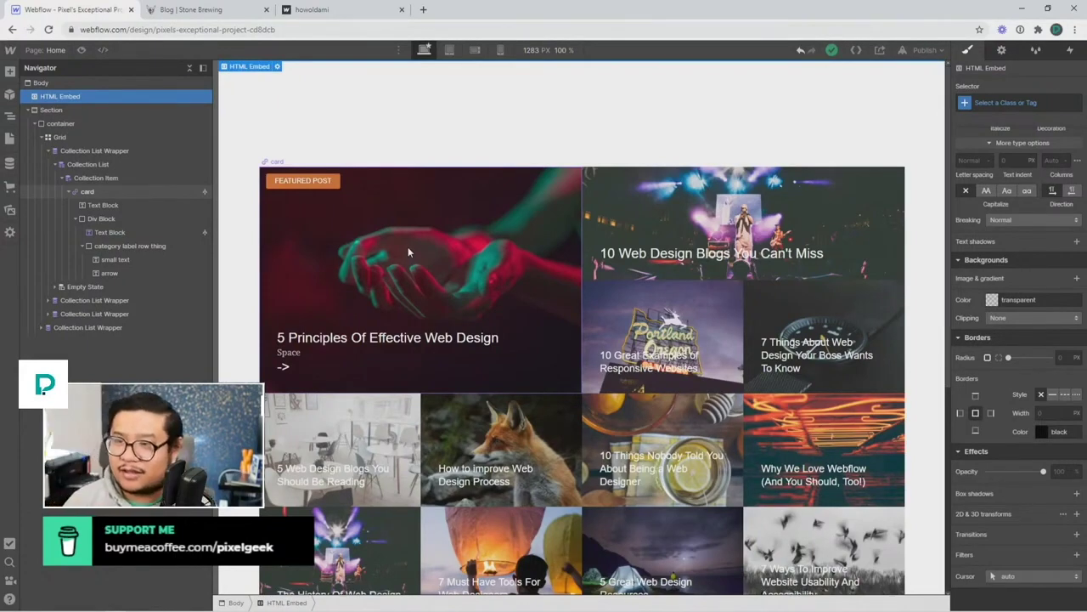
# Reopen the HTML Embed to review the .card:hover .category-label-row-thing rule, and close it without changes.
pyautogui.click(277, 66)
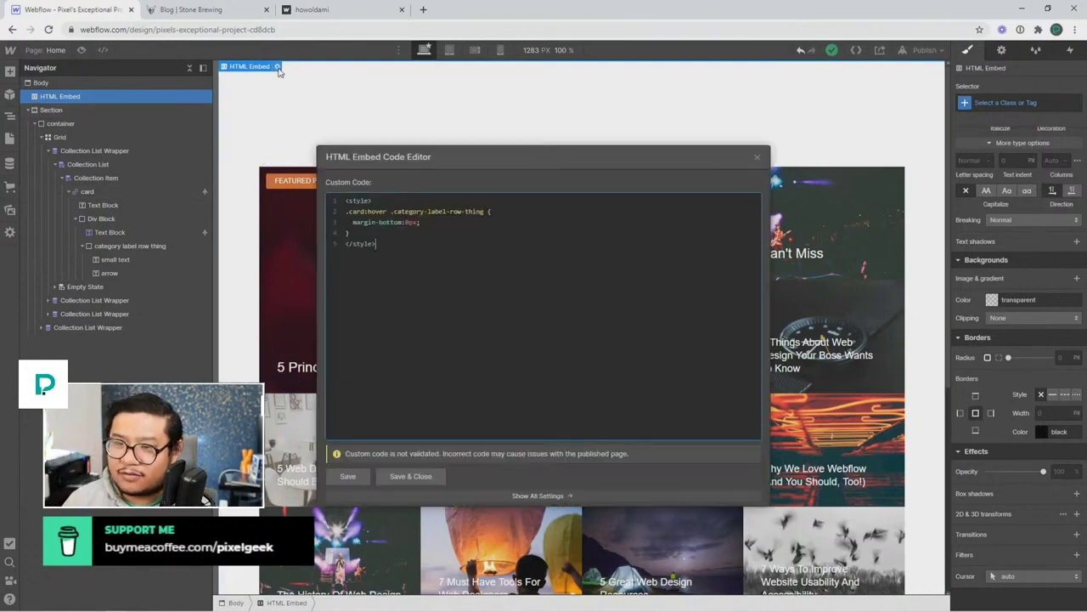
pyautogui.click(757, 156)
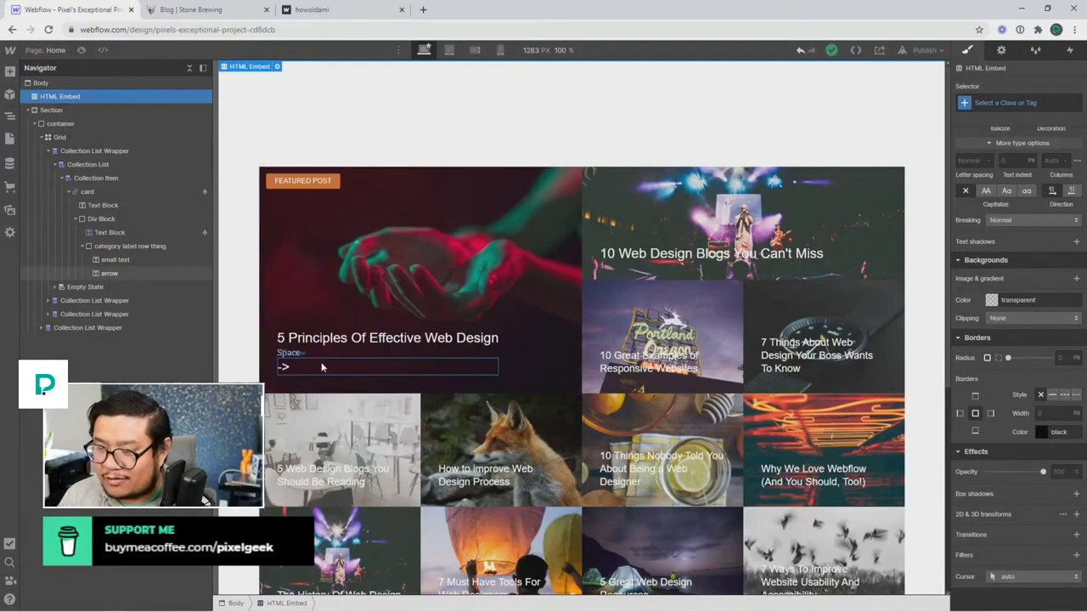
# Add a Mouse hover element trigger to the featured card, with Start an animation as its on-hover action.
pyautogui.click(348, 222)
pyautogui.click(1070, 50)
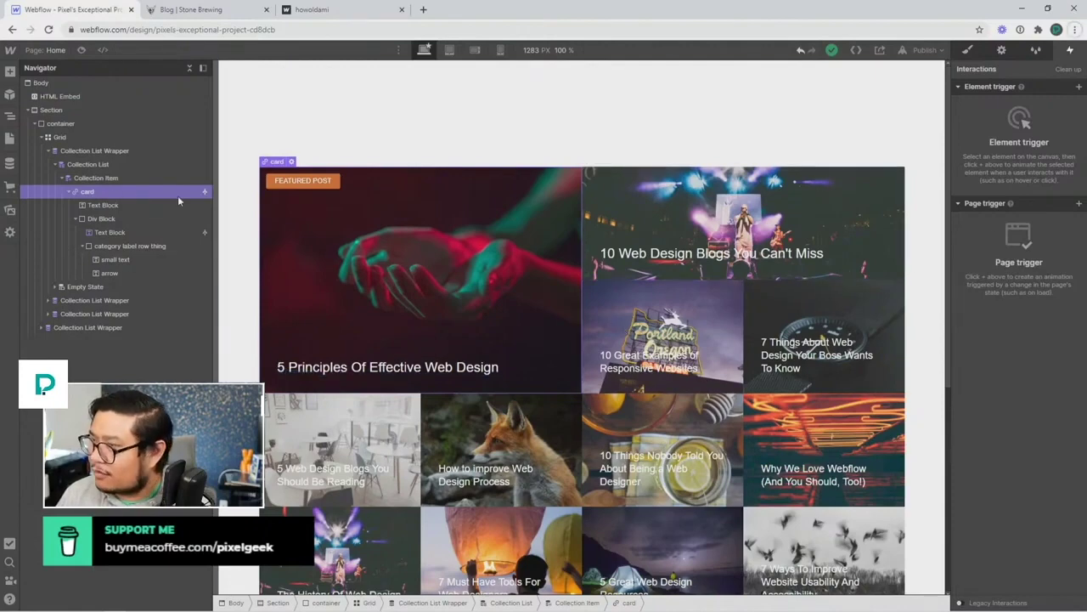
pyautogui.click(1078, 86)
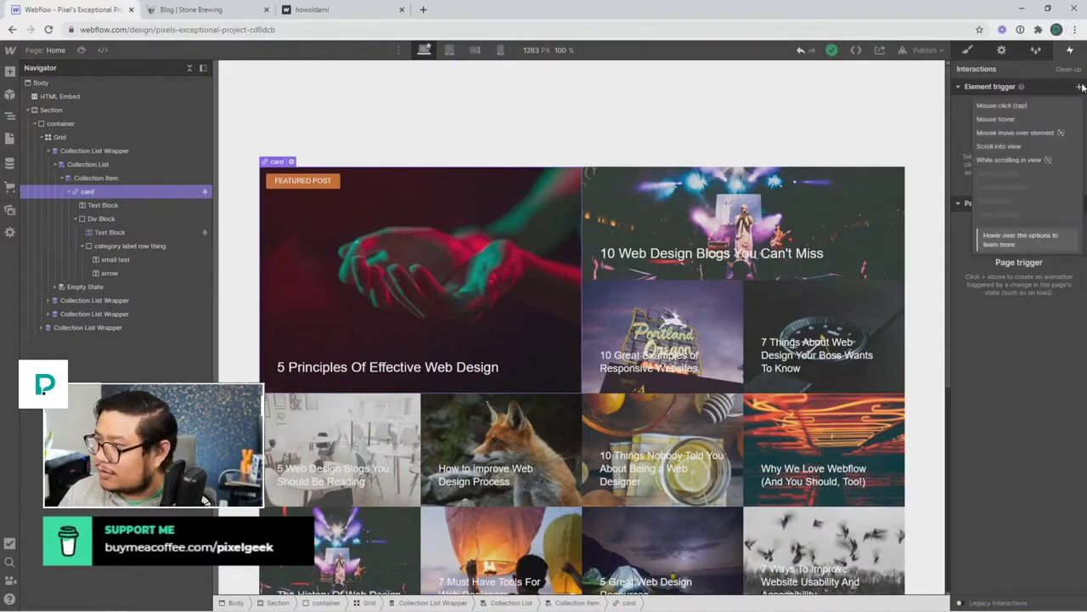
pyautogui.click(1038, 117)
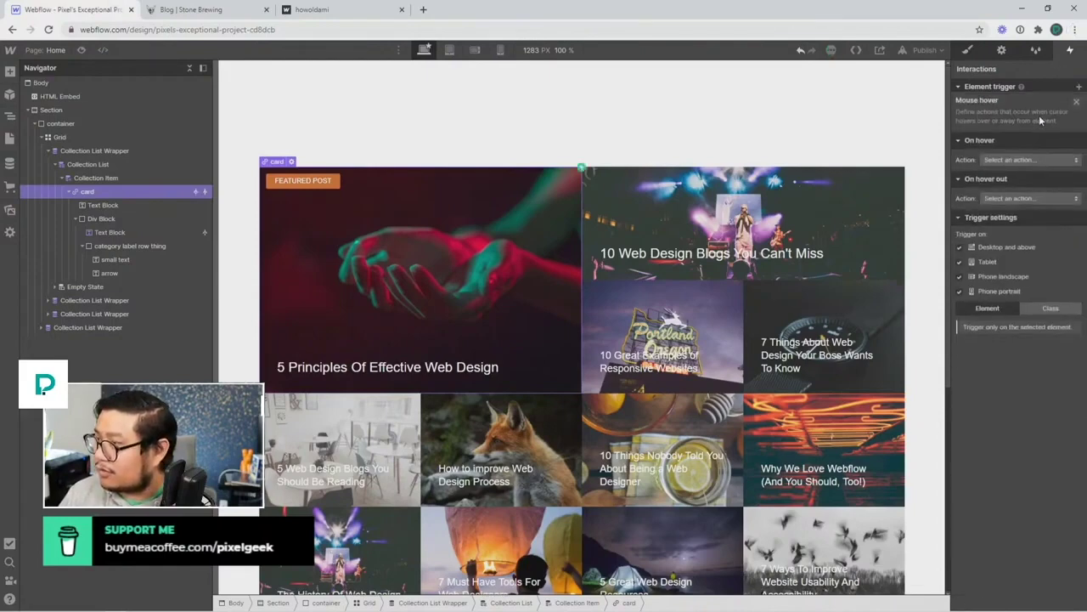
pyautogui.click(1009, 149)
pyautogui.click(1010, 175)
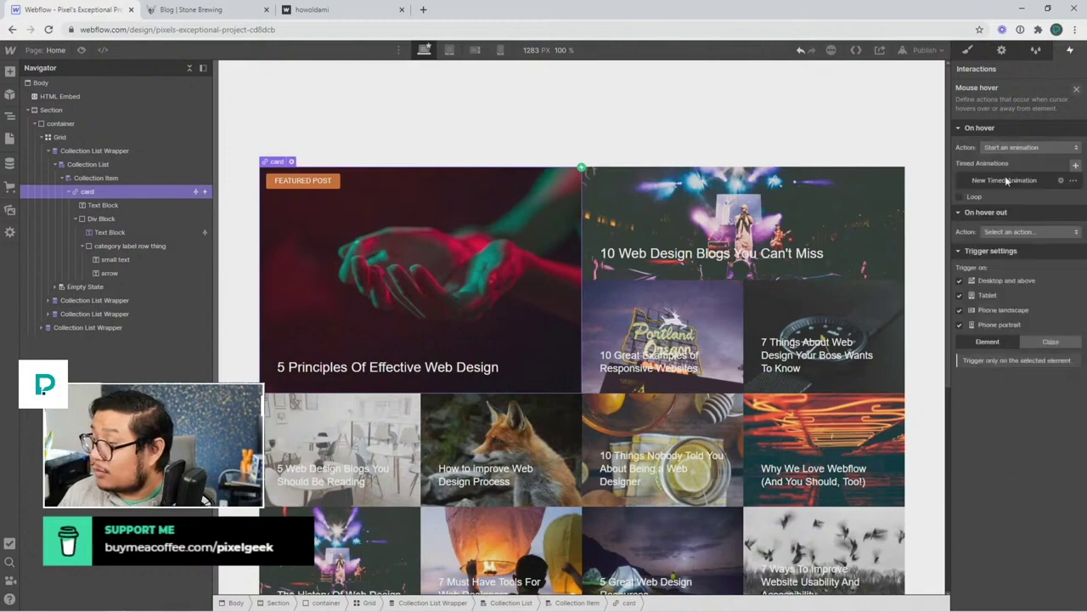
# Create a timed animation for the on-hover action and name it "card hover on".
pyautogui.click(1043, 181)
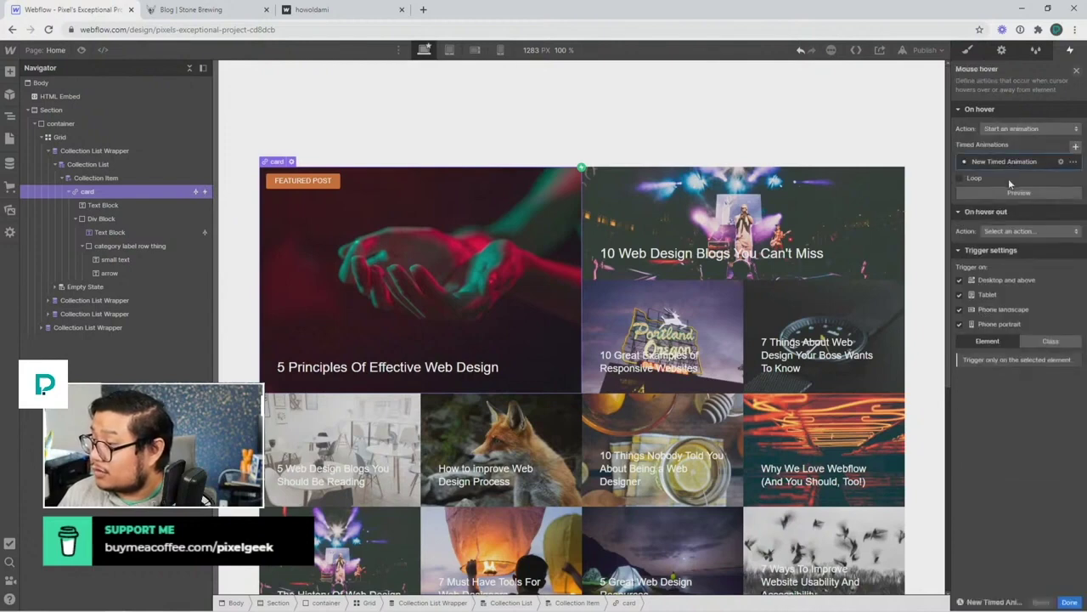
pyautogui.click(1008, 178)
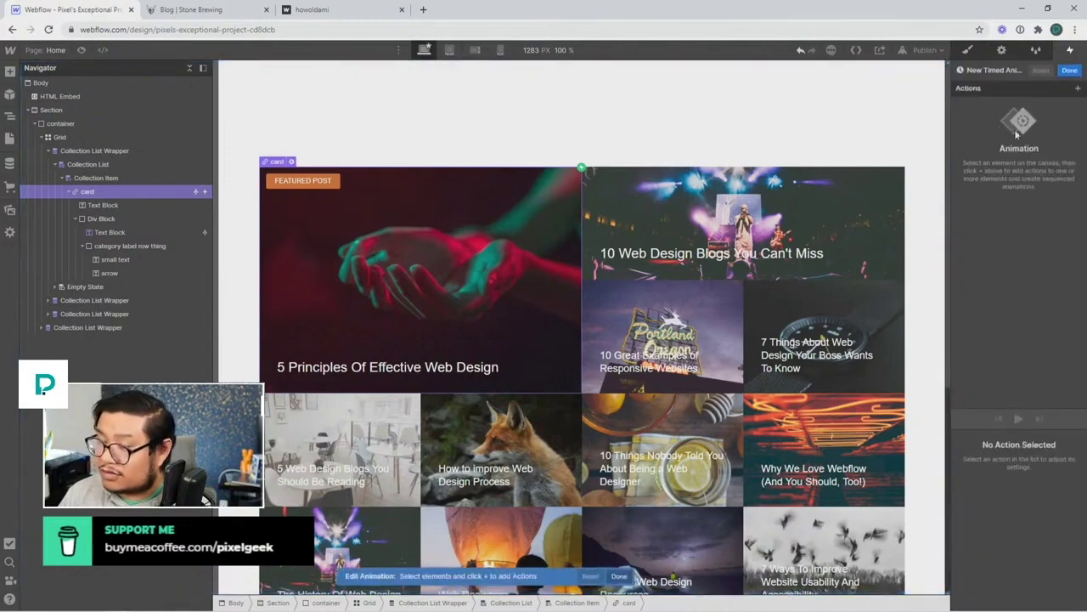
pyautogui.click(997, 69)
pyautogui.write('card hover')
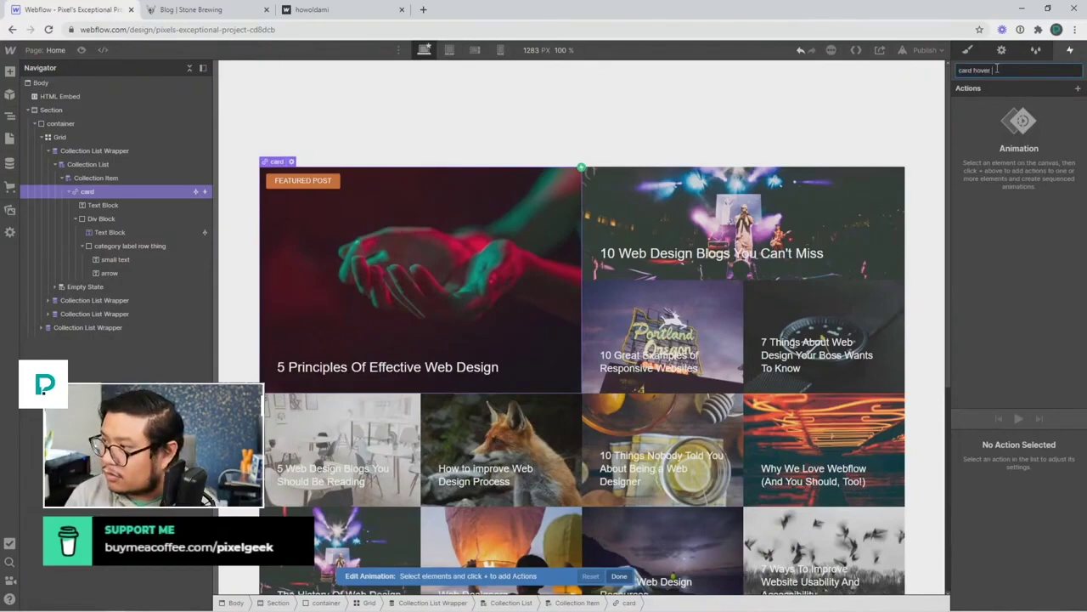
pyautogui.write(' on')
pyautogui.press('Return')
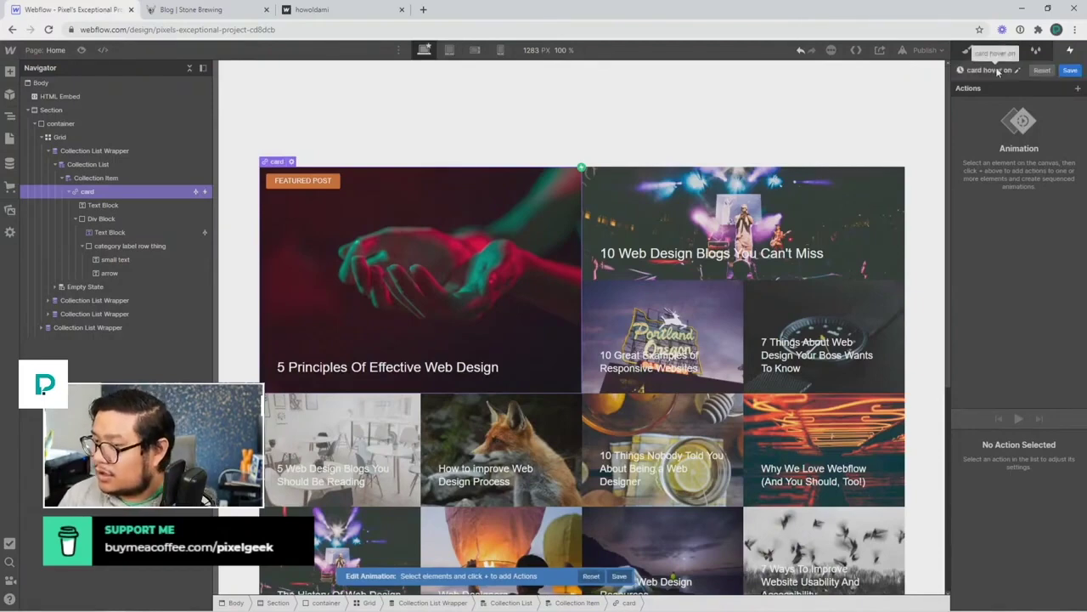
# Add a Move action for the arrow class, set as initial state with a horizontal offset of about -65 px.
pyautogui.click(124, 272)
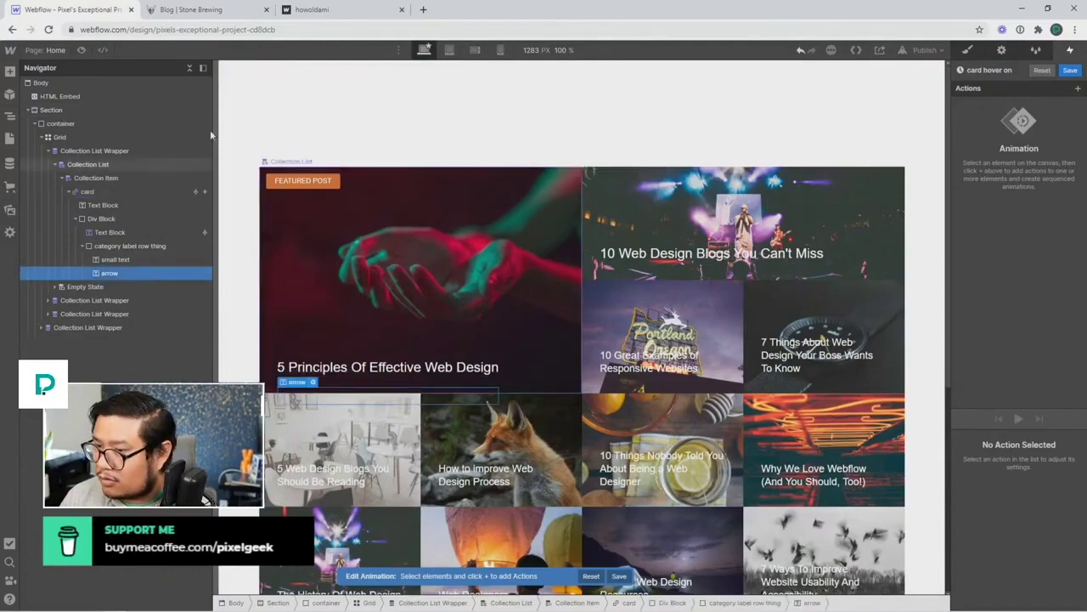
pyautogui.click(1079, 90)
pyautogui.click(1013, 120)
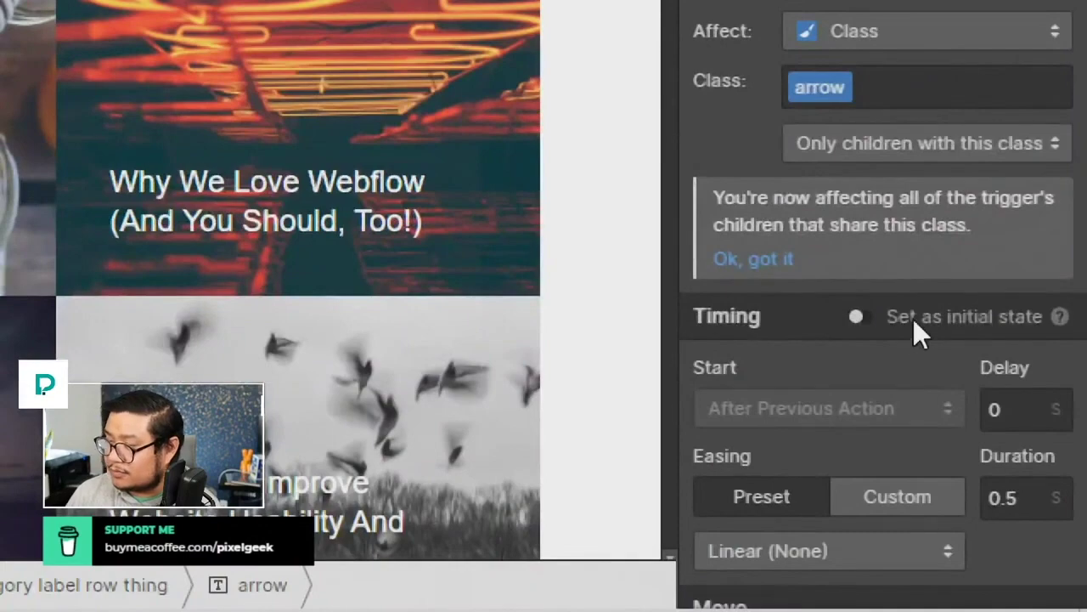
pyautogui.click(915, 320)
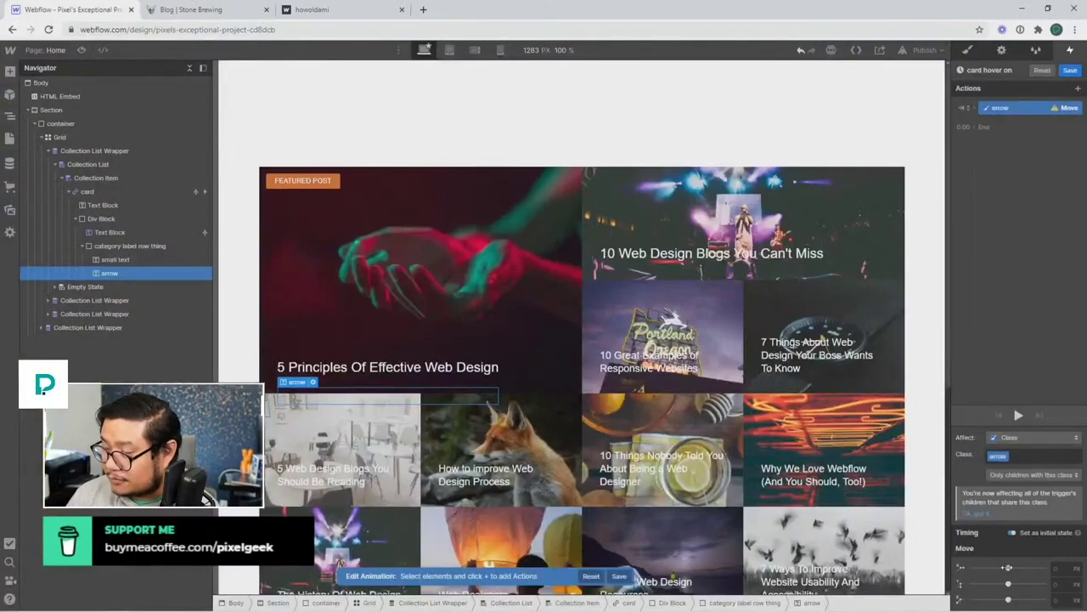
pyautogui.moveTo(1008, 566); pyautogui.dragTo(1004, 566)
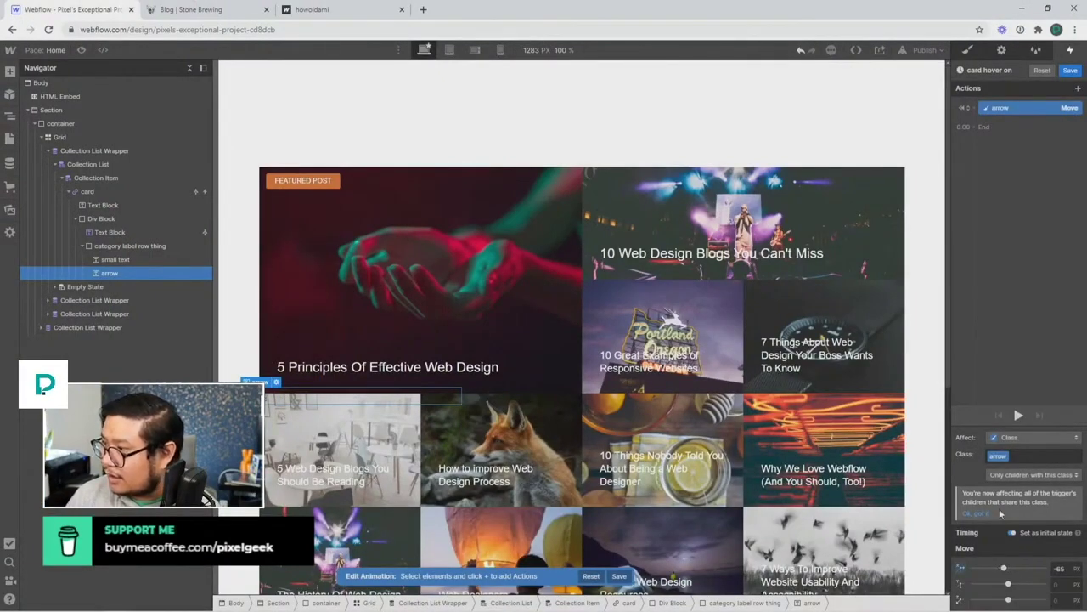
# Add a second arrow Move action with Out Quart easing and a horizontal offset of 0 px, and save the animation.
pyautogui.click(976, 127)
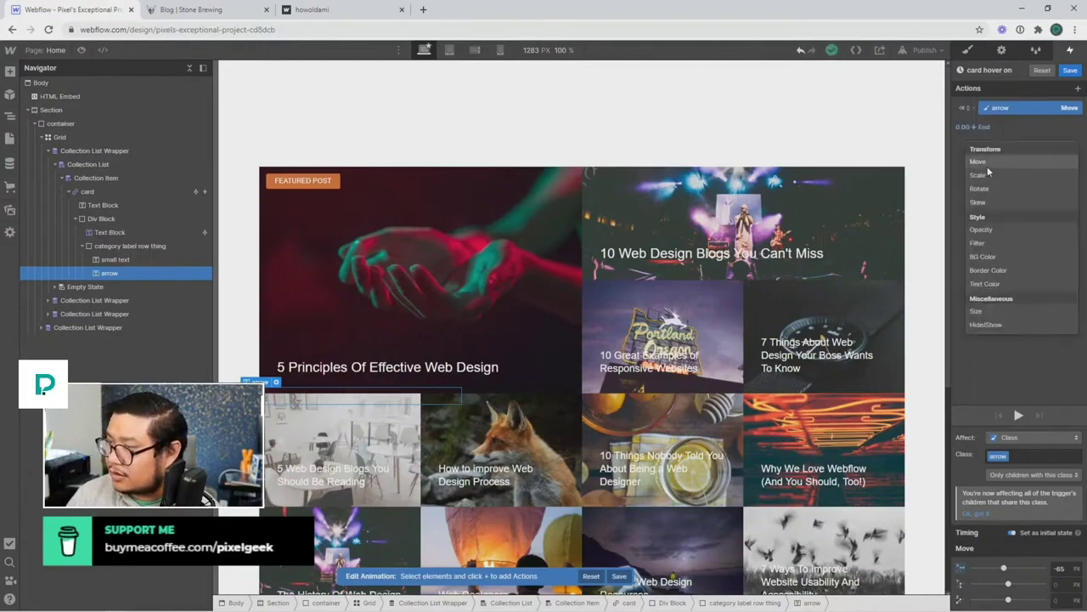
pyautogui.click(987, 165)
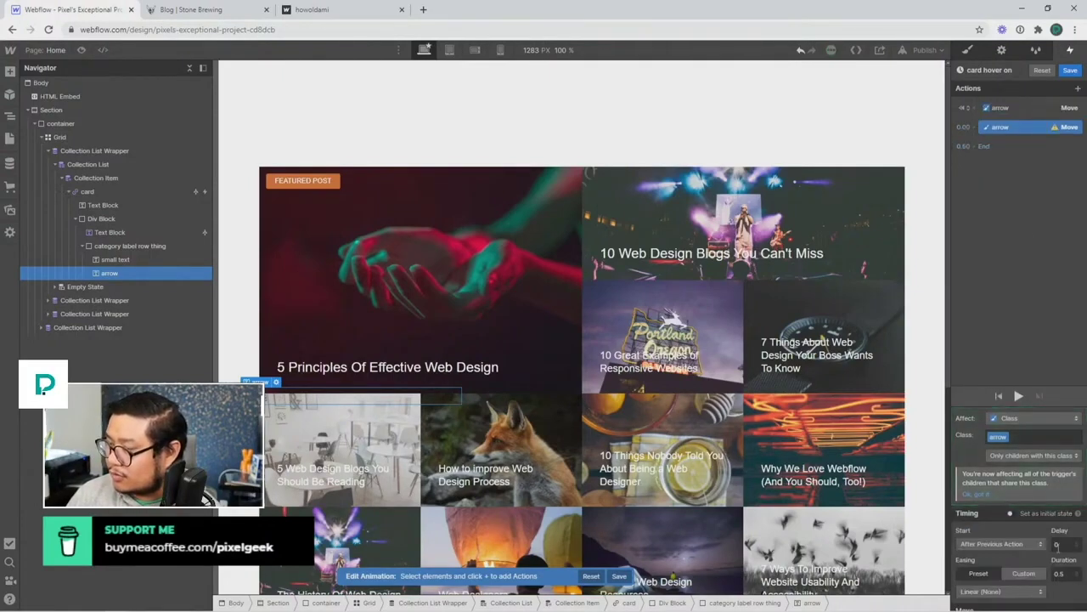
pyautogui.scroll(-1, 1019, 509)
pyautogui.click(1025, 531)
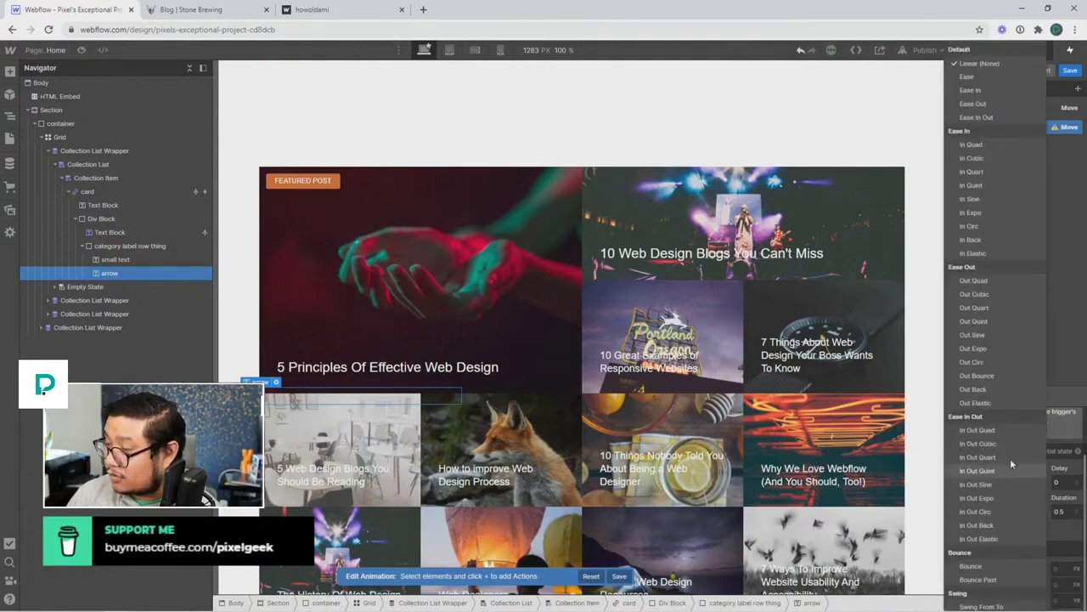
pyautogui.click(975, 307)
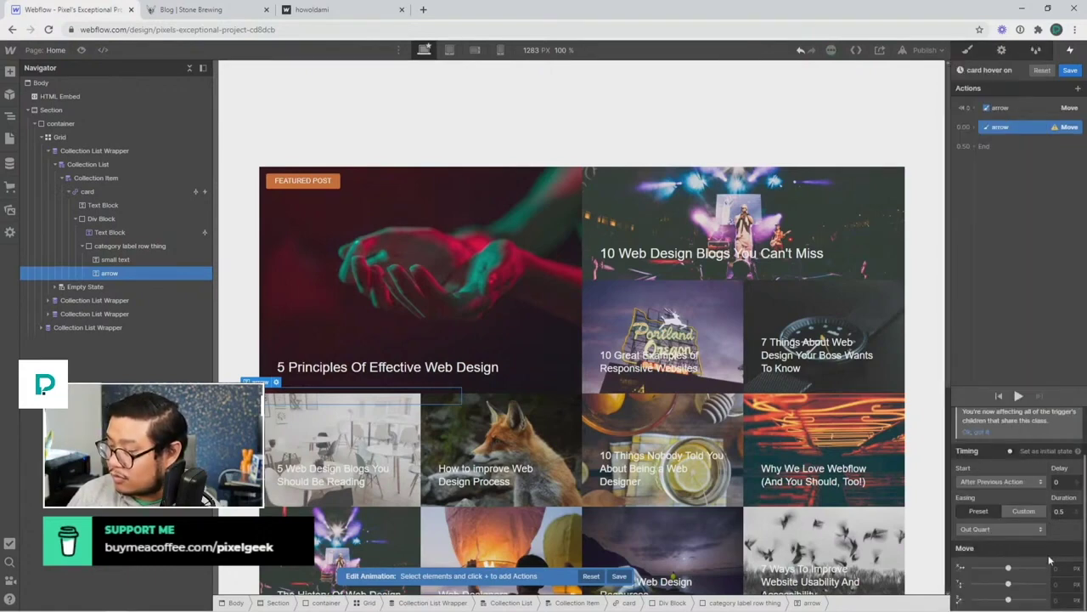
pyautogui.write('0')
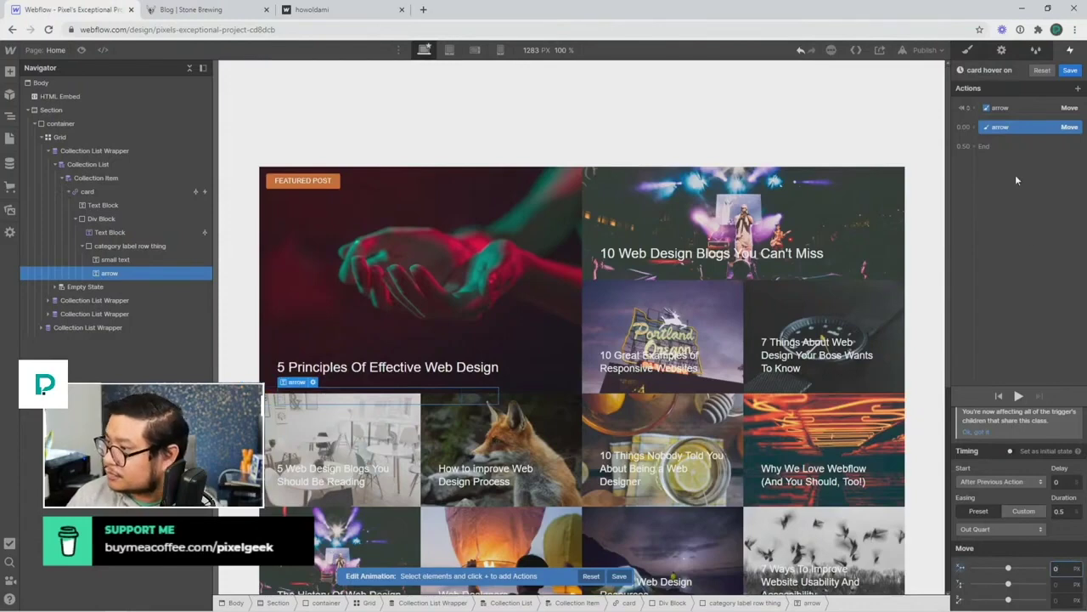
pyautogui.click(1070, 71)
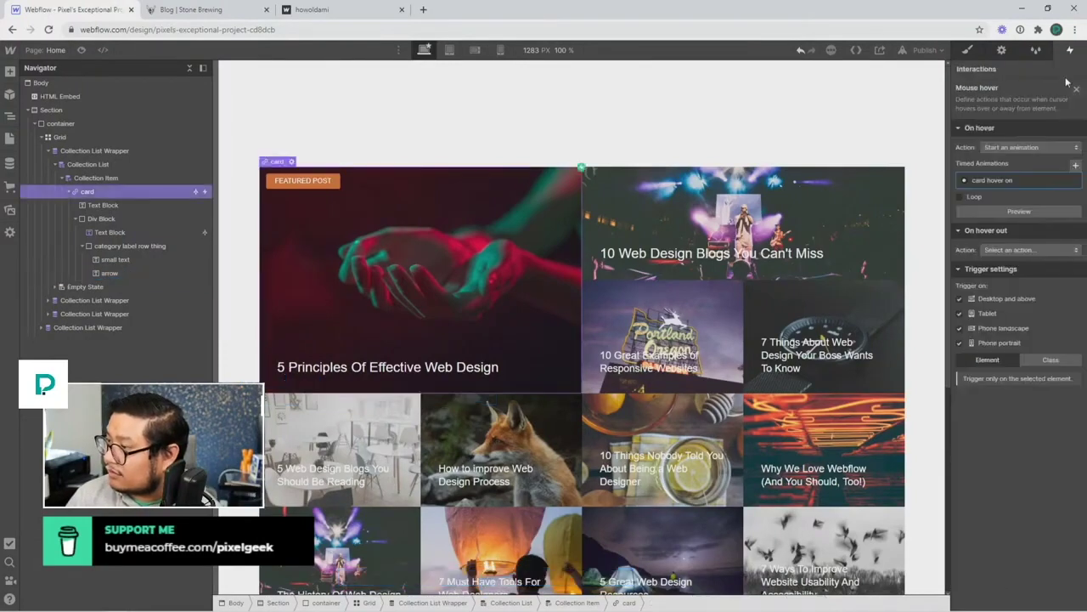
# Set the card's hover-out action to Start an animation and duplicate the "card hover on" animation there.
pyautogui.click(1019, 250)
pyautogui.click(1009, 277)
pyautogui.click(1073, 283)
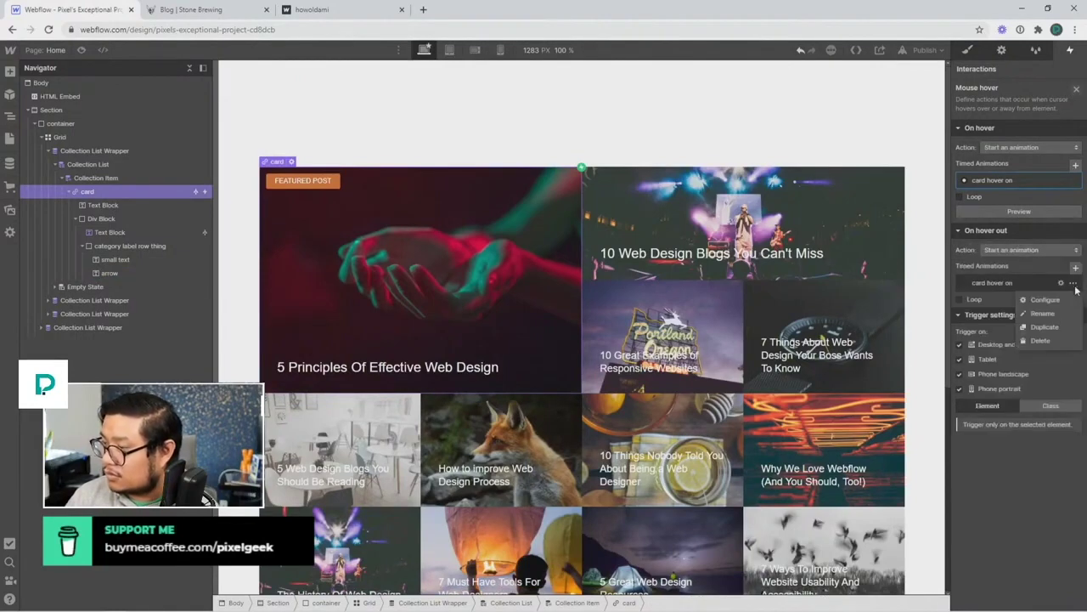
pyautogui.click(1060, 329)
# Open the duplicated hover-out animation and rename it "card hover out".
pyautogui.click(1007, 313)
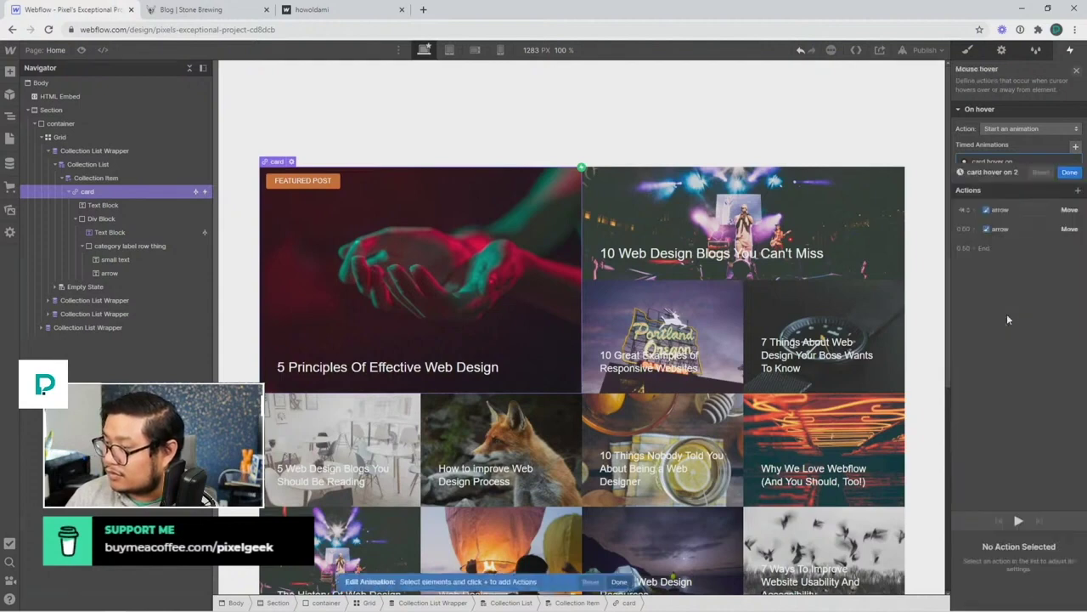
pyautogui.click(996, 71)
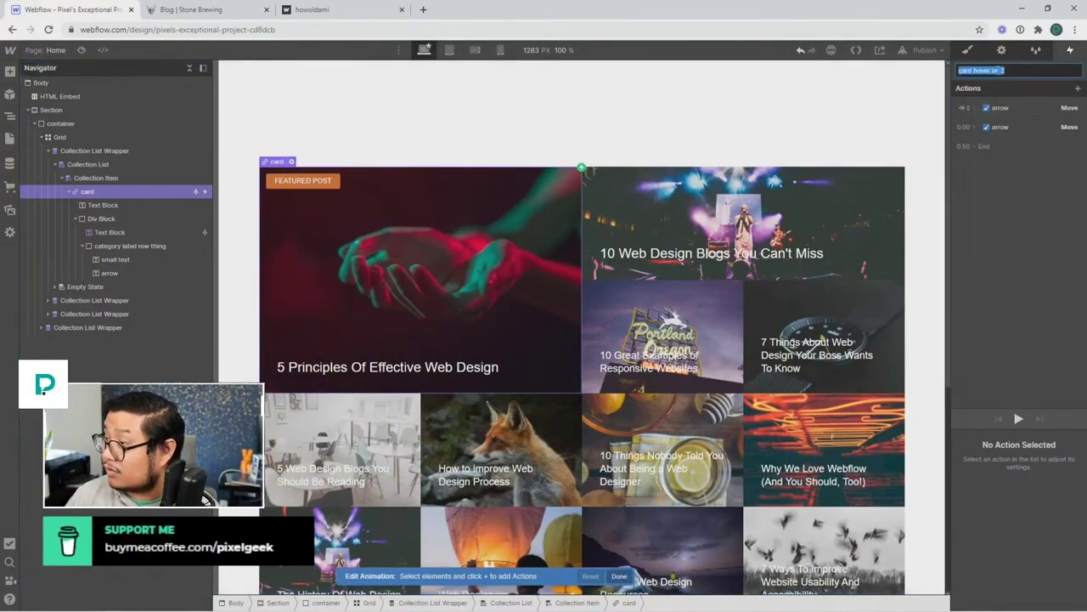
pyautogui.doubleClick(997, 71)
pyautogui.write('out')
pyautogui.press('Return')
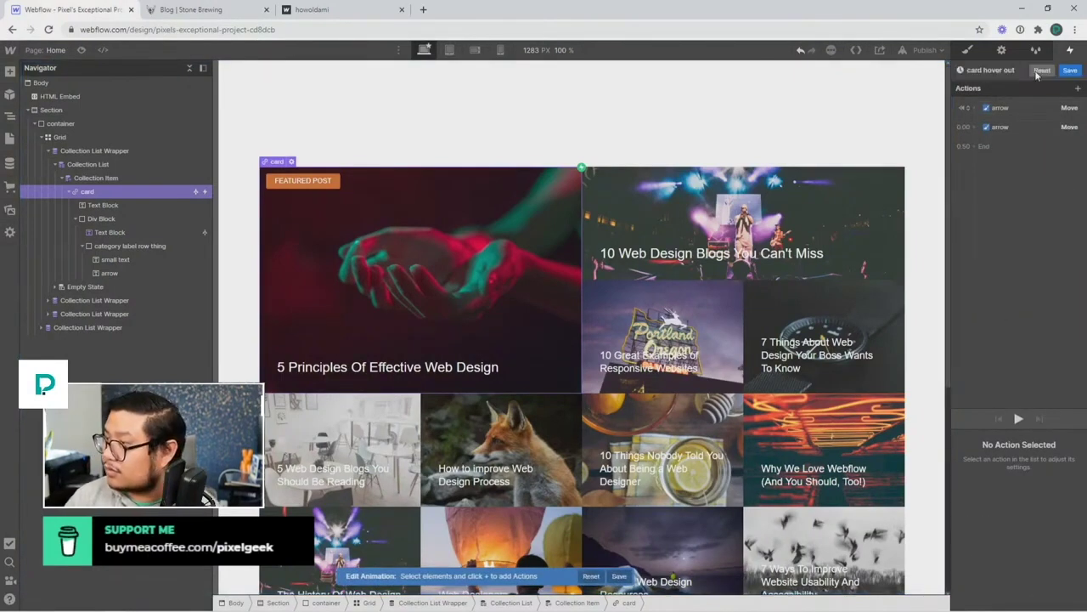
# Delete the initial-state arrow Move action from the hover-out animation and set the remaining action's horizontal offset to about 97 px.
pyautogui.click(999, 107)
pyautogui.press('Delete')
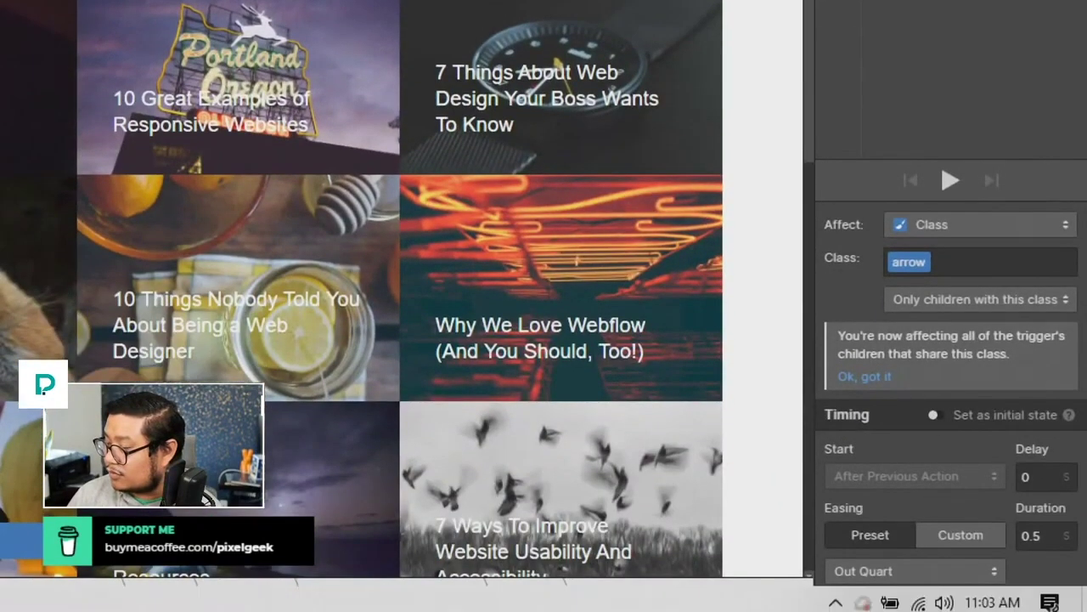
pyautogui.scroll(-3, 1032, 437)
pyautogui.click(1037, 544)
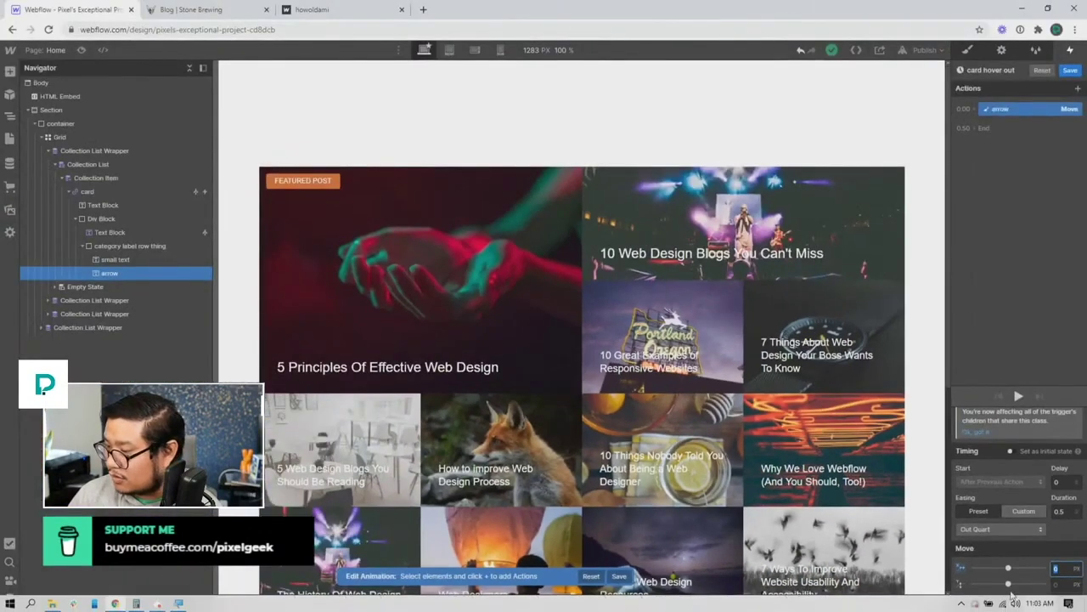
pyautogui.moveTo(1008, 567); pyautogui.dragTo(1015, 567)
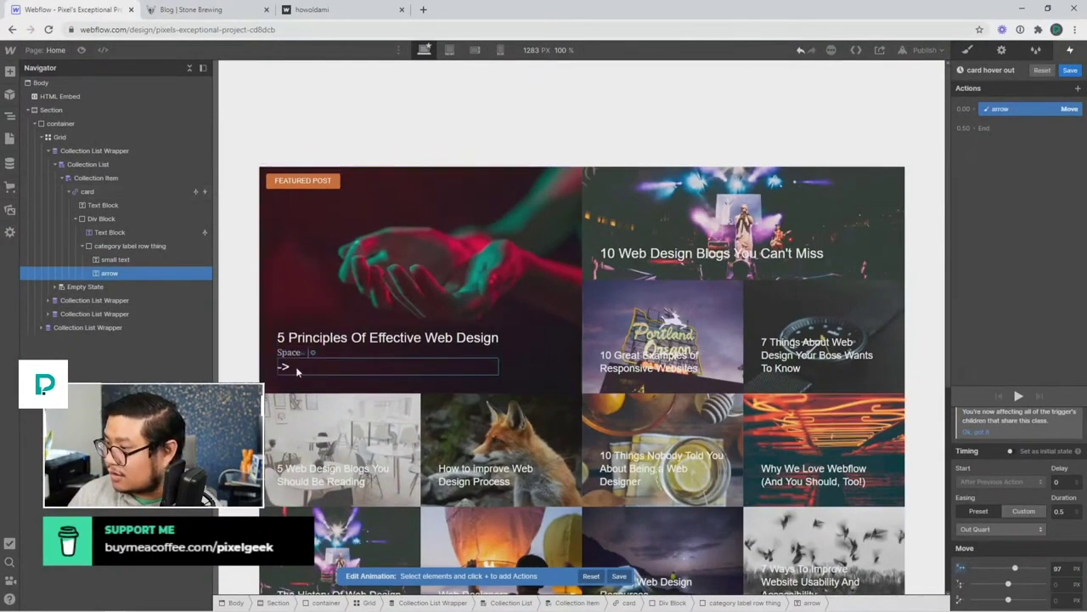
# Increase the arrow Move action's horizontal offset to about 282 px and save the hover-out animation.
pyautogui.scroll(1, 1045, 466)
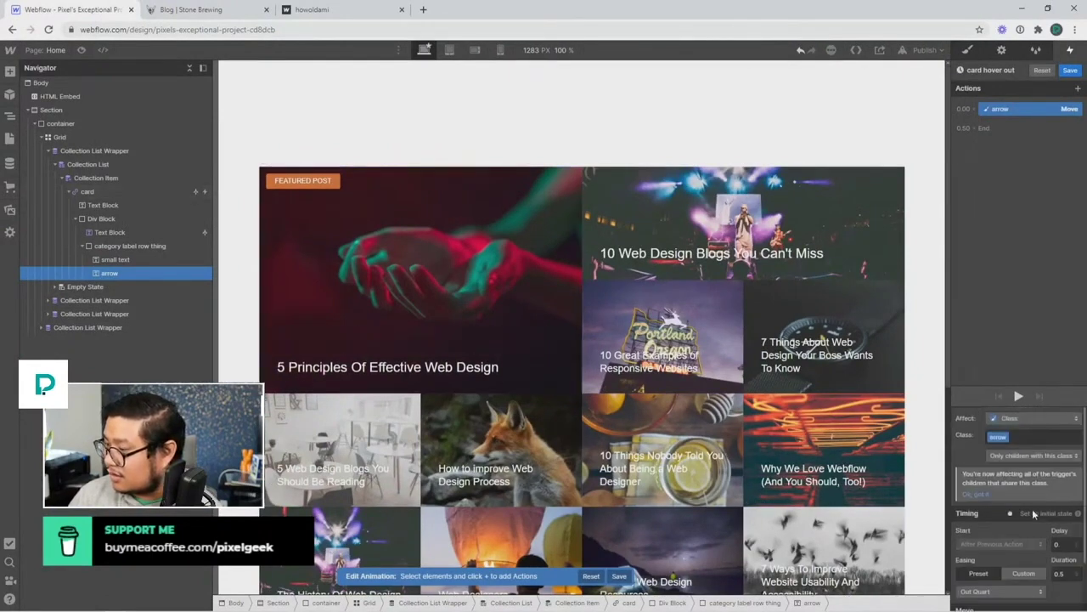
pyautogui.click(1040, 455)
pyautogui.click(1031, 429)
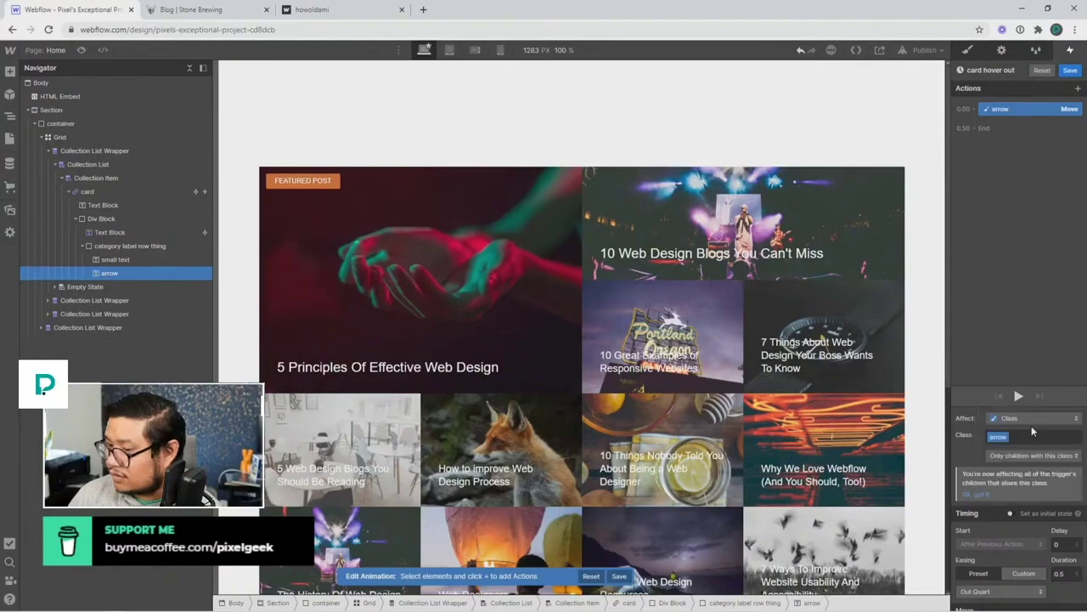
pyautogui.scroll(-1, 1013, 543)
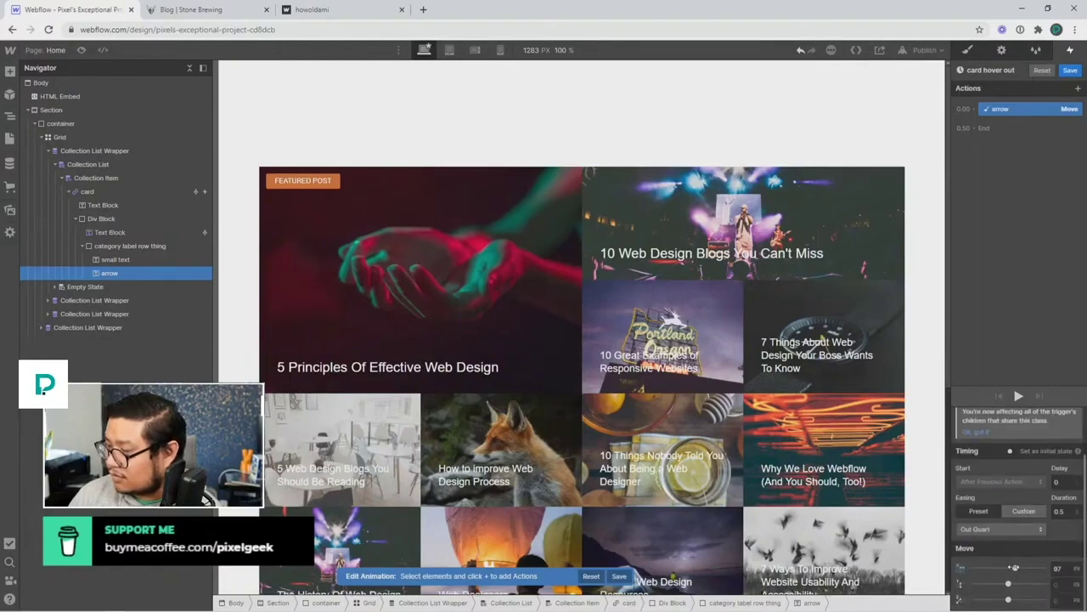
pyautogui.moveTo(1013, 567); pyautogui.dragTo(1028, 567)
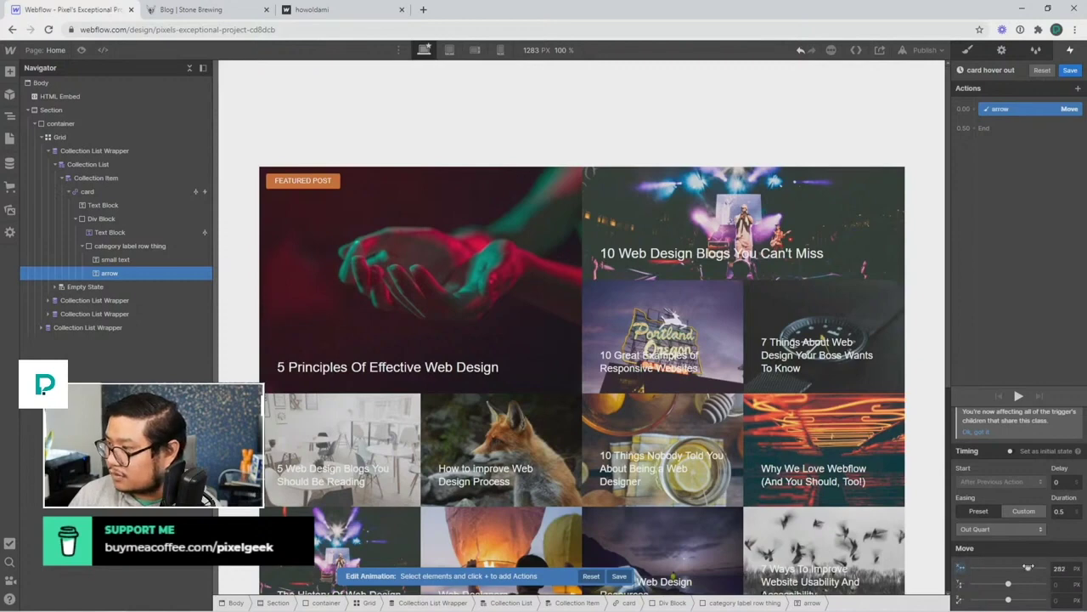
pyautogui.click(1070, 70)
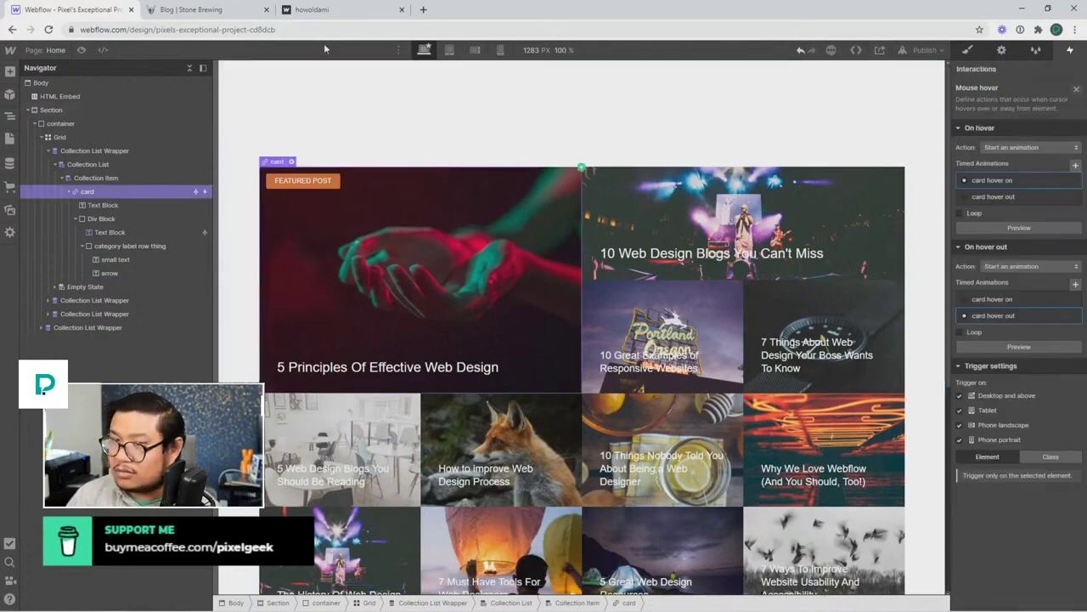
# Test the featured card's hover-on and hover-out arrow motion in preview mode, and return to the designer.
pyautogui.click(82, 50)
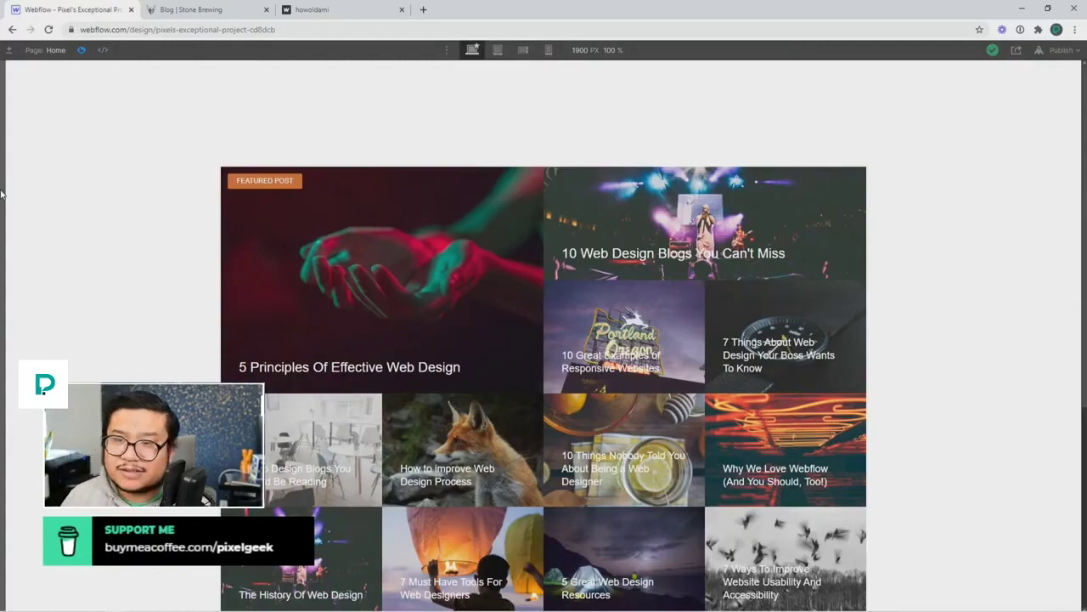
pyautogui.scroll(-3, 202, 252)
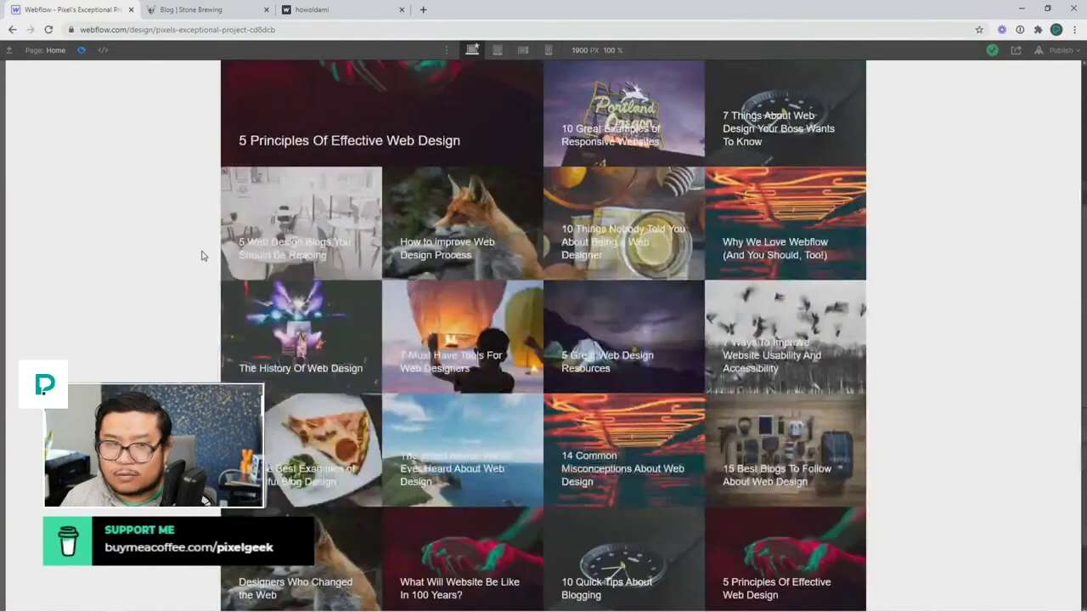
pyautogui.scroll(1, 201, 253)
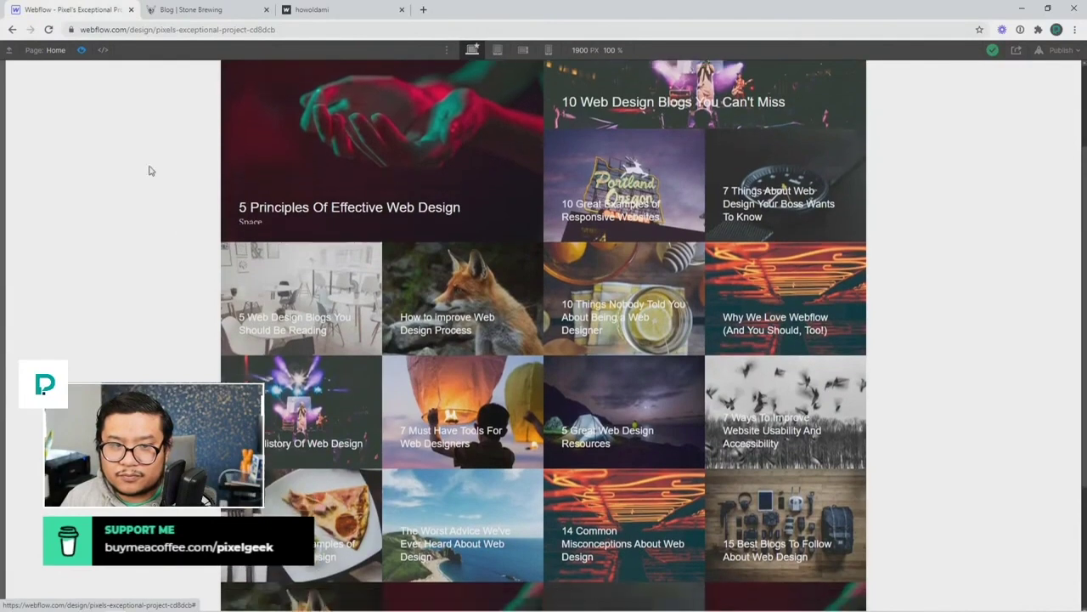
pyautogui.scroll(1, 261, 173)
pyautogui.scroll(-1, 151, 170)
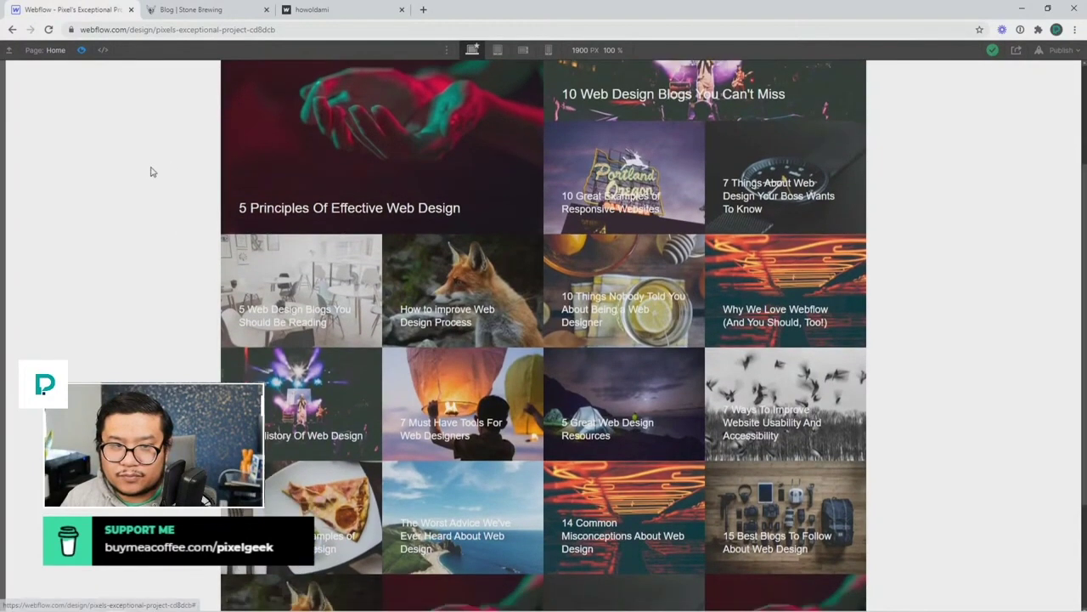
pyautogui.scroll(1, 283, 175)
pyautogui.scroll(-1, 153, 172)
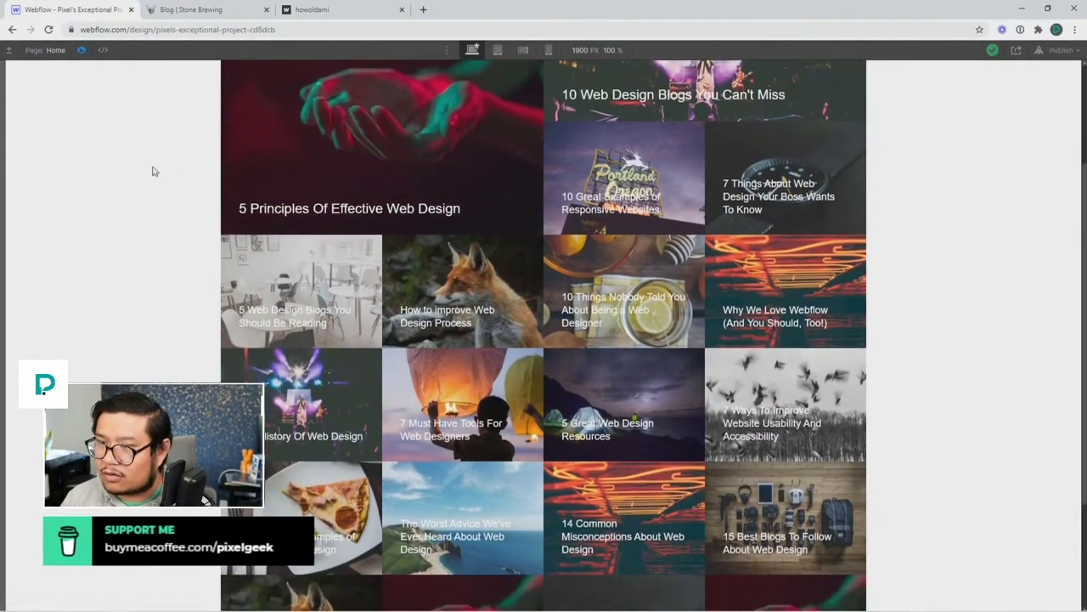
pyautogui.scroll(1, 153, 172)
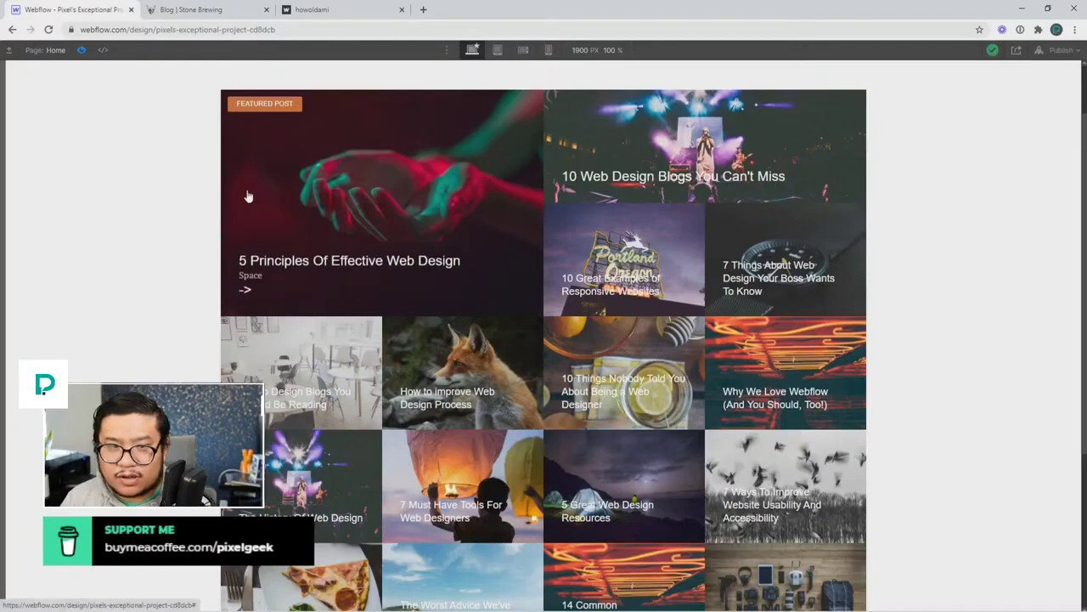
pyautogui.click(81, 50)
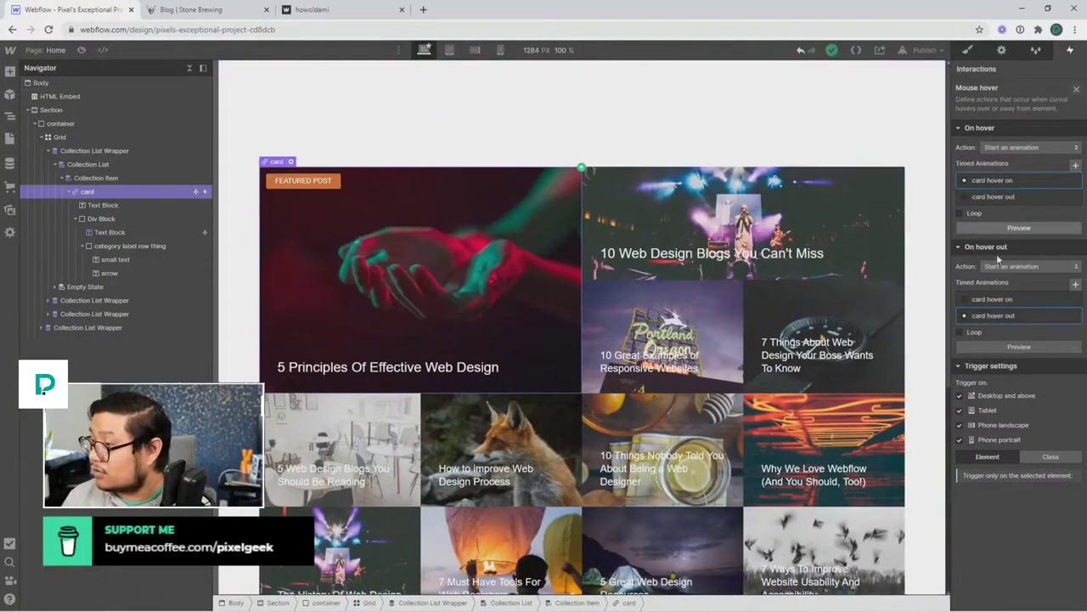
# Add a second Move action for the arrow at the end of the "card hover out" animation and save it.
pyautogui.click(993, 315)
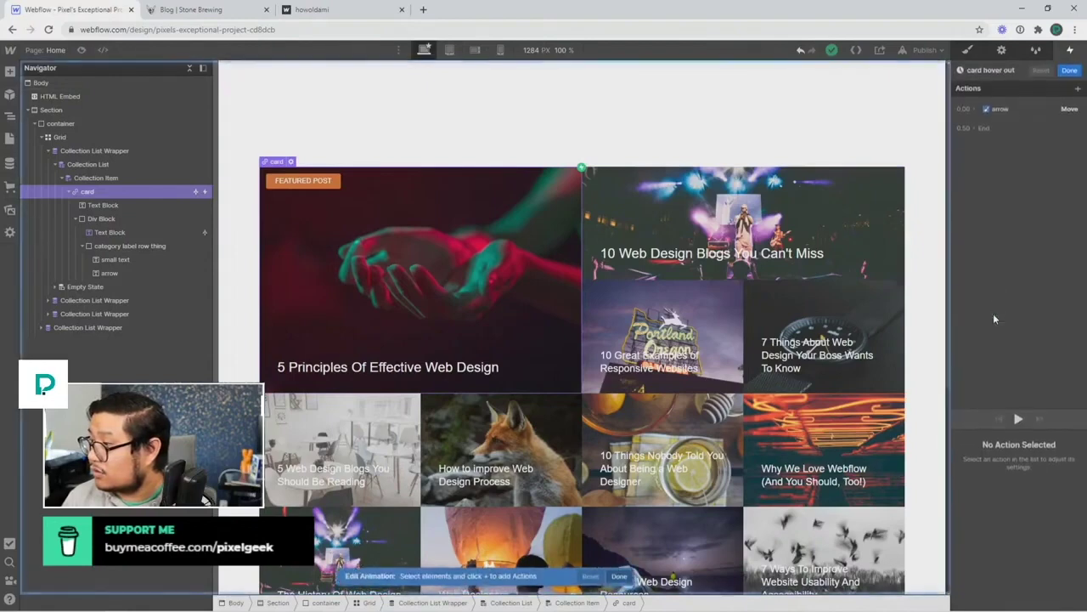
pyautogui.click(1012, 110)
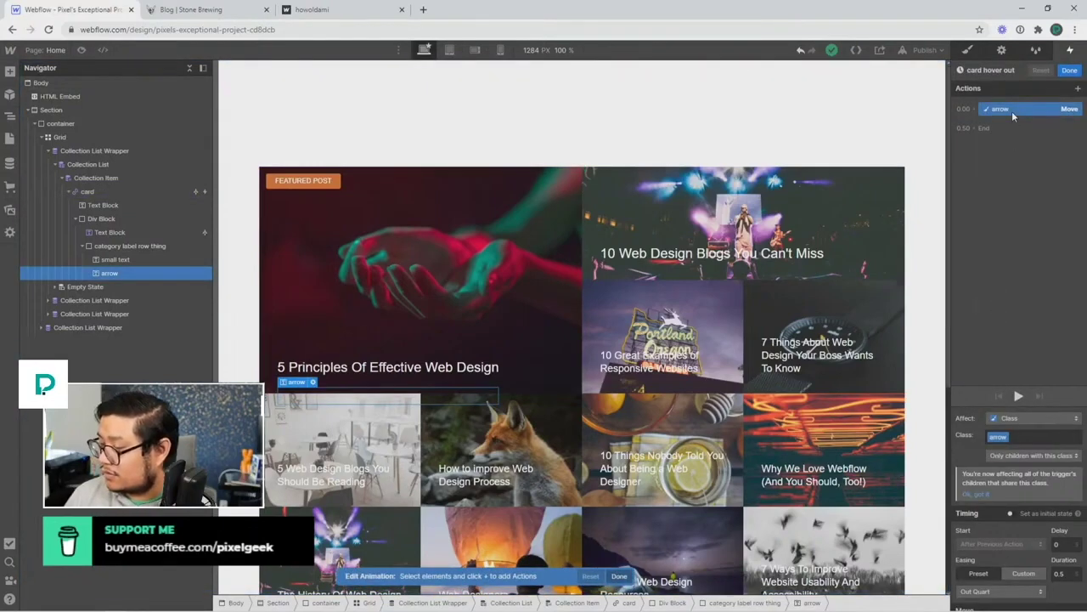
pyautogui.click(986, 128)
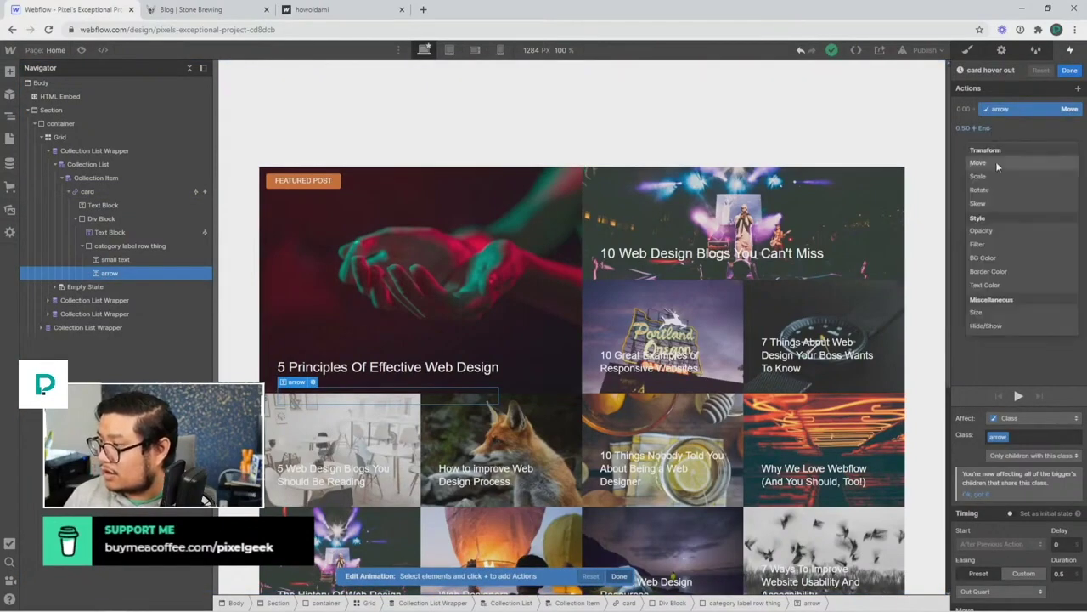
pyautogui.click(985, 163)
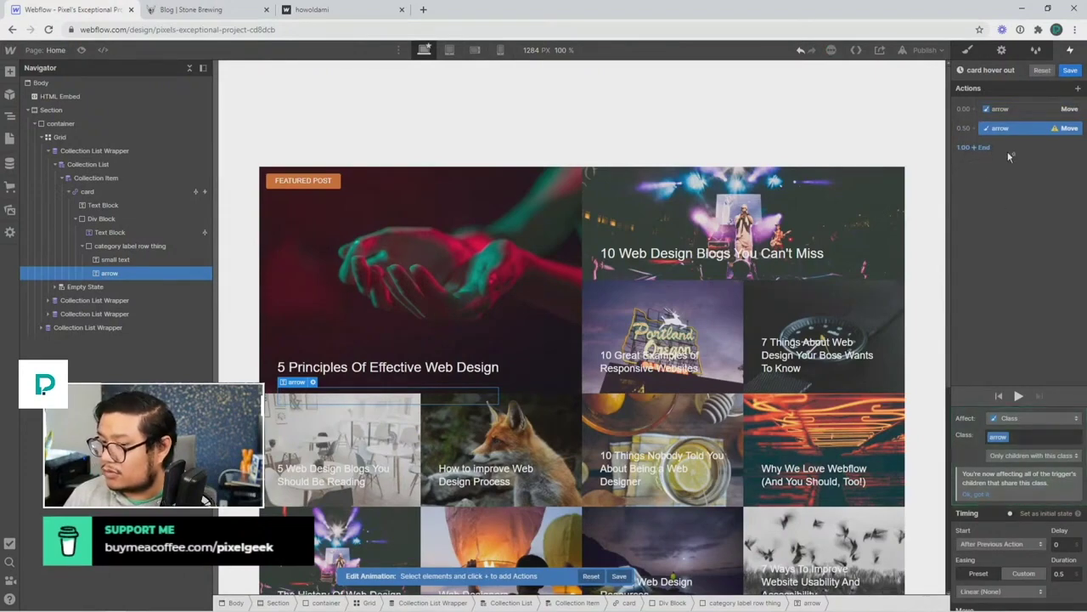
pyautogui.click(1071, 71)
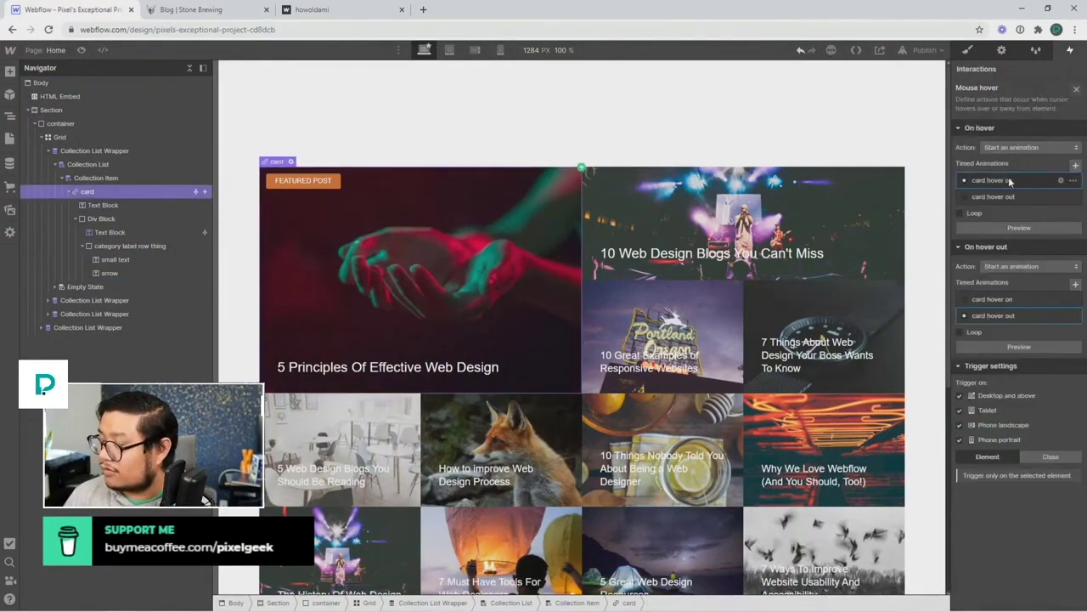
# Check the hover-on arrow's initial offset, and set the second hover-out Move to -65 px horizontally with a duration of 0 seconds.
pyautogui.click(1011, 182)
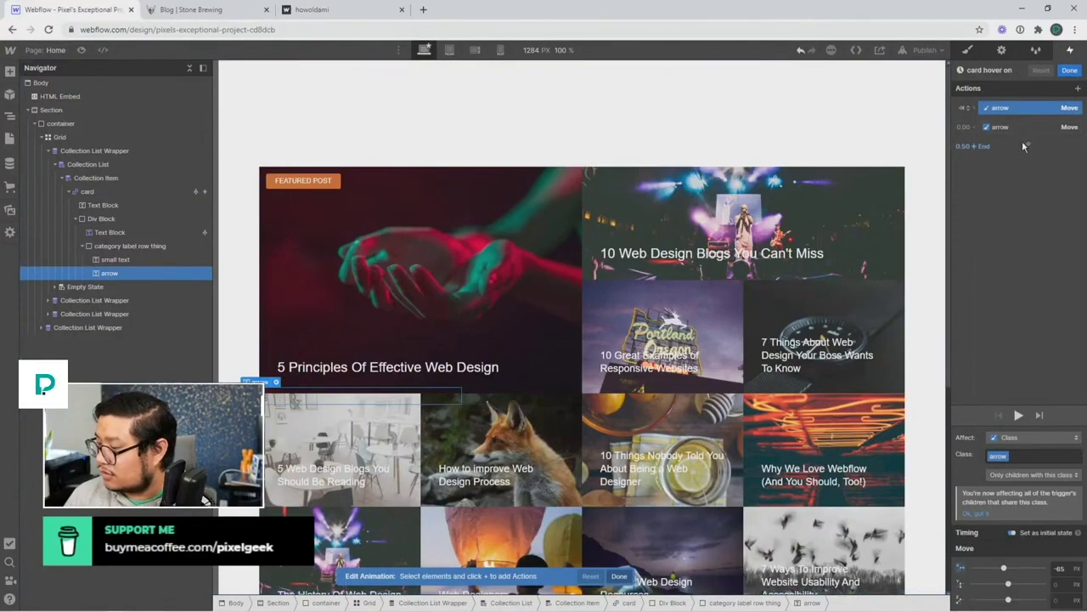
pyautogui.click(1066, 71)
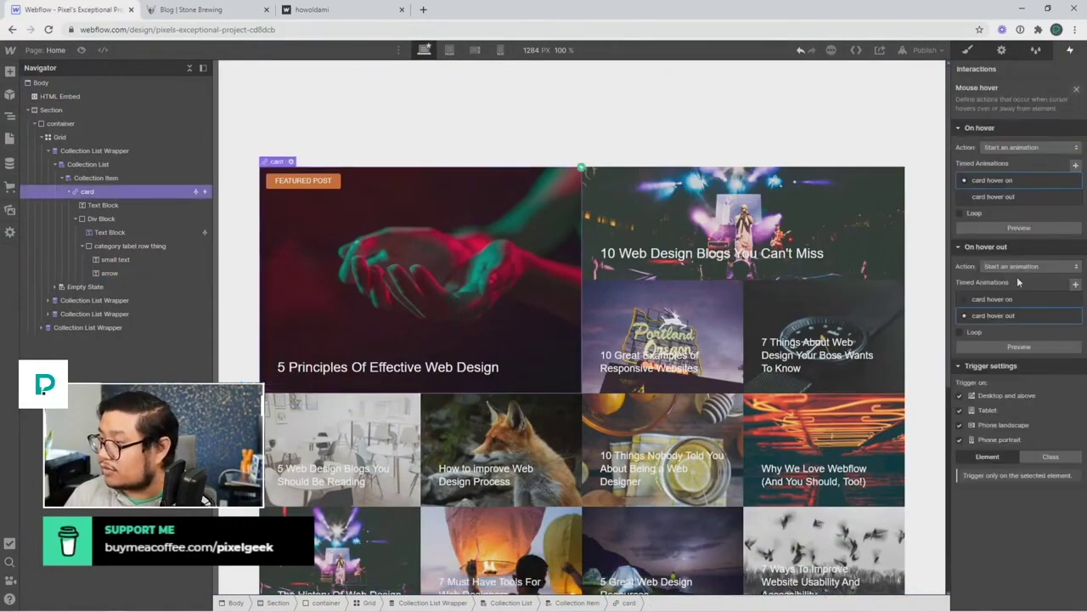
pyautogui.click(1001, 313)
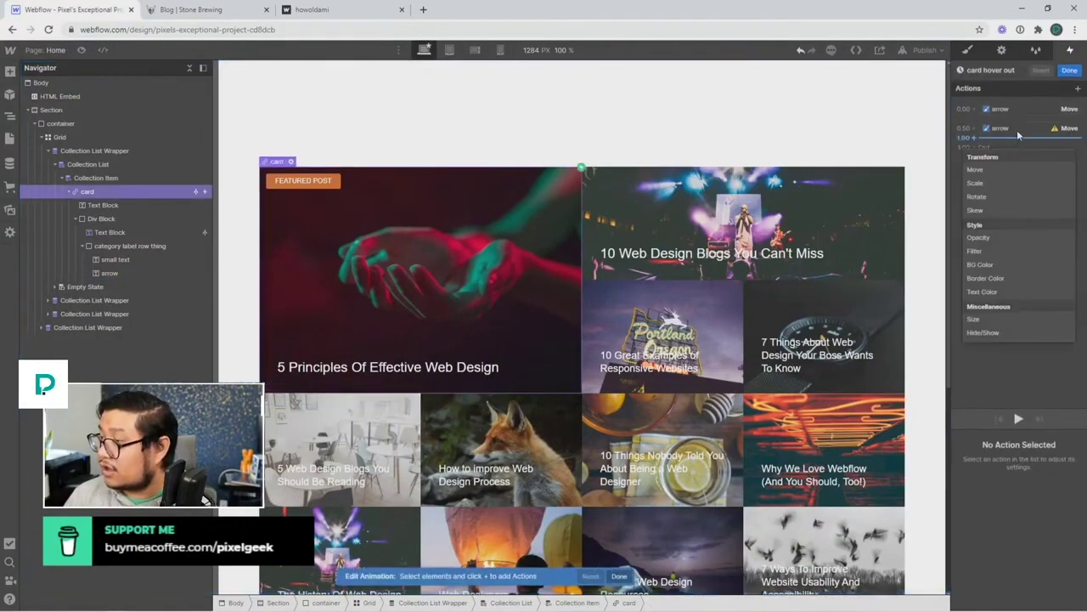
pyautogui.click(1025, 128)
pyautogui.scroll(-1, 1042, 507)
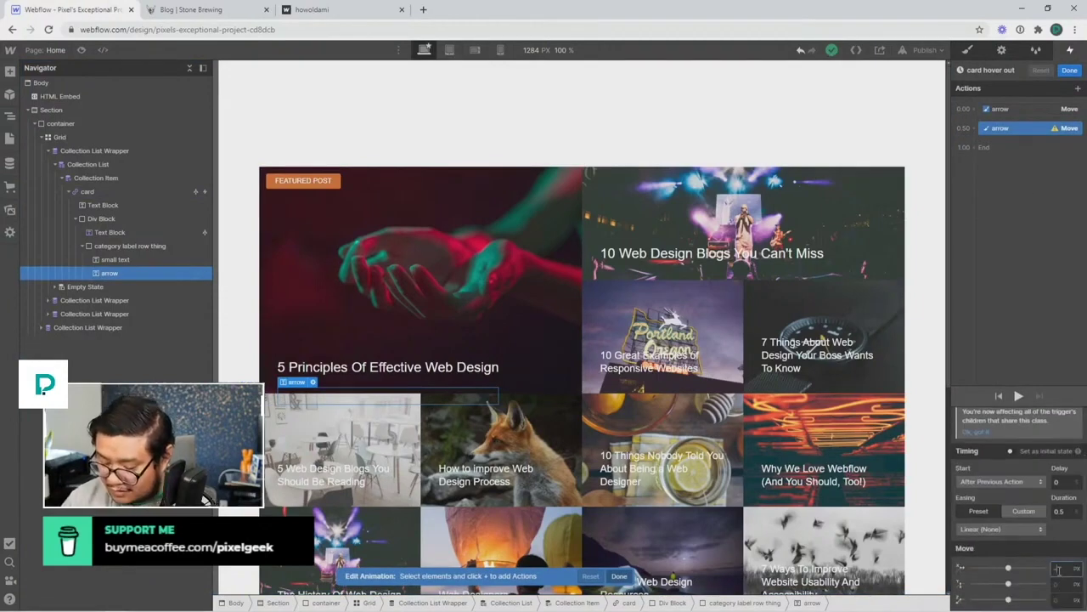
pyautogui.press('Return')
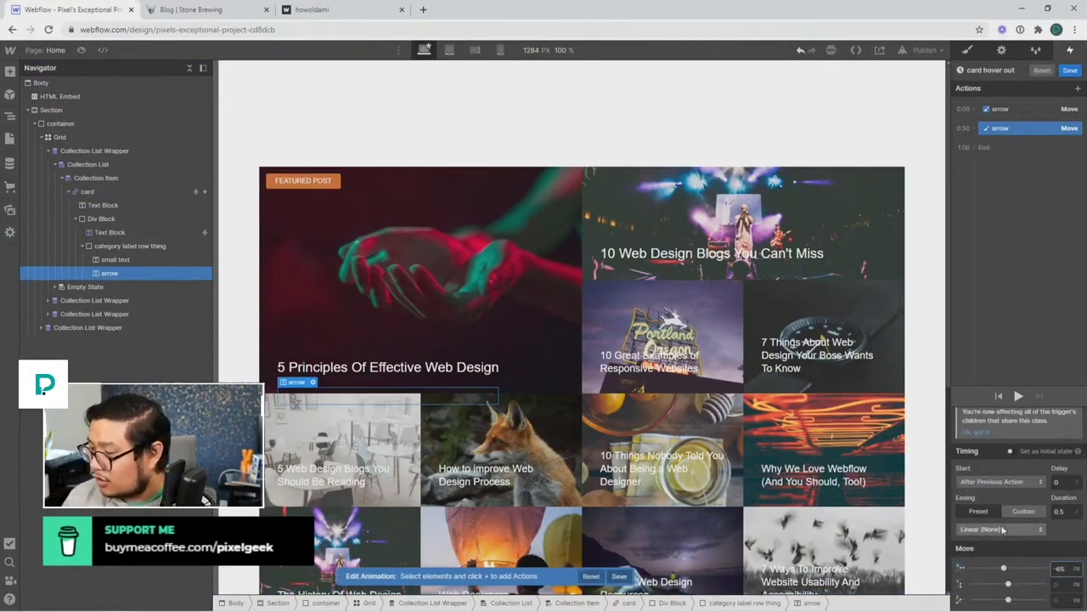
pyautogui.click(1058, 511)
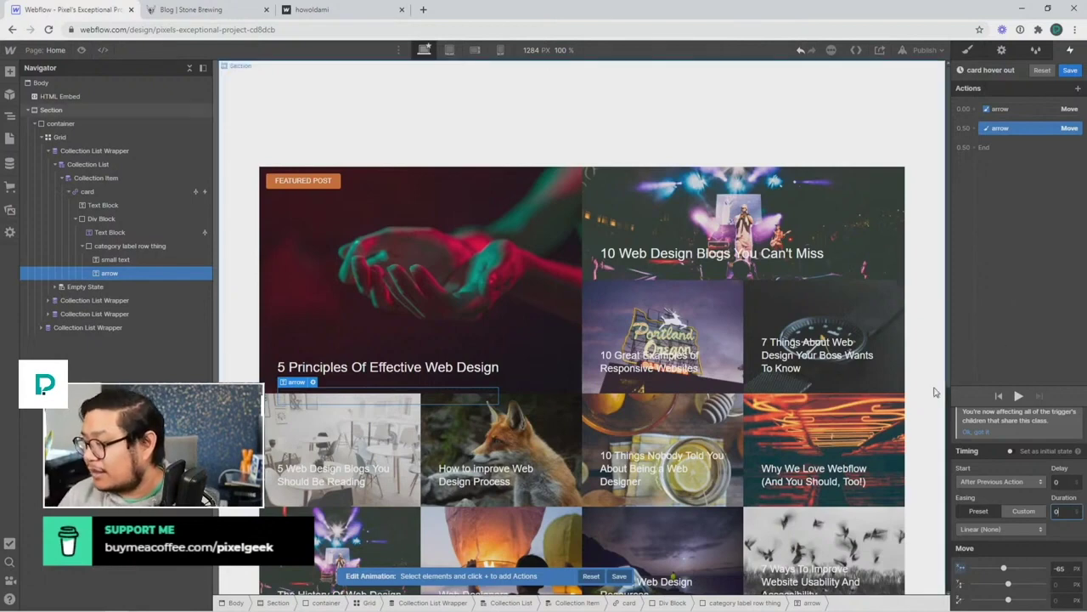
# Compare the timing and offsets of the two arrow Move actions in "card hover out" and save the animation.
pyautogui.click(999, 109)
pyautogui.click(1002, 128)
pyautogui.click(1000, 110)
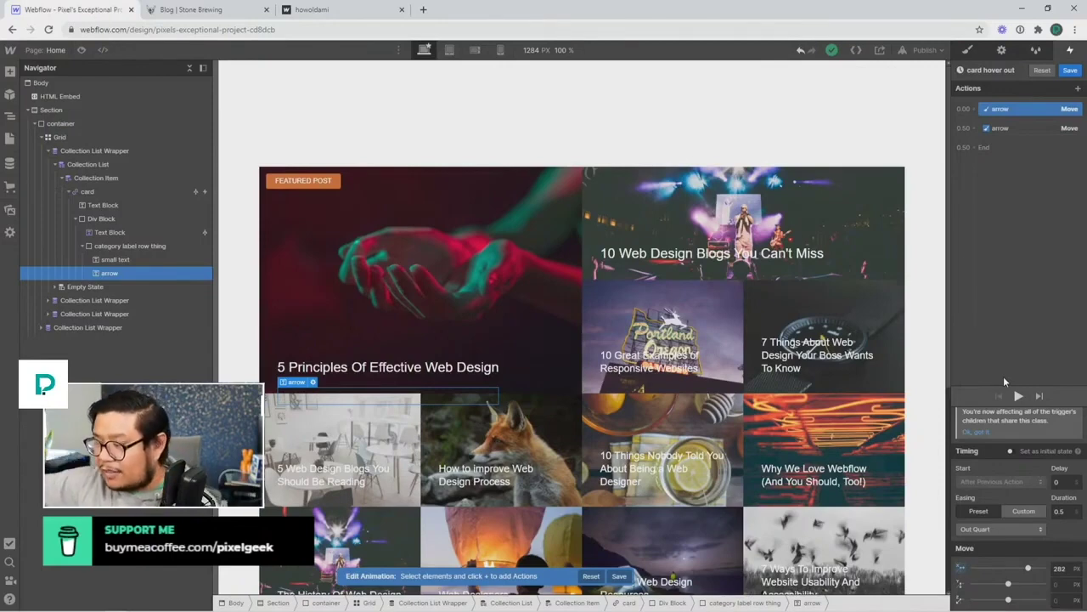
pyautogui.click(1032, 124)
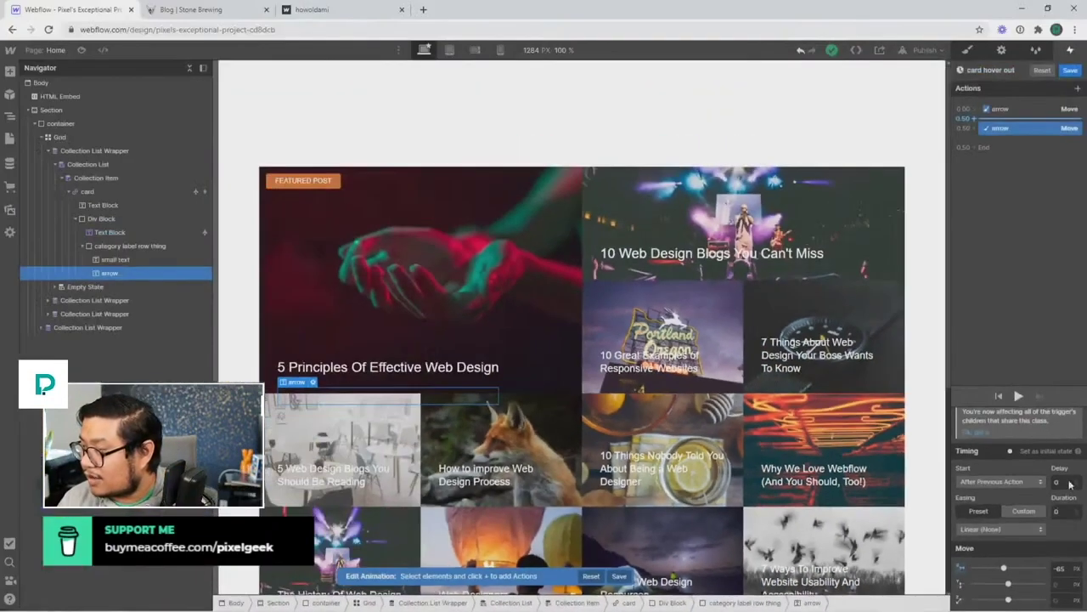
pyautogui.click(1006, 109)
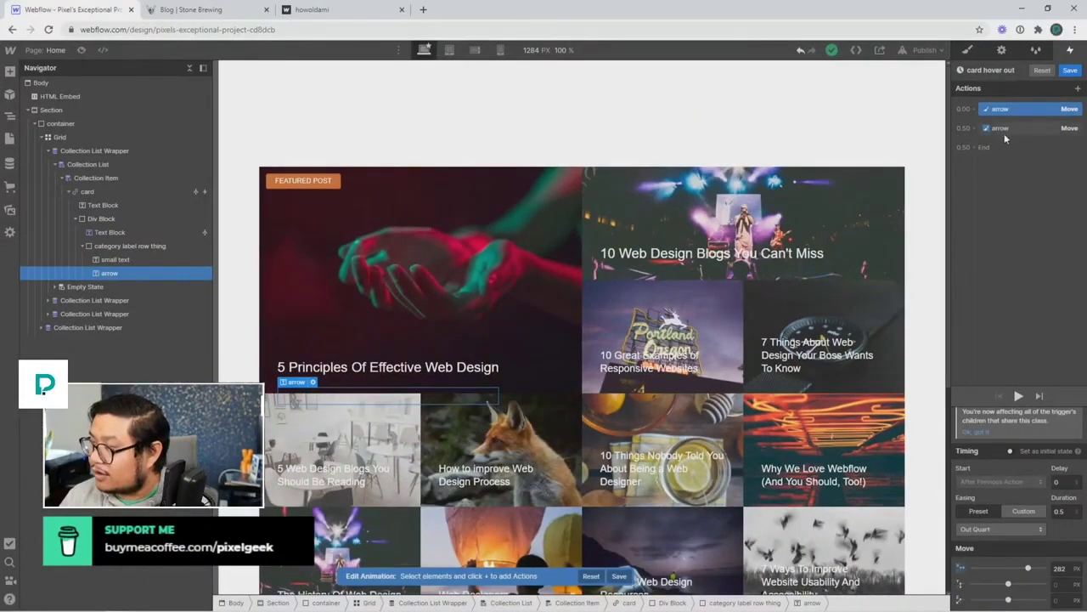
pyautogui.click(1004, 128)
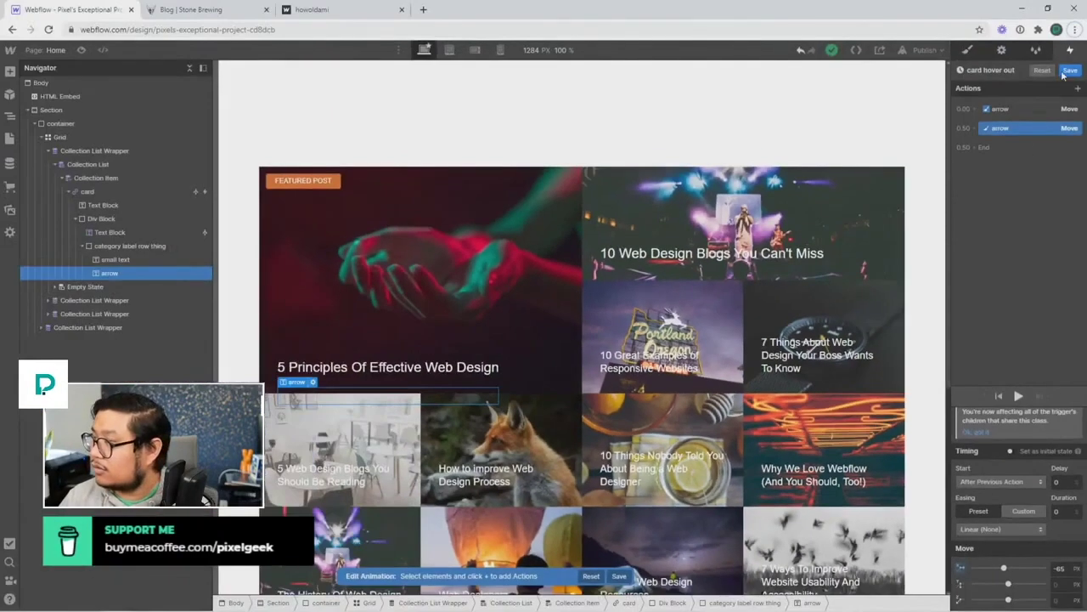
pyautogui.click(1069, 70)
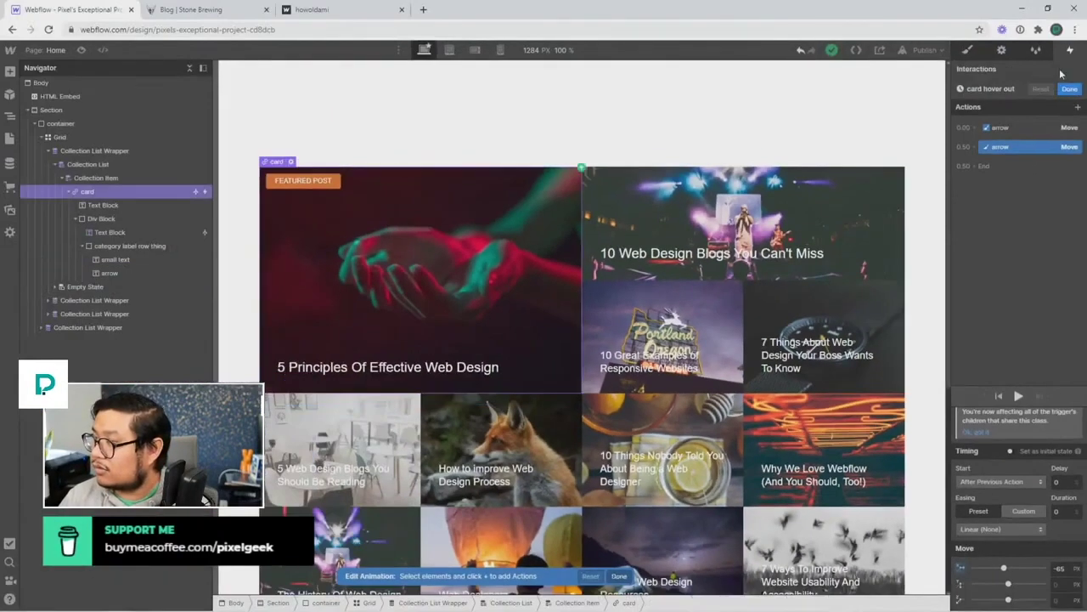
# Preview the featured card's hover effect with the two-part hover-out animation, return to the designer, and view the card on the canvas.
pyautogui.click(82, 50)
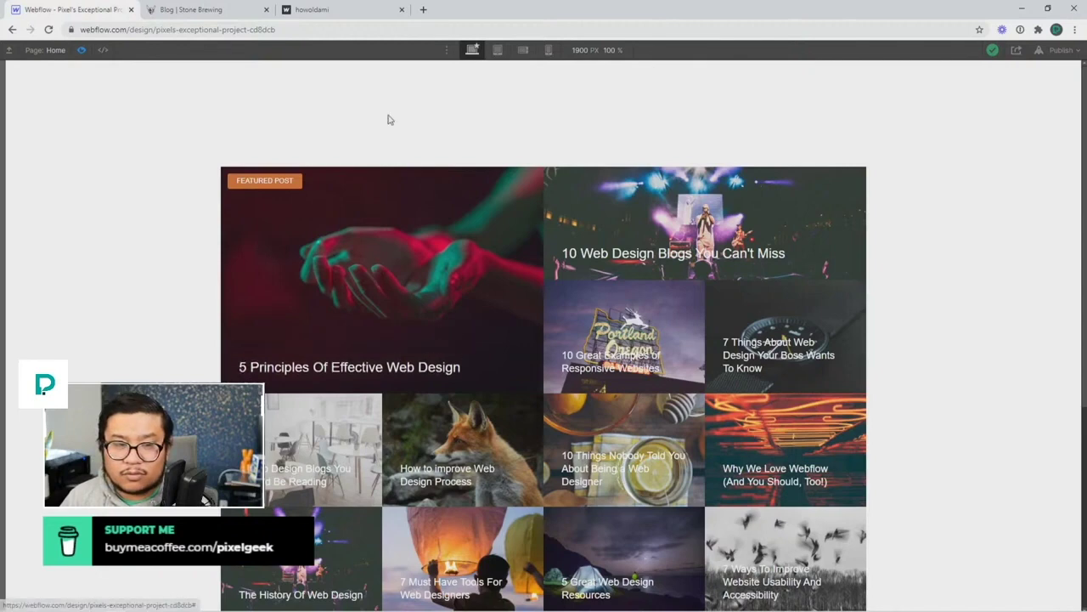
pyautogui.click(80, 50)
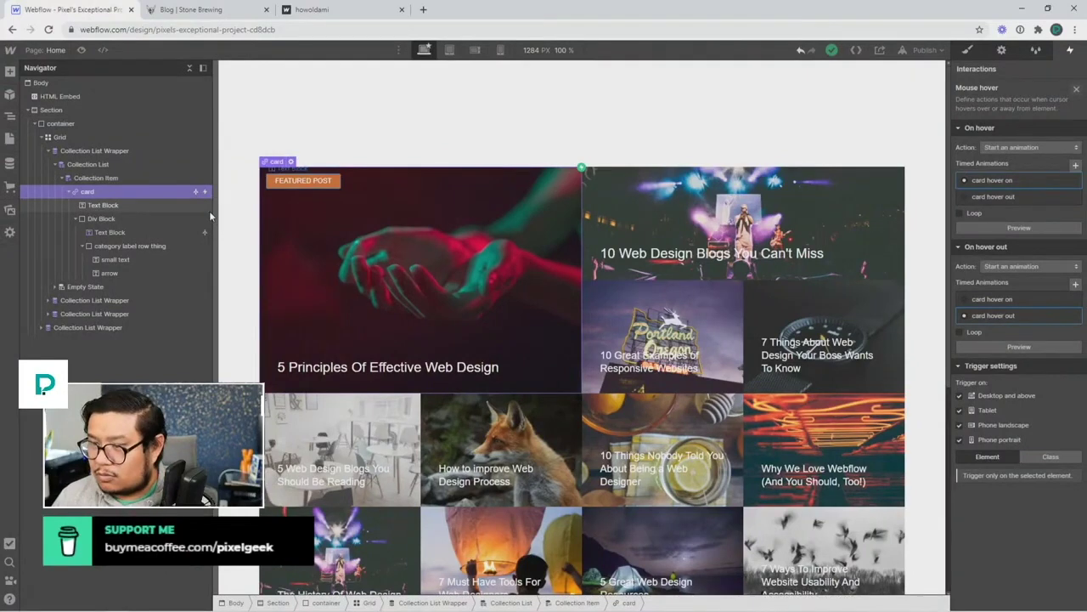
pyautogui.scroll(-2, 269, 240)
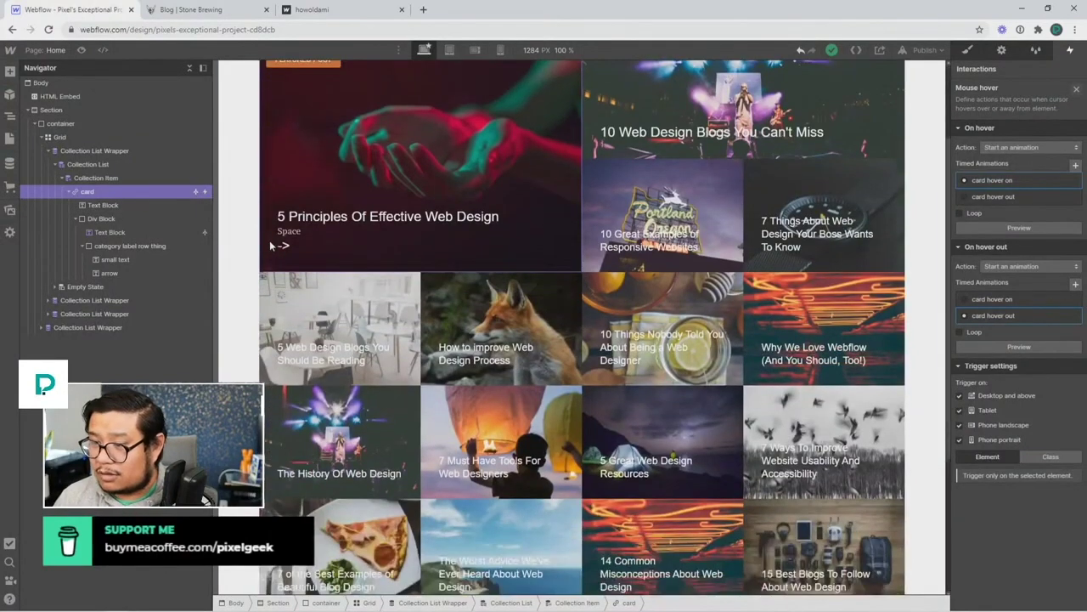
# Copy the featured card's Div Block and paste it into the second collection list's card in place of its Text Block.
pyautogui.click(109, 245)
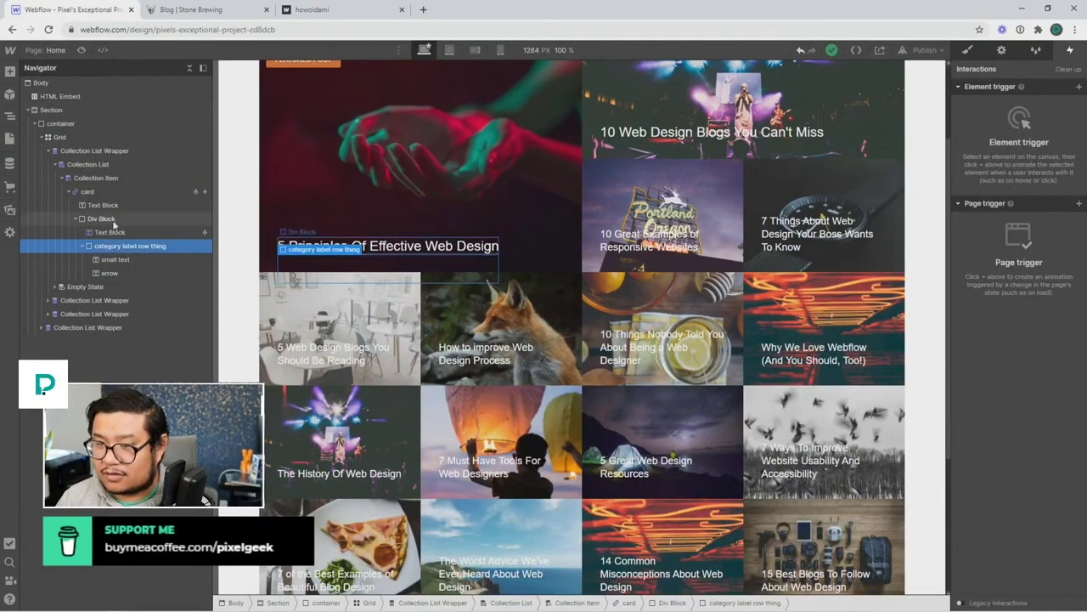
pyautogui.click(113, 220)
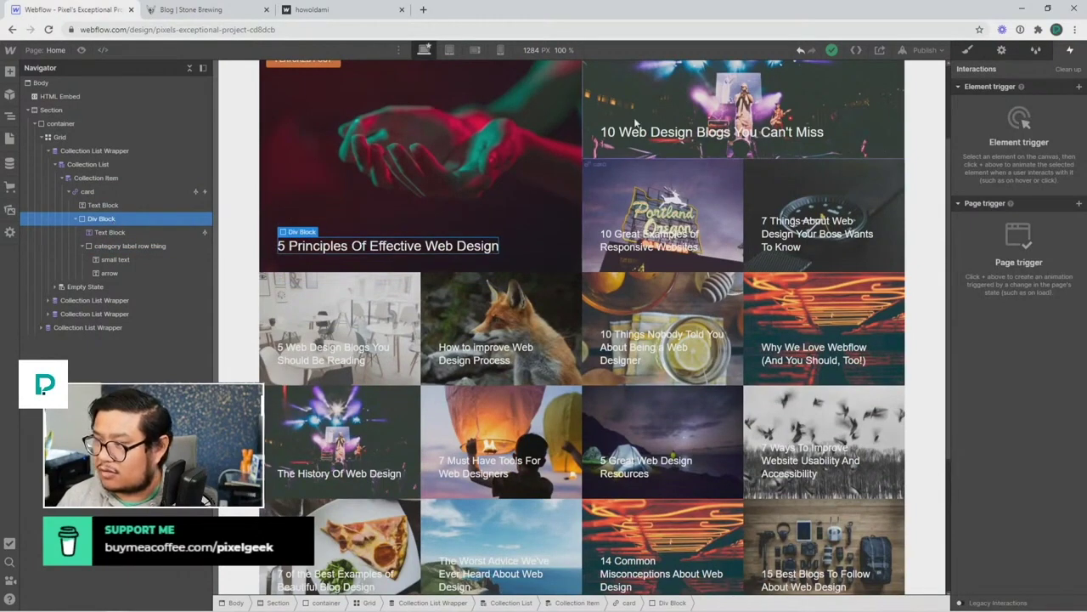
pyautogui.click(663, 217)
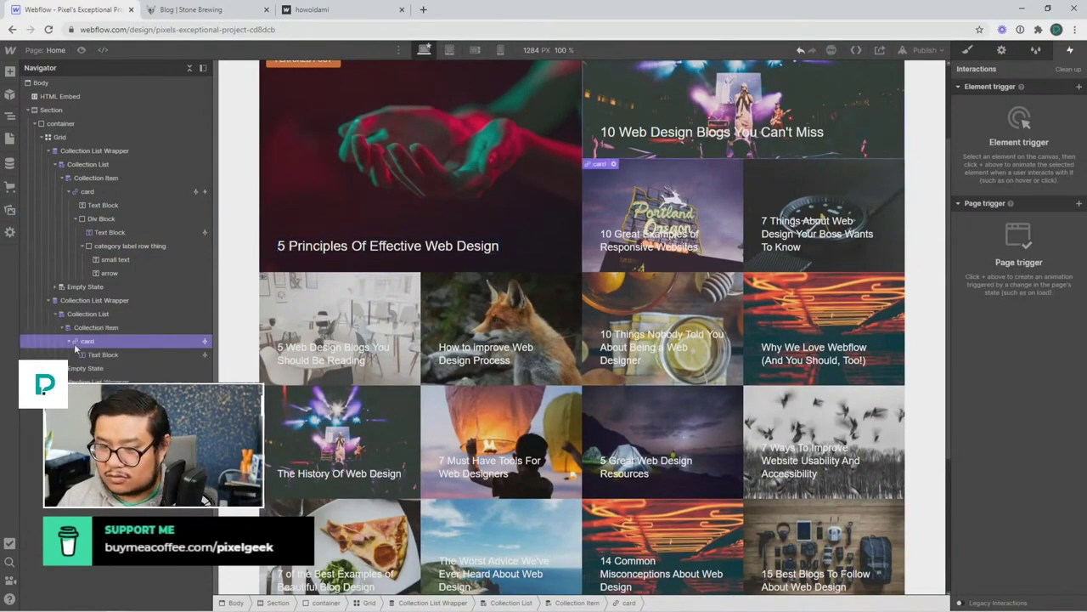
pyautogui.press('Escape')
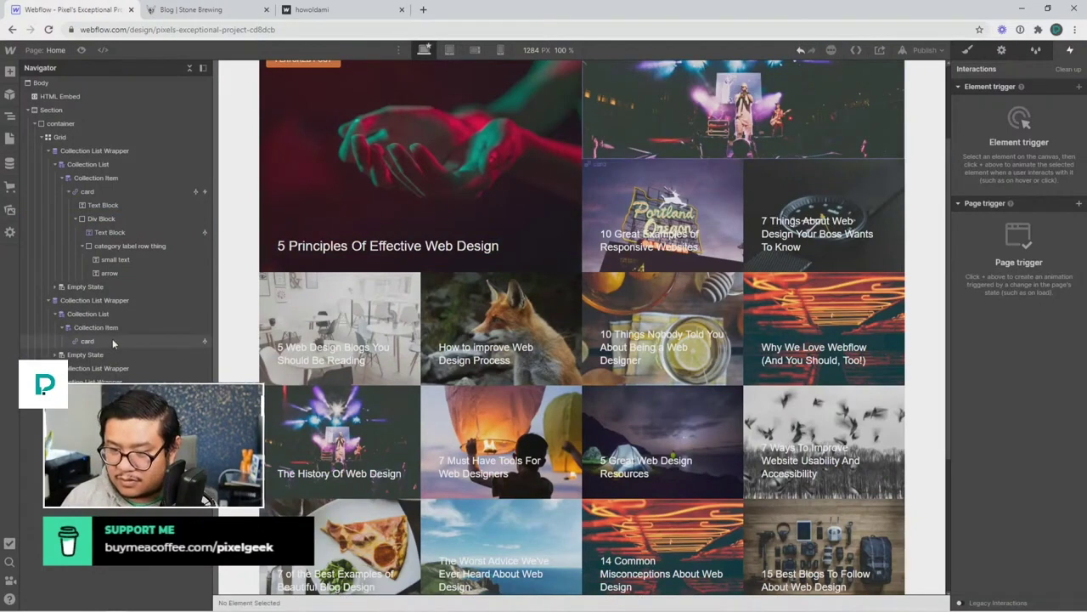
pyautogui.click(113, 340)
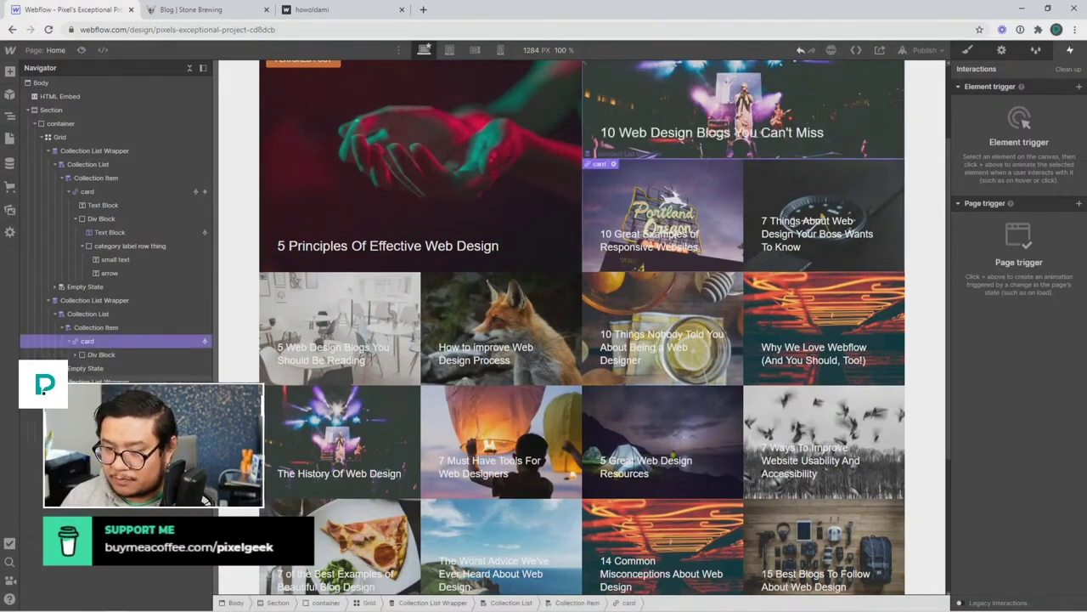
# Replace the Text Block with the copied Div Block in the remaining two collection lists' cards, and preview the hover effect.
pyautogui.click(85, 423)
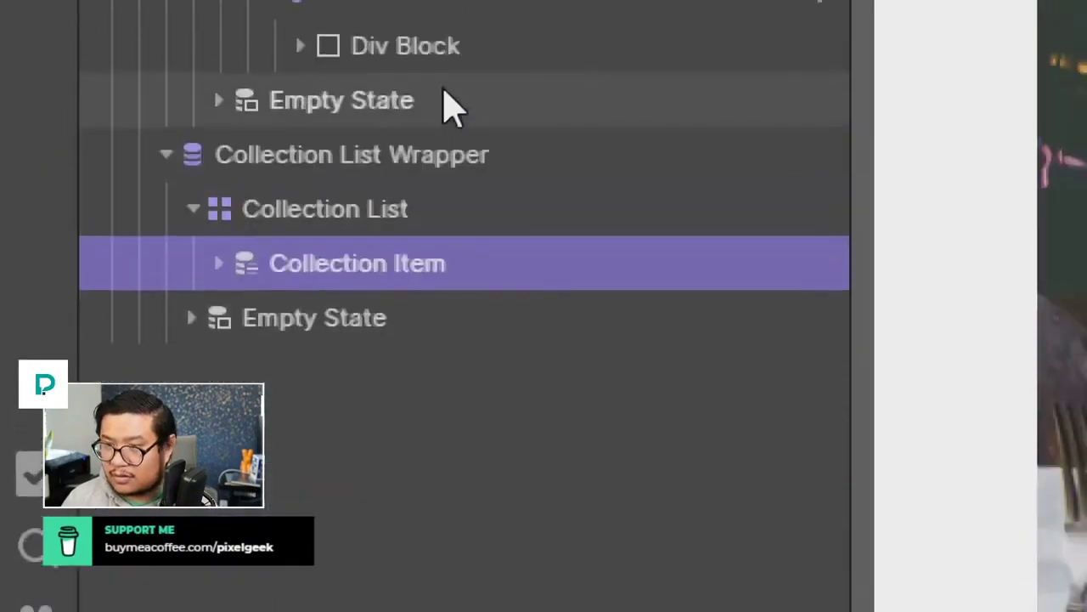
pyautogui.click(220, 265)
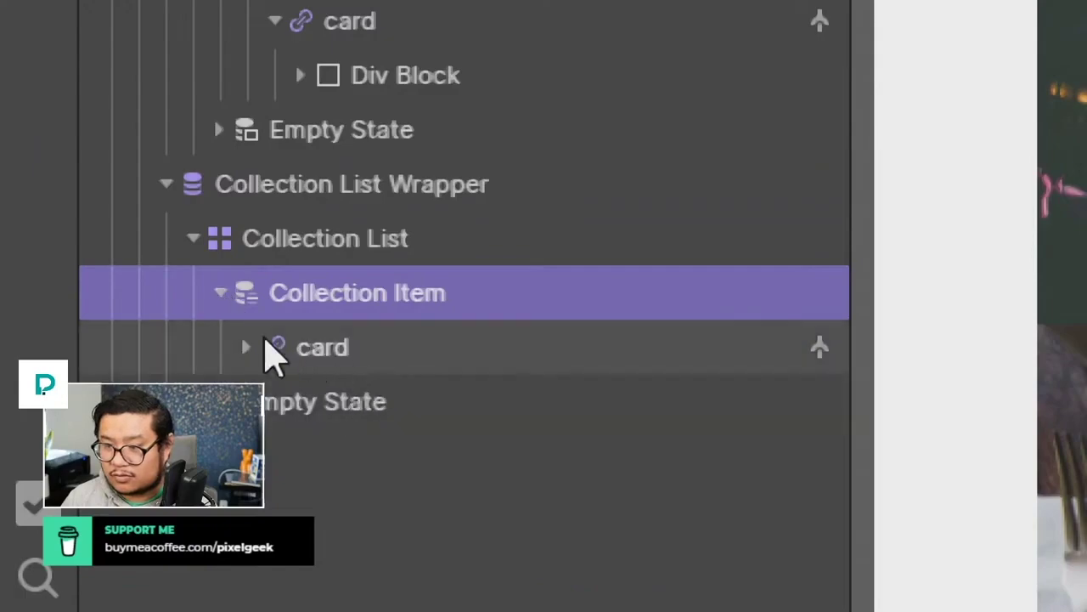
pyautogui.click(252, 344)
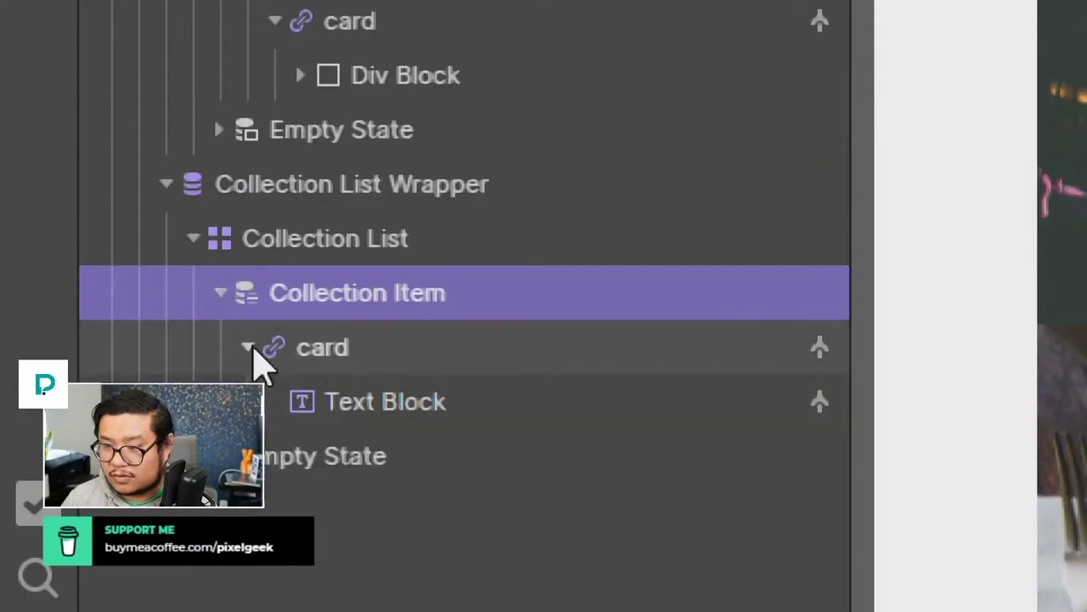
pyautogui.click(396, 404)
pyautogui.press('Delete')
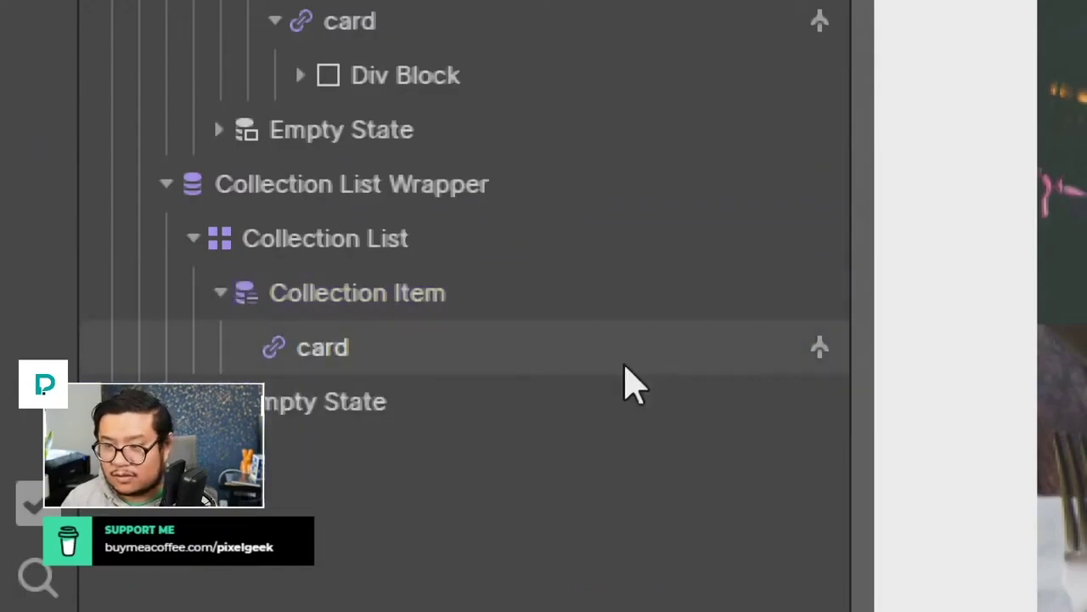
pyautogui.click(595, 364)
pyautogui.hotkey('ctrl', 'v')
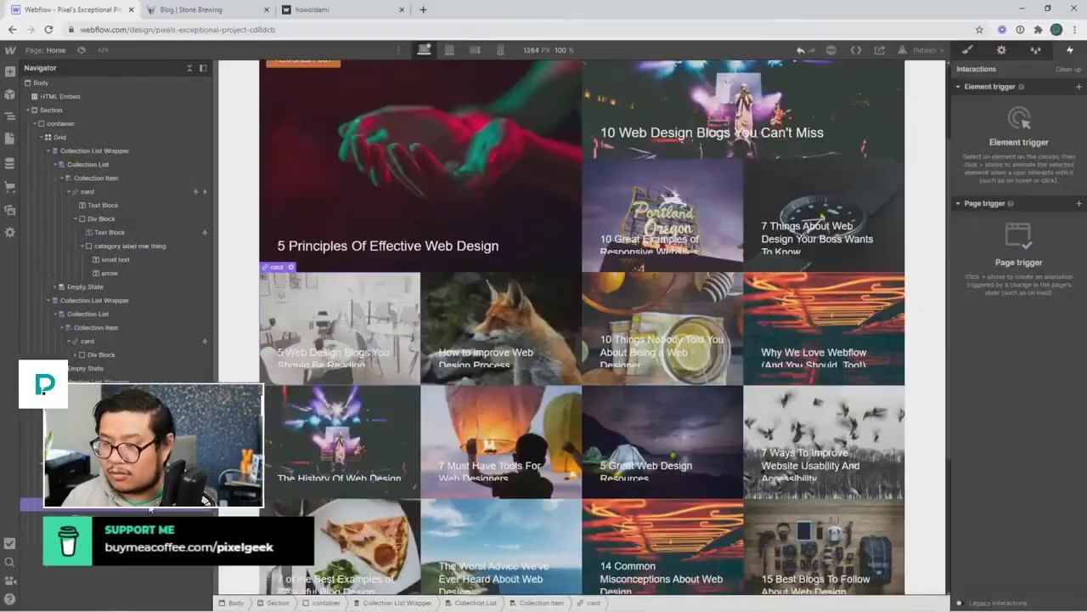
pyautogui.click(81, 49)
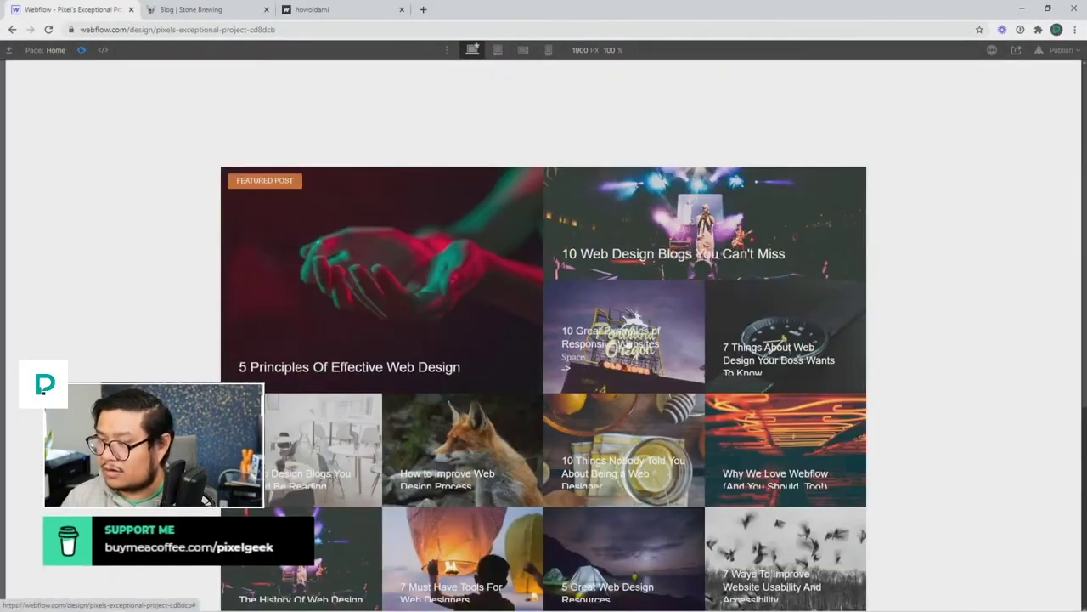
pyautogui.click(81, 49)
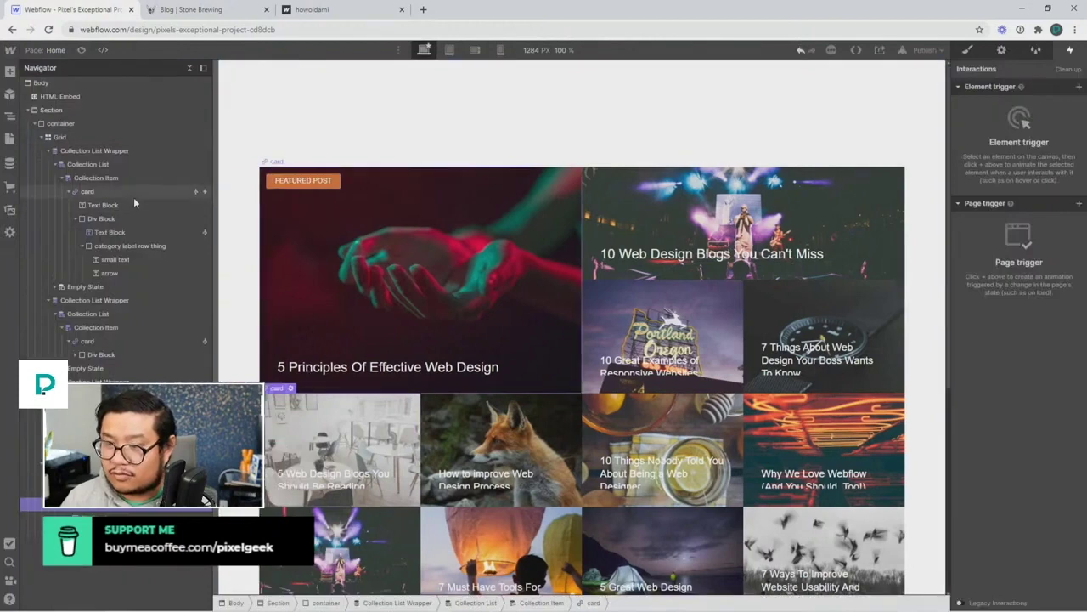
# Set the featured card's mouse hover interaction to trigger on the card class, and preview the hover effect across the grid.
pyautogui.click(134, 195)
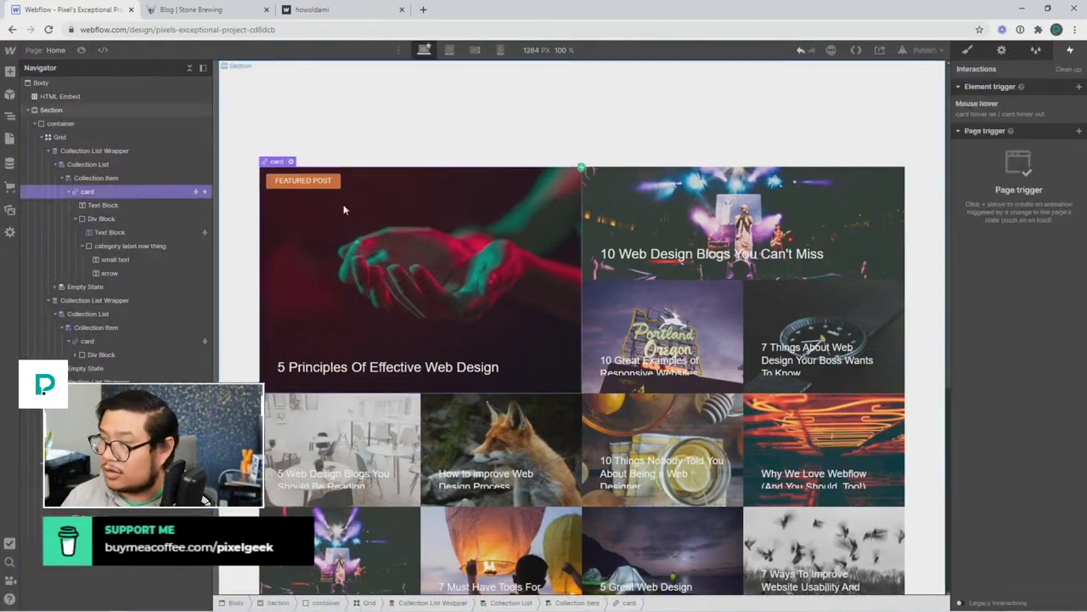
pyautogui.click(1003, 113)
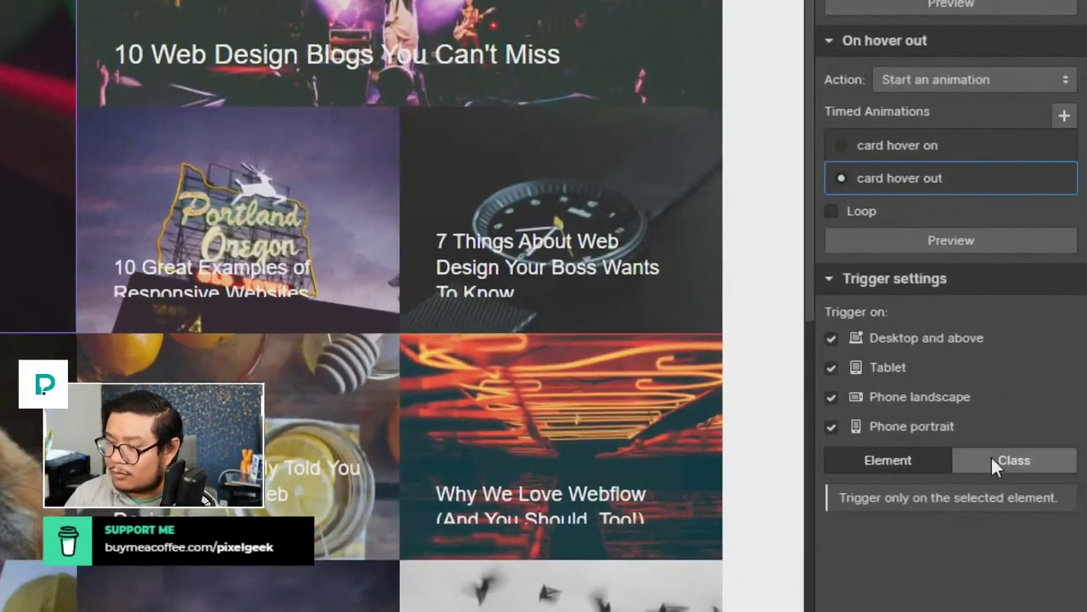
pyautogui.click(1047, 459)
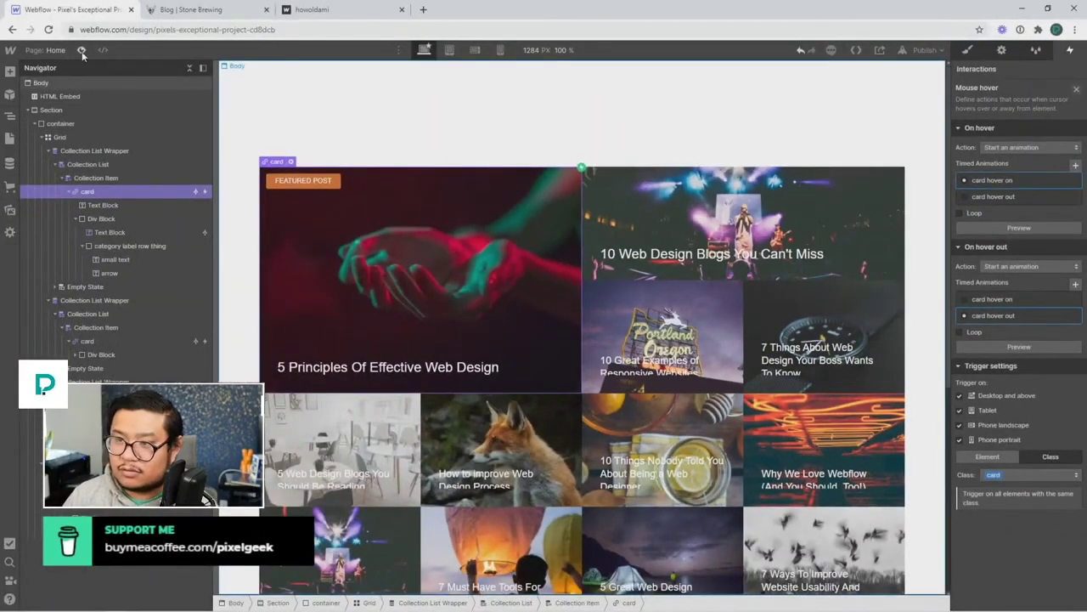
pyautogui.click(82, 51)
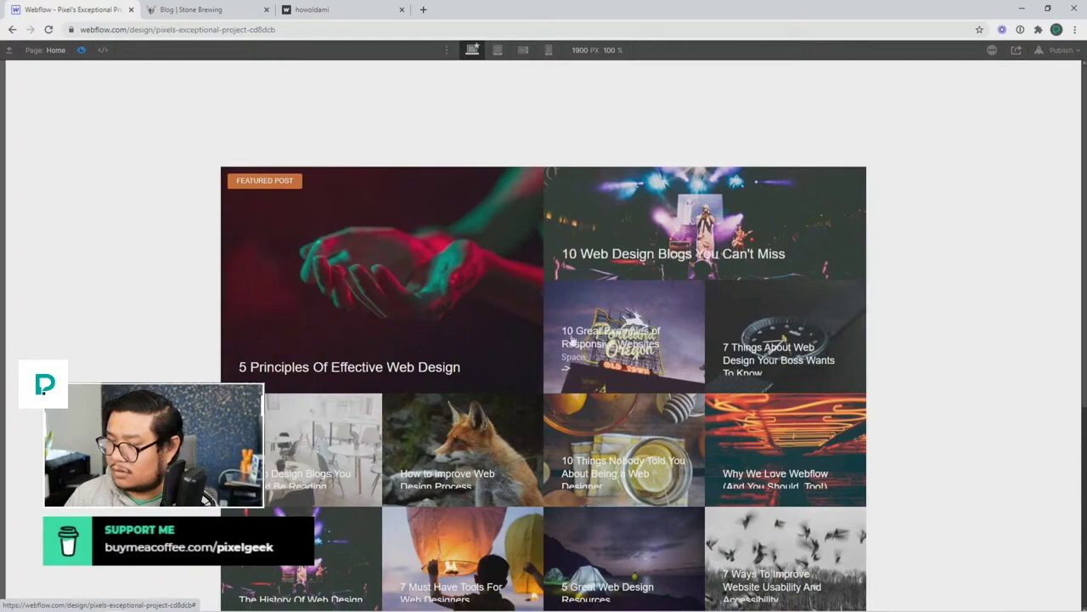
pyautogui.scroll(-3, 433, 340)
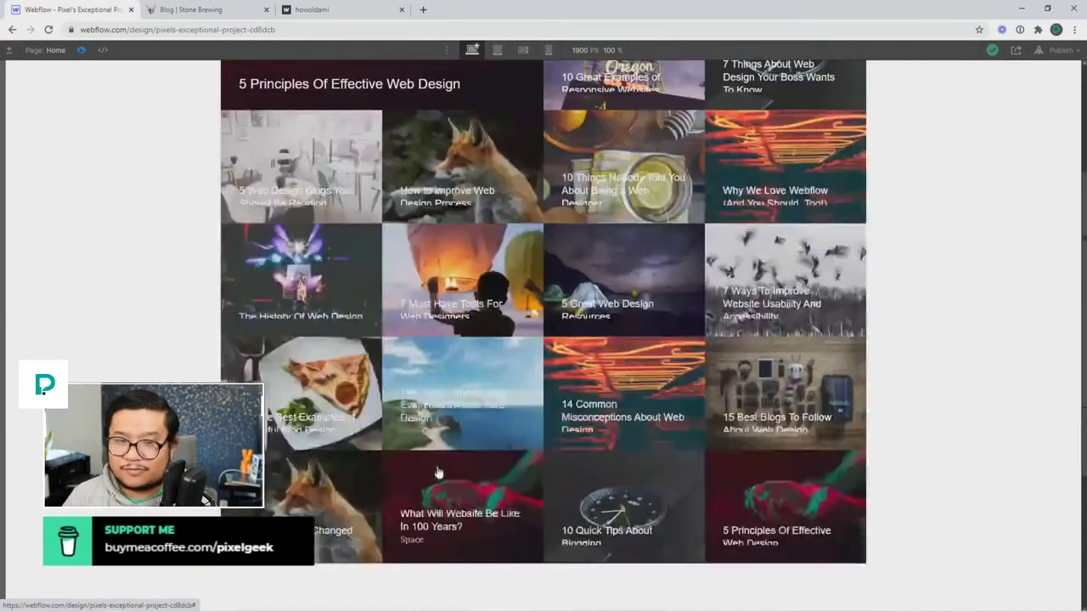